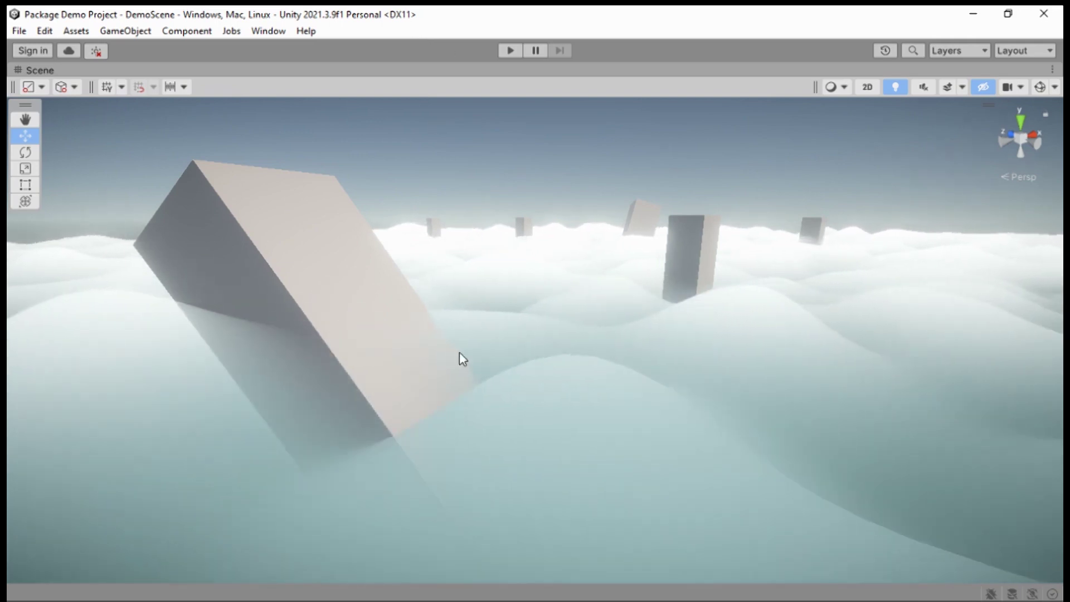
Step: Look over the cloud disk and its towers in the Scene view and restore the full editor layout
{"action": "right_click_drag", "start_coordinate": [469, 311], "coordinate": [617, 137]}
{"action": "right_click_drag", "start_coordinate": [492, 442], "coordinate": [416, 283]}
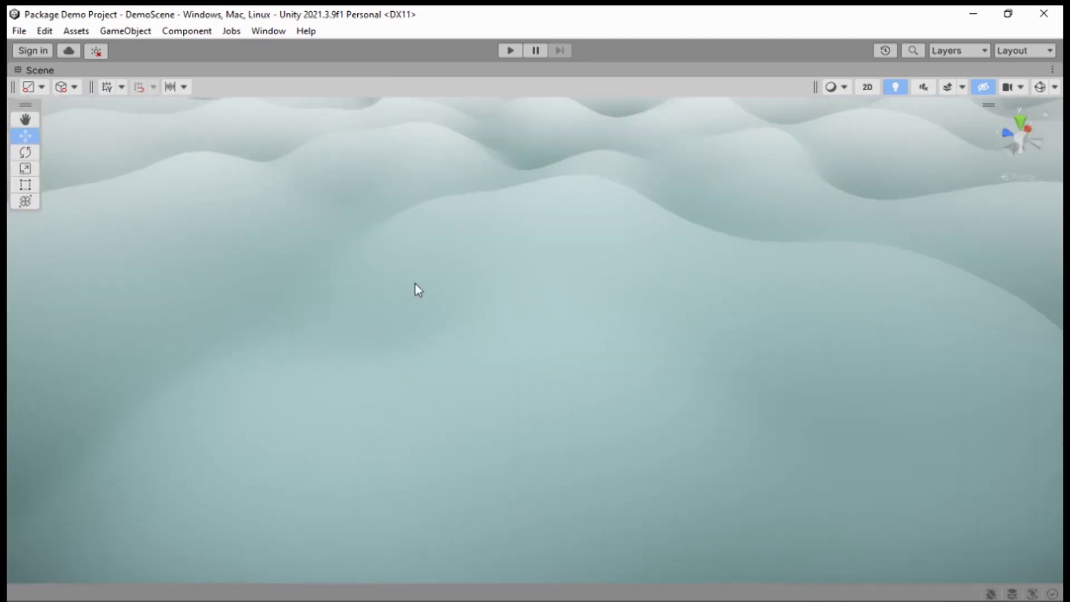
{"action": "scroll", "coordinate": [416, 283], "scroll_direction": "down", "scroll_amount": 10}
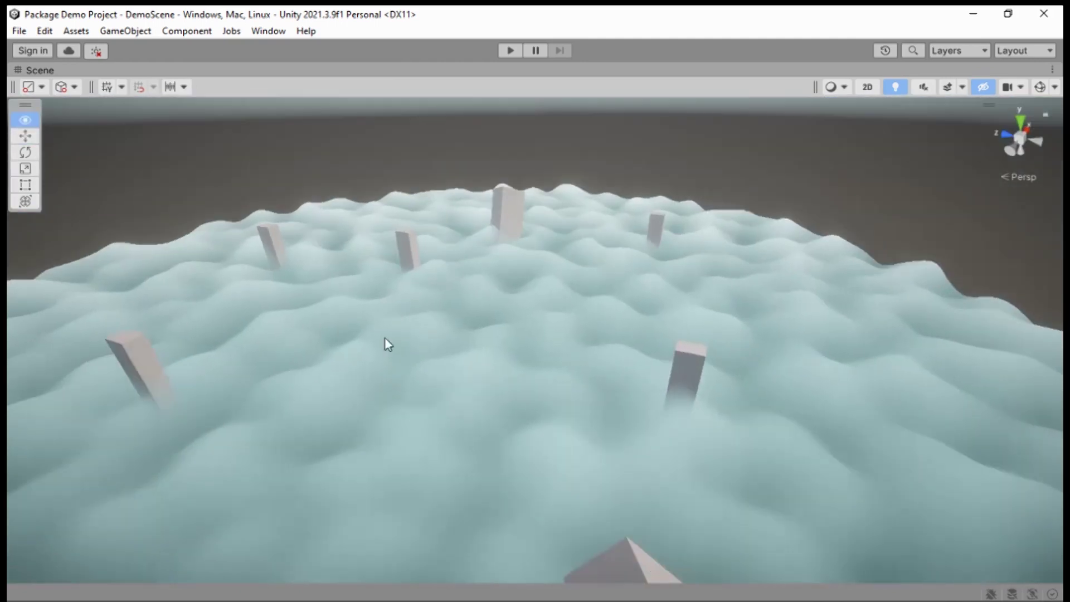
{"action": "double_click", "coordinate": [40, 69]}
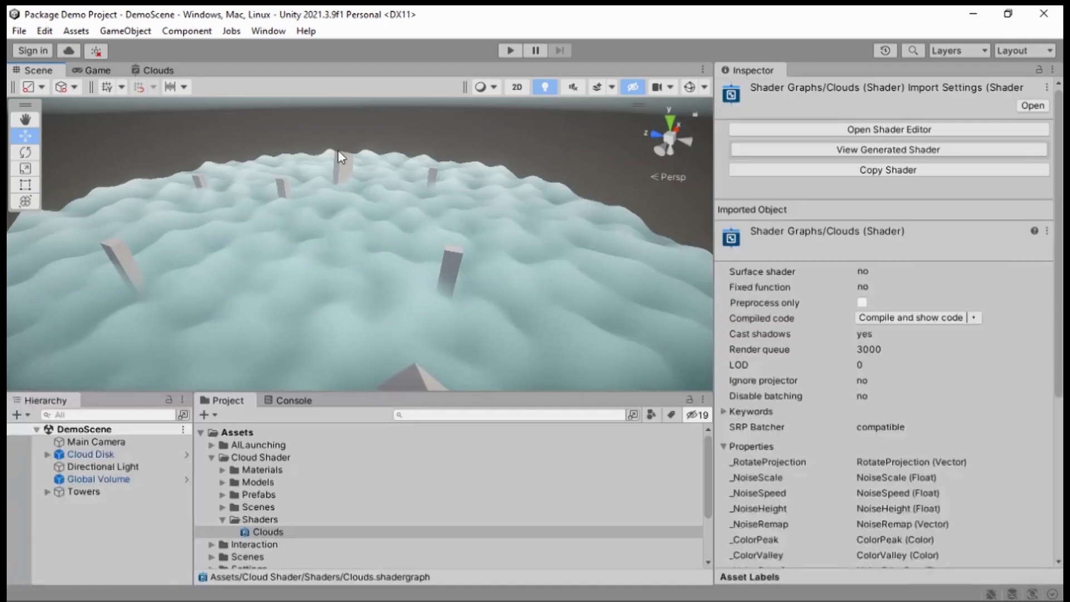
{"action": "right_click_drag", "start_coordinate": [338, 149], "coordinate": [409, 206]}
{"action": "scroll", "coordinate": [409, 207], "scroll_direction": "down", "scroll_amount": 8}
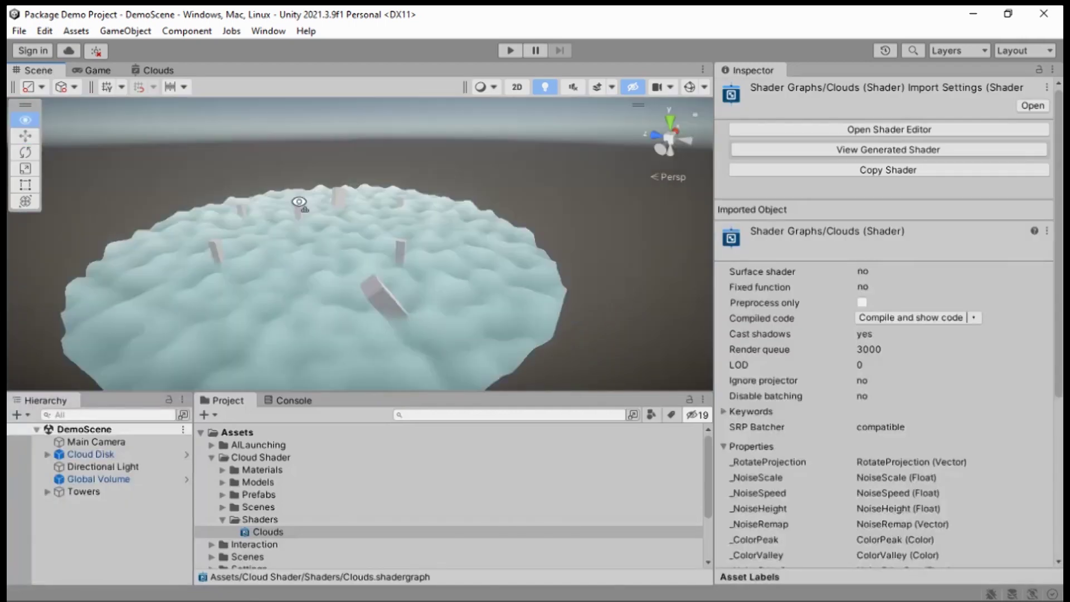
Step: Select the Clouds shader in the Cloud Shader assets and show its shader graph maximized
{"action": "left_click", "coordinate": [212, 458]}
{"action": "left_click", "coordinate": [212, 458]}
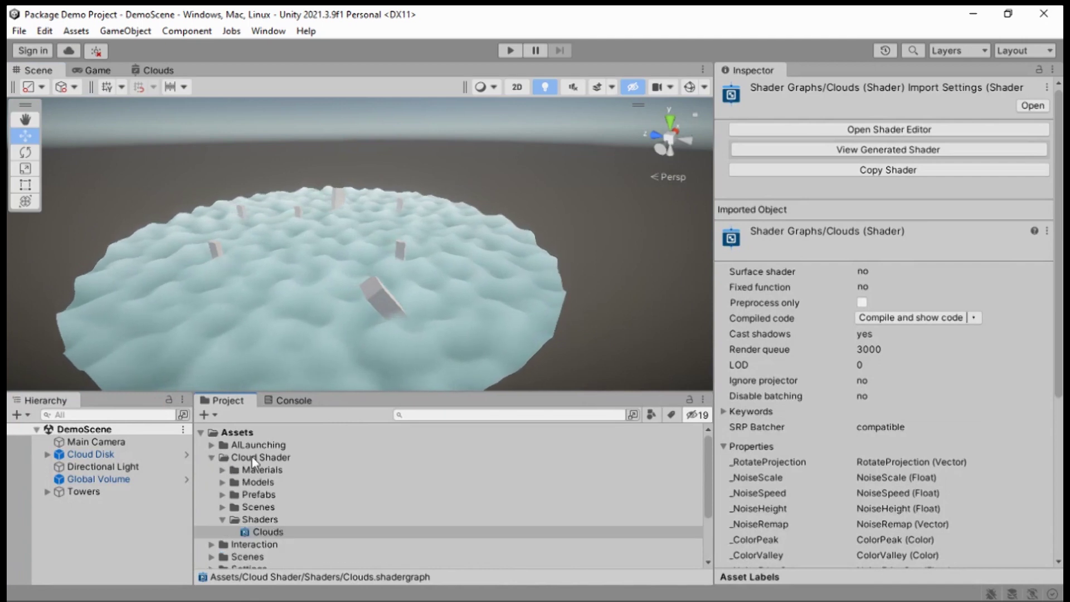
{"action": "left_click", "coordinate": [254, 459]}
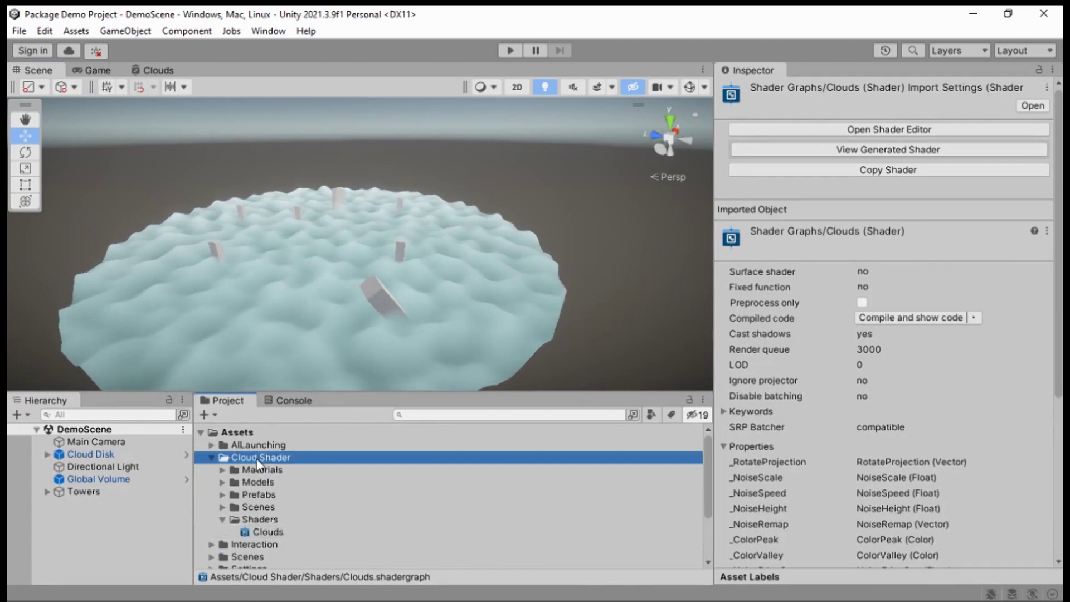
{"action": "left_click", "coordinate": [263, 531]}
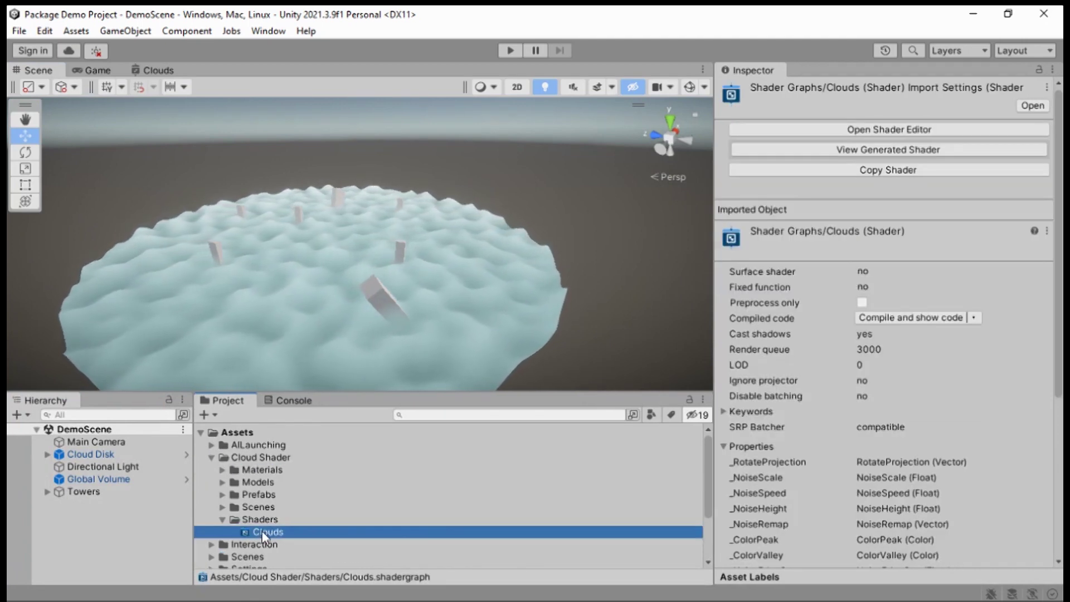
{"action": "left_click", "coordinate": [155, 73]}
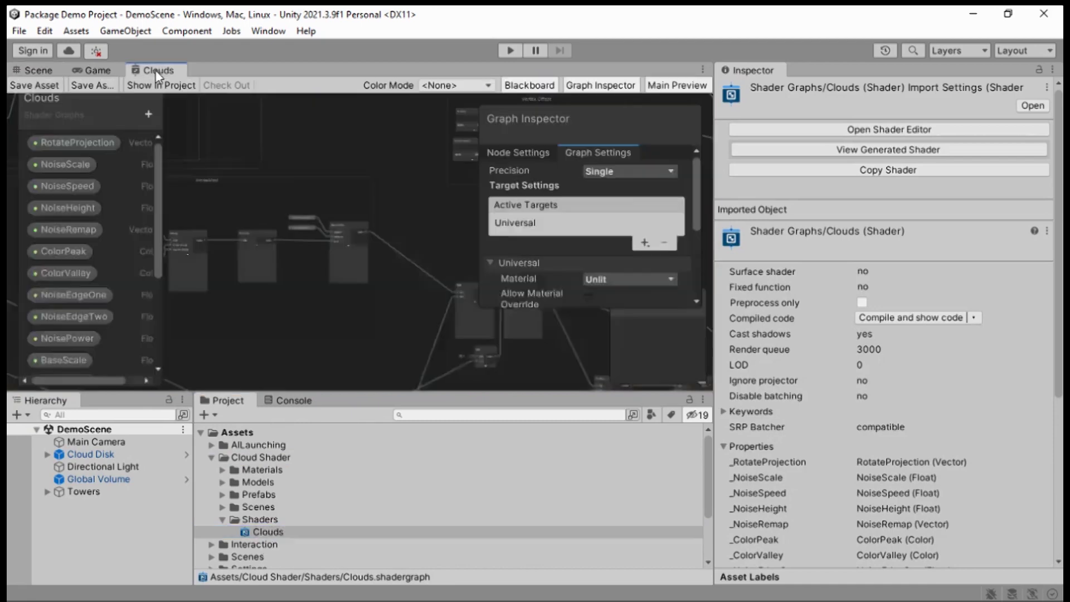
{"action": "double_click", "coordinate": [155, 70]}
Step: Survey the whole Clouds node graph and examine the BowlCurvature and Vertex Offset groups
{"action": "scroll", "coordinate": [435, 251], "scroll_direction": "down", "scroll_amount": 10}
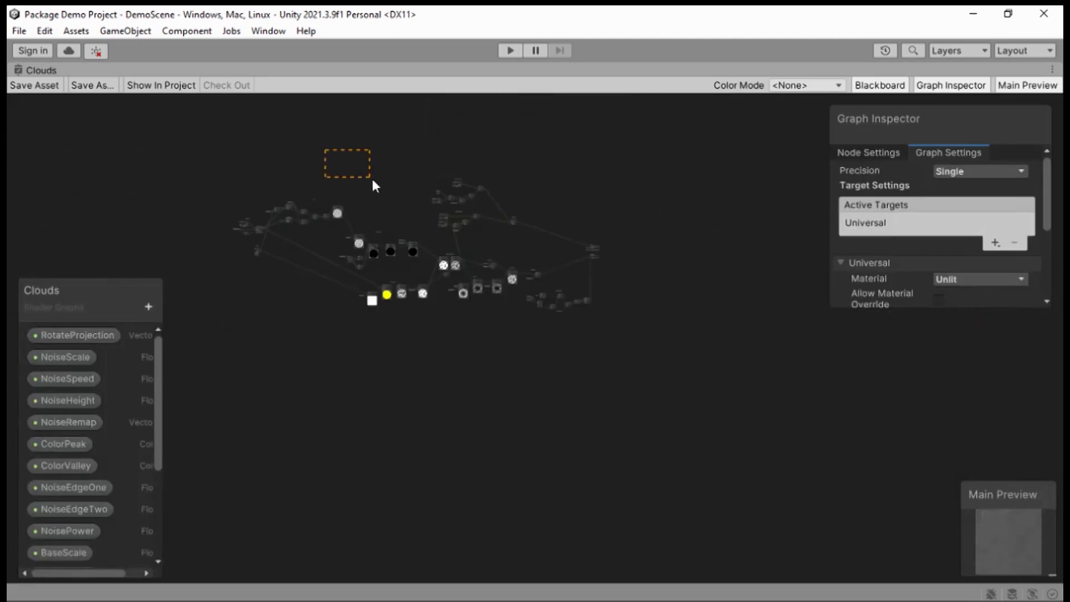
{"action": "scroll", "coordinate": [309, 144], "scroll_direction": "up", "scroll_amount": 5}
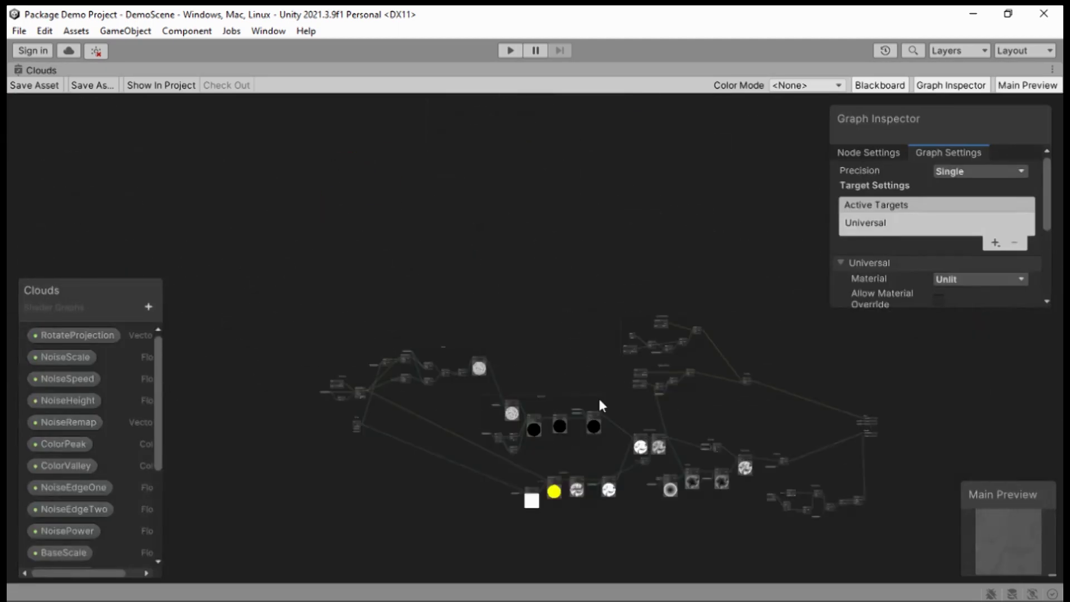
{"action": "scroll", "coordinate": [554, 363], "scroll_direction": "up", "scroll_amount": 8}
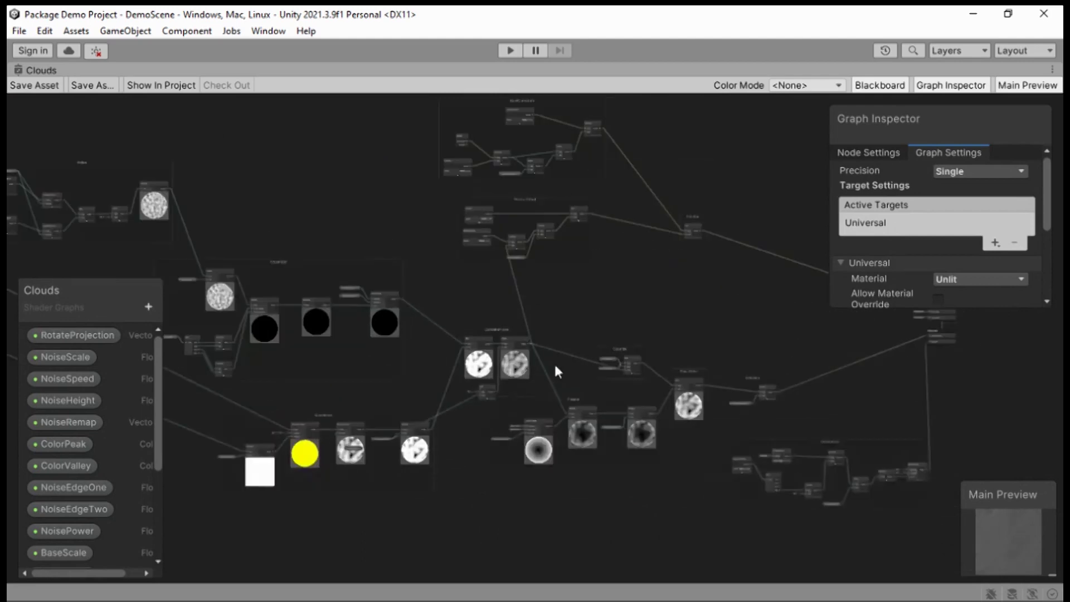
{"action": "scroll", "coordinate": [557, 328], "scroll_direction": "down", "scroll_amount": 3}
{"action": "middle_click_drag", "start_coordinate": [533, 267], "coordinate": [503, 472]}
{"action": "scroll", "coordinate": [495, 243], "scroll_direction": "up", "scroll_amount": 2}
{"action": "scroll", "coordinate": [357, 326], "scroll_direction": "down", "scroll_amount": 4}
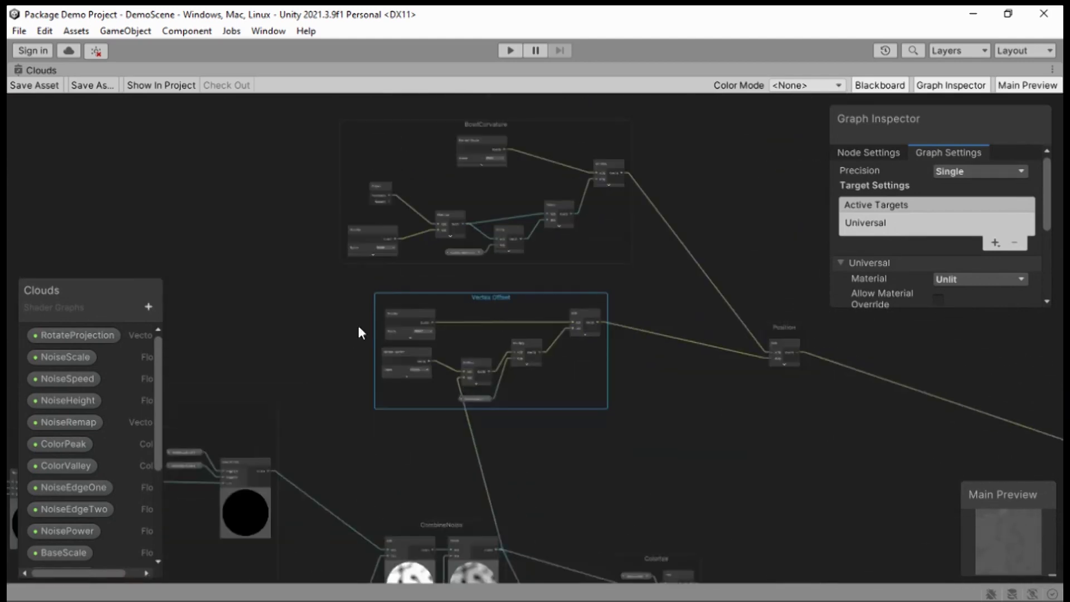
Step: Examine the noise, NoiseMod and BaseNoise node groups of the Clouds graph
{"action": "middle_click_drag", "start_coordinate": [337, 334], "coordinate": [532, 320]}
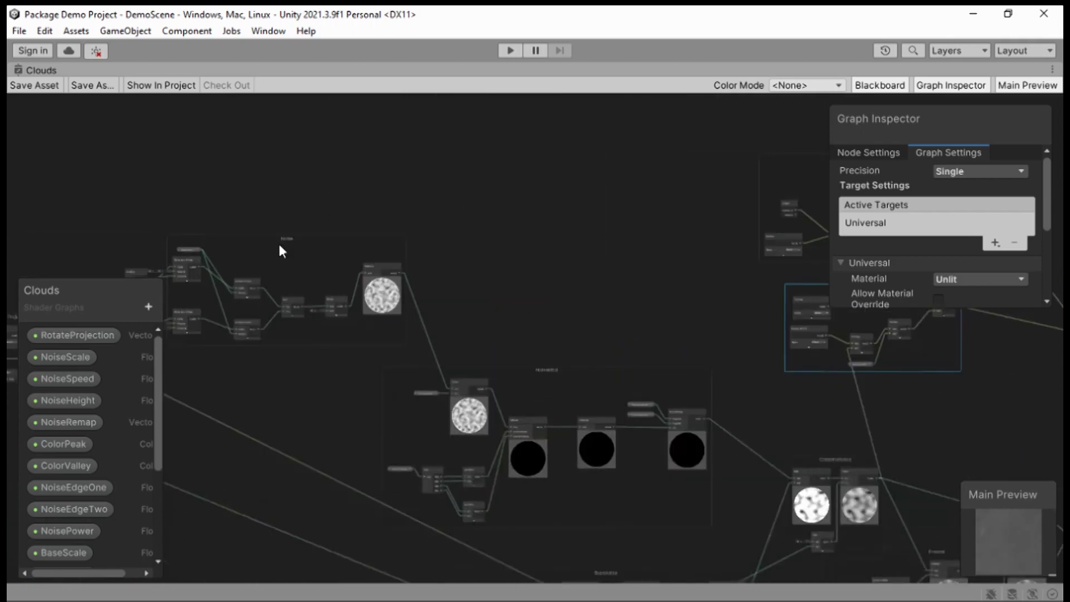
{"action": "left_click", "coordinate": [304, 241]}
{"action": "middle_click_drag", "start_coordinate": [304, 241], "coordinate": [389, 262]}
{"action": "scroll", "coordinate": [389, 263], "scroll_direction": "up", "scroll_amount": 3}
{"action": "scroll", "coordinate": [445, 301], "scroll_direction": "down", "scroll_amount": 4}
{"action": "scroll", "coordinate": [585, 379], "scroll_direction": "up", "scroll_amount": 4}
{"action": "left_click", "coordinate": [693, 452]}
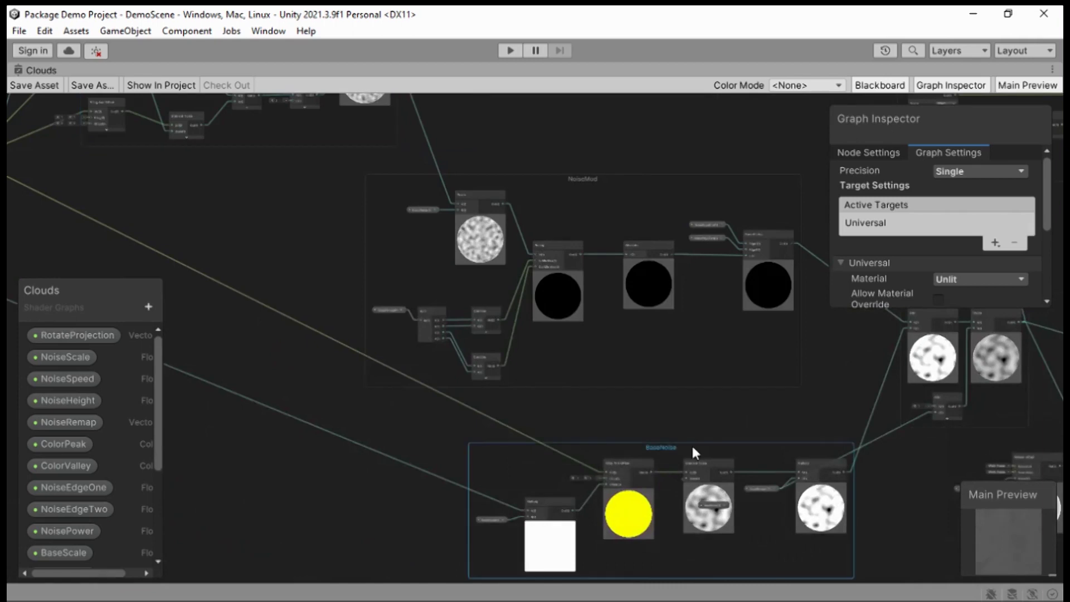
{"action": "middle_click_drag", "start_coordinate": [693, 451], "coordinate": [558, 341]}
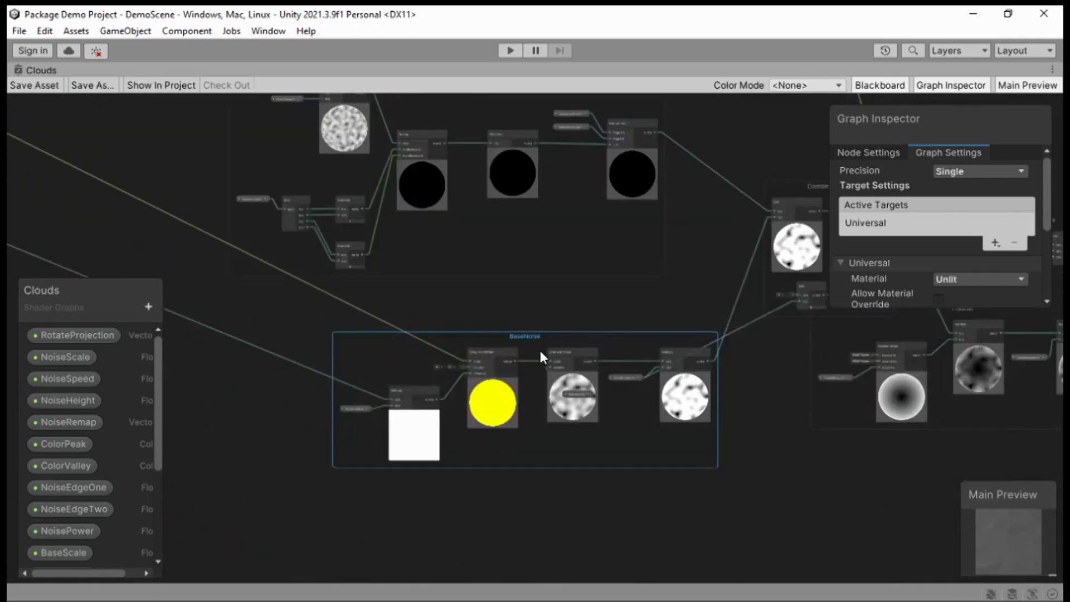
{"action": "scroll", "coordinate": [540, 350], "scroll_direction": "down", "scroll_amount": 2}
{"action": "scroll", "coordinate": [555, 351], "scroll_direction": "up", "scroll_amount": 4}
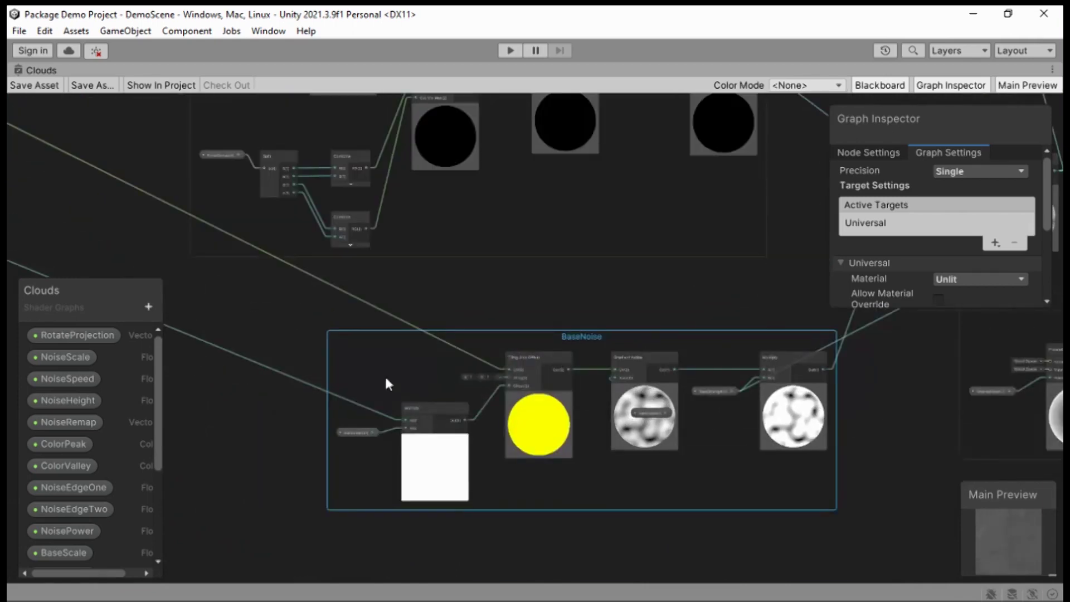
Step: Examine the CombineNoise, Colorize and Fresnel node groups and how they feed the graph's output
{"action": "middle_click_drag", "start_coordinate": [751, 386], "coordinate": [417, 475]}
{"action": "left_click", "coordinate": [703, 243]}
{"action": "middle_click_drag", "start_coordinate": [709, 319], "coordinate": [508, 286]}
{"action": "left_click", "coordinate": [796, 370]}
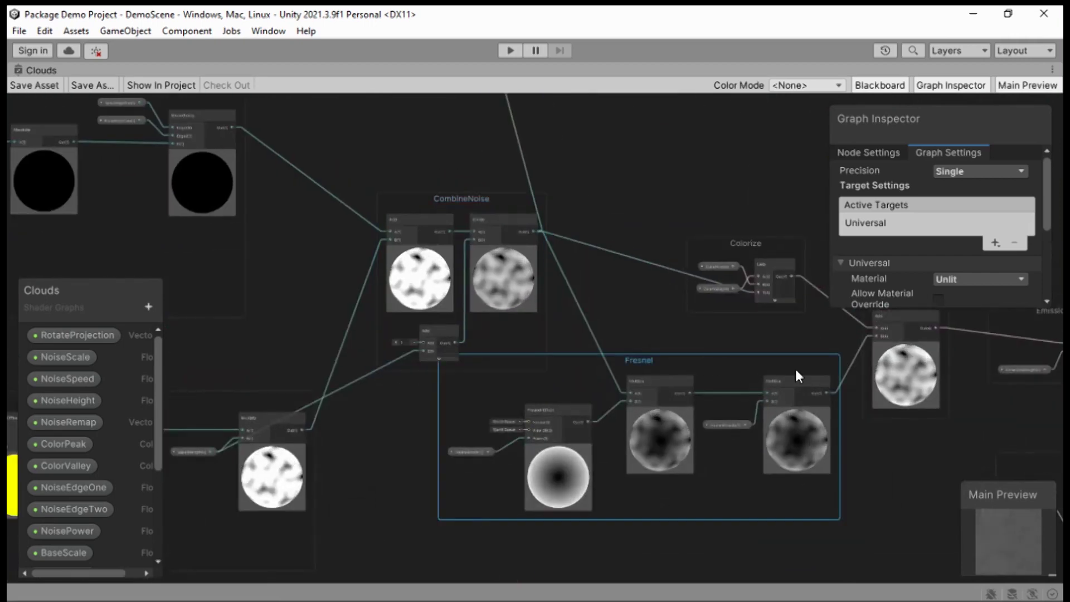
{"action": "middle_click_drag", "start_coordinate": [797, 374], "coordinate": [504, 424]}
{"action": "scroll", "coordinate": [503, 424], "scroll_direction": "down", "scroll_amount": 4}
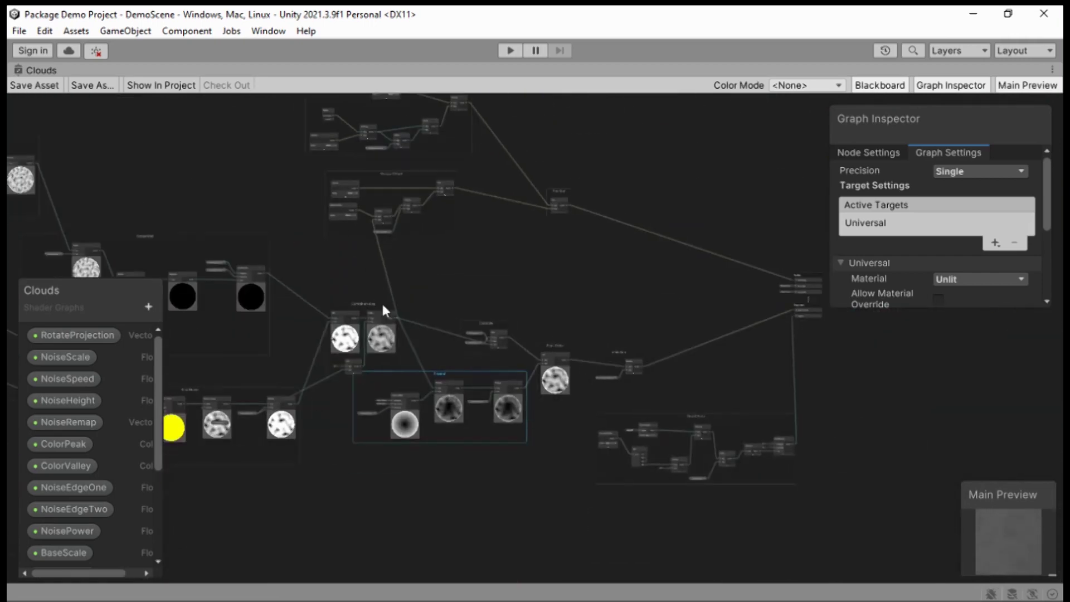
Step: Restore the editor layout with the Scene view and select the CloudSkyDisk object under Cloud Disk
{"action": "double_click", "coordinate": [45, 72]}
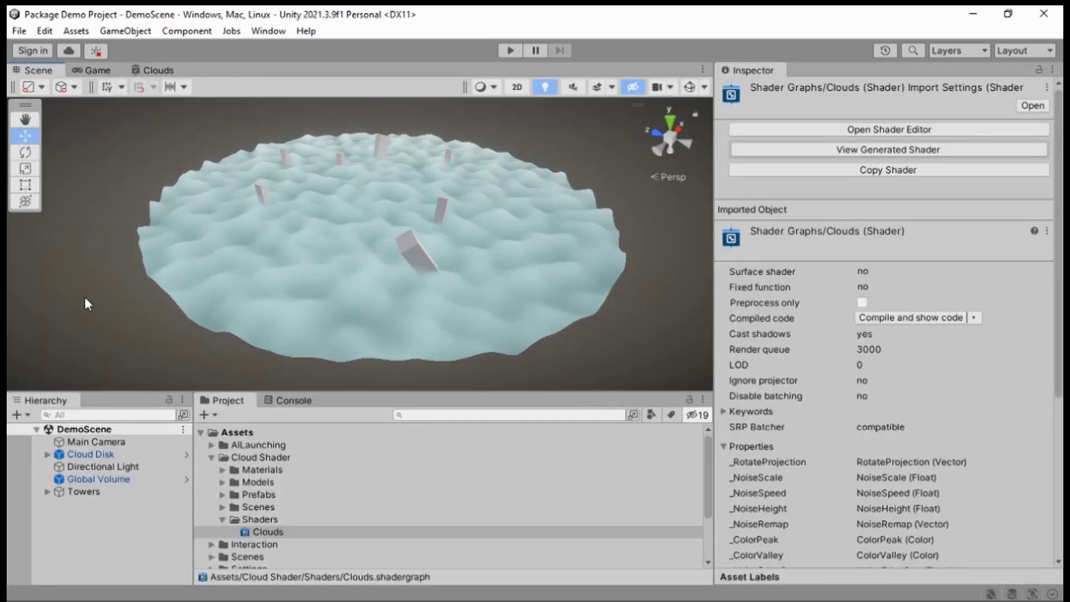
{"action": "left_click", "coordinate": [56, 456]}
{"action": "right_click_drag", "start_coordinate": [250, 266], "coordinate": [325, 286]}
{"action": "left_click_drag", "start_coordinate": [326, 291], "coordinate": [301, 276], "text": "alt"}
{"action": "left_click", "coordinate": [301, 275]}
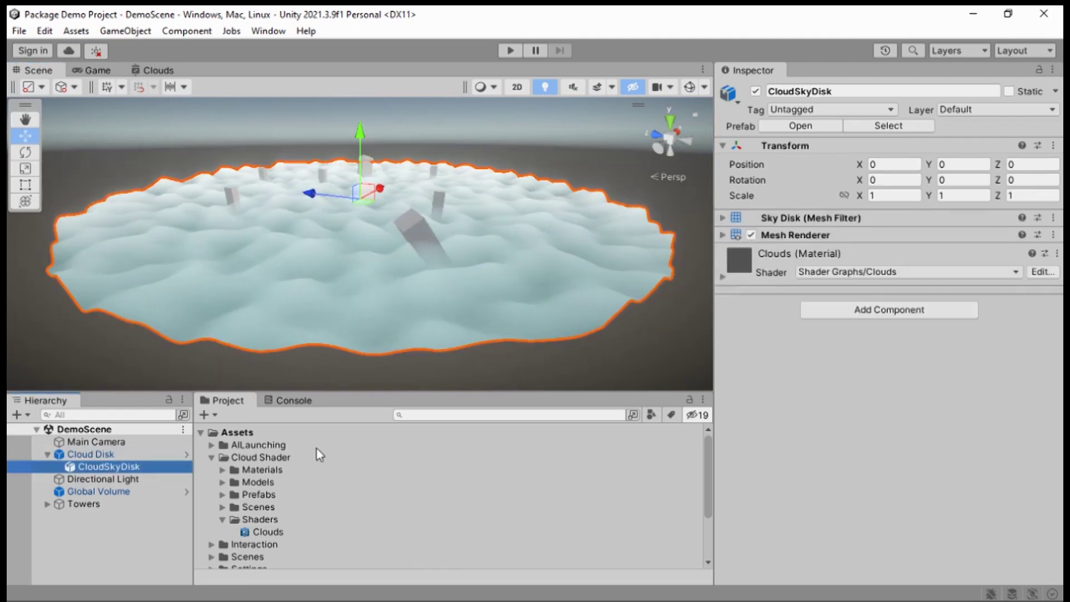
Step: Expand the Clouds material on CloudSkyDisk and review its Surface Inputs
{"action": "left_click", "coordinate": [776, 259]}
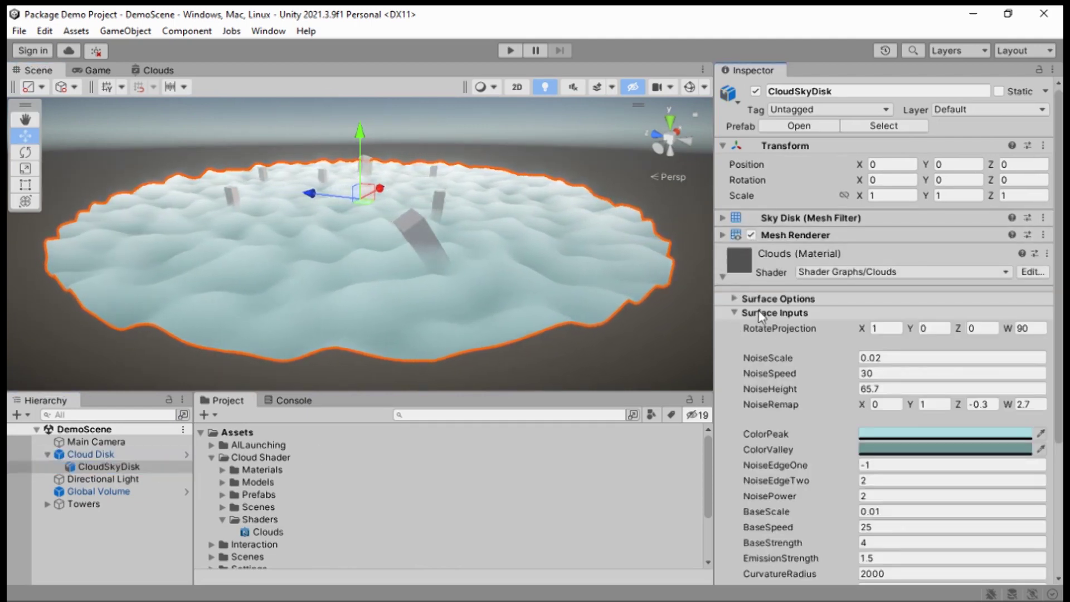
{"action": "left_click", "coordinate": [772, 313]}
{"action": "left_click", "coordinate": [764, 313]}
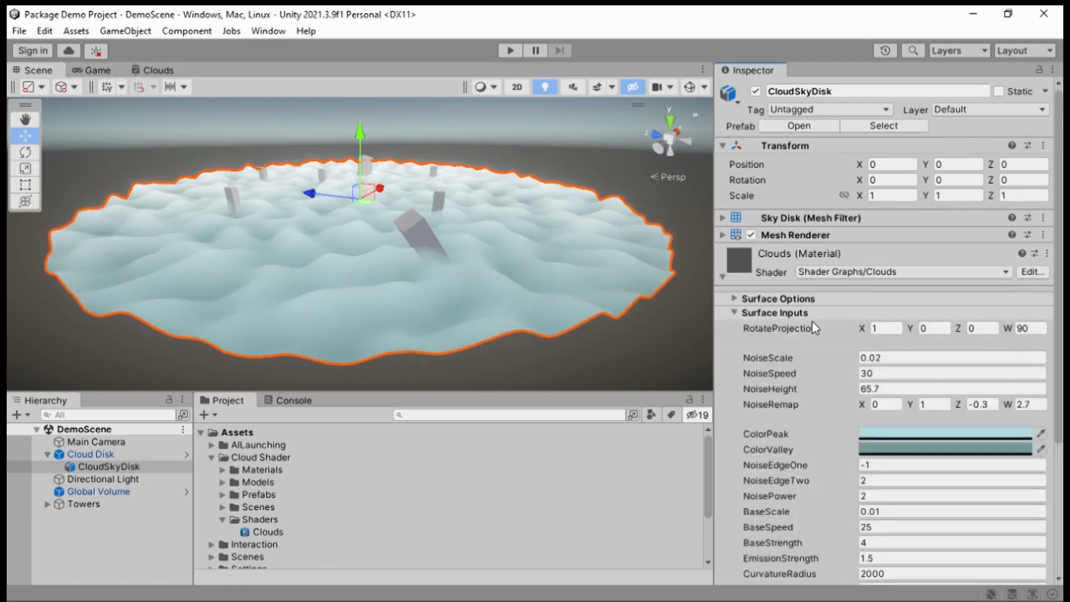
{"action": "scroll", "coordinate": [785, 234], "scroll_direction": "down", "scroll_amount": 3}
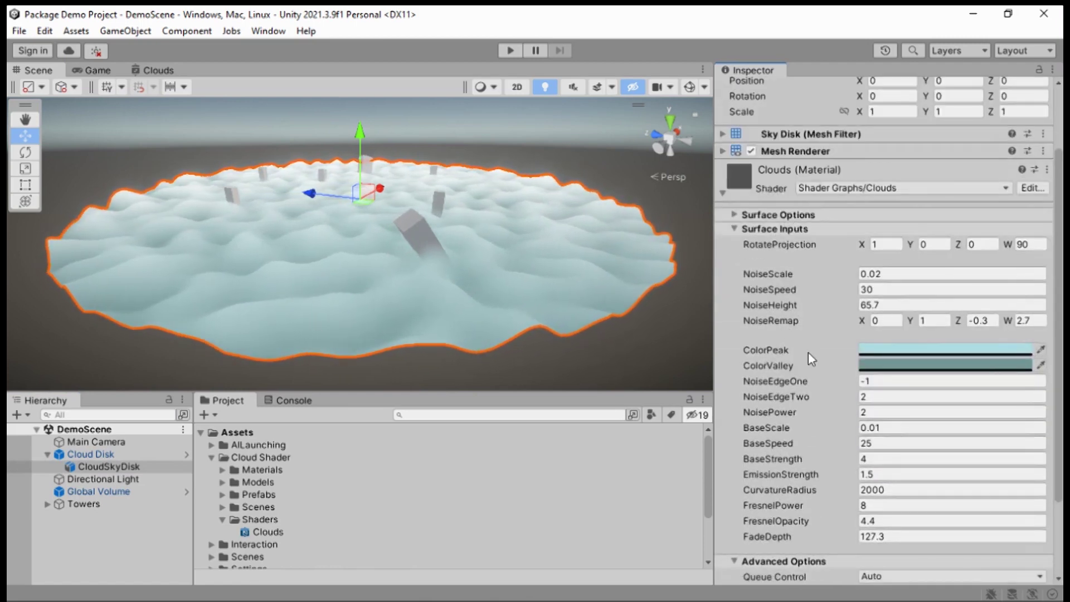
Step: Examine how the clouds blend around the tilted block, the remaining material properties and the whole cloud disk
{"action": "middle_click_drag", "start_coordinate": [348, 211], "coordinate": [347, 282]}
{"action": "scroll", "coordinate": [357, 288], "scroll_direction": "up", "scroll_amount": 3}
{"action": "middle_click_drag", "start_coordinate": [369, 348], "coordinate": [376, 275]}
{"action": "scroll", "coordinate": [373, 207], "scroll_direction": "up", "scroll_amount": 3}
{"action": "scroll", "coordinate": [372, 208], "scroll_direction": "up", "scroll_amount": 2}
{"action": "scroll", "coordinate": [376, 274], "scroll_direction": "up", "scroll_amount": 2}
{"action": "right_click_drag", "start_coordinate": [376, 274], "coordinate": [404, 245]}
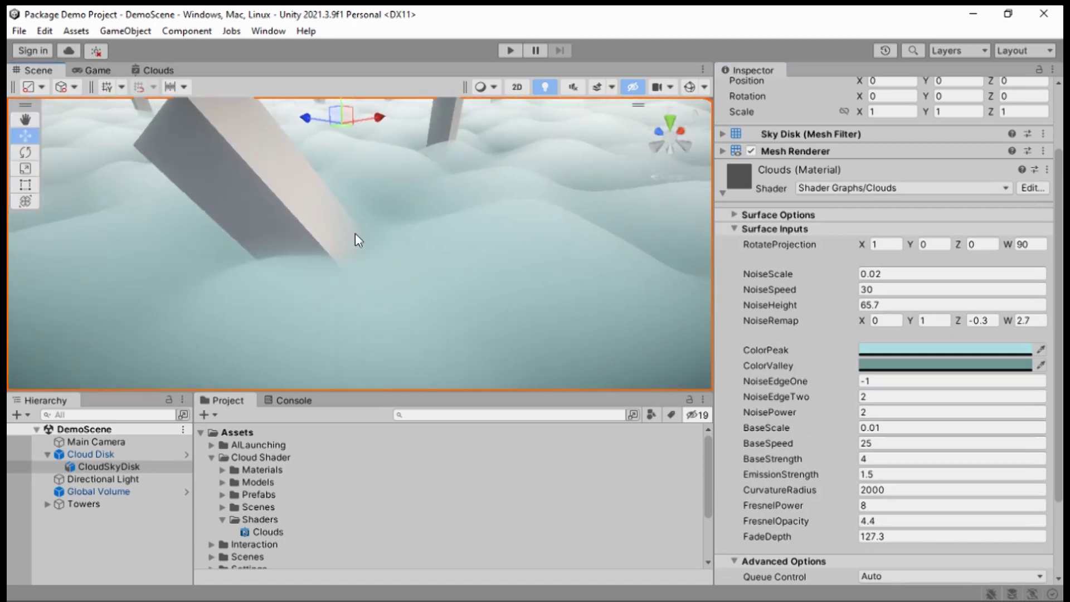
{"action": "scroll", "coordinate": [355, 233], "scroll_direction": "down", "scroll_amount": 5}
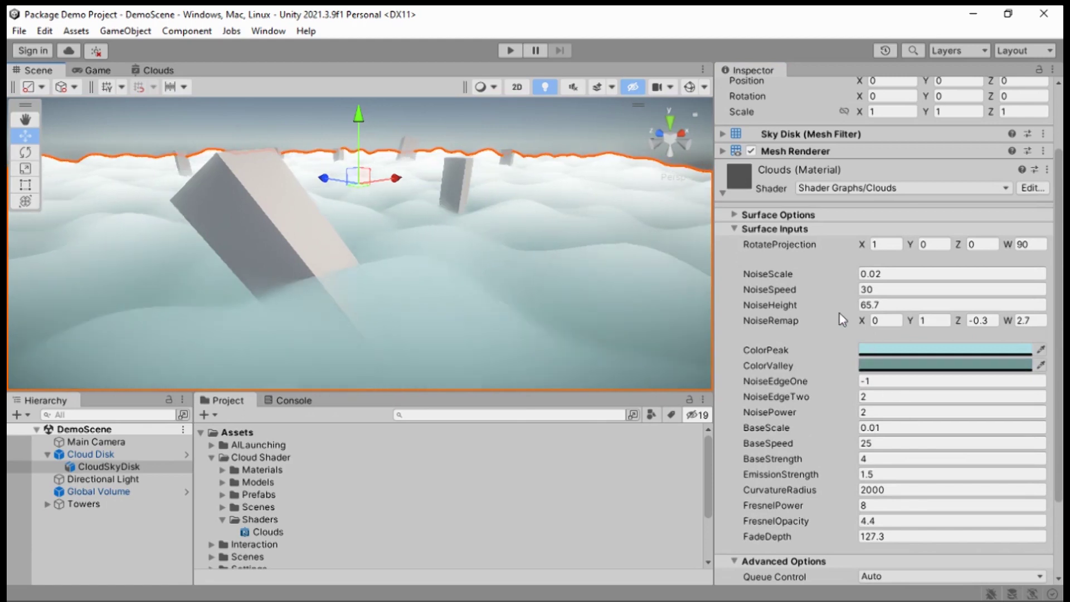
{"action": "scroll", "coordinate": [798, 283], "scroll_direction": "down", "scroll_amount": 4}
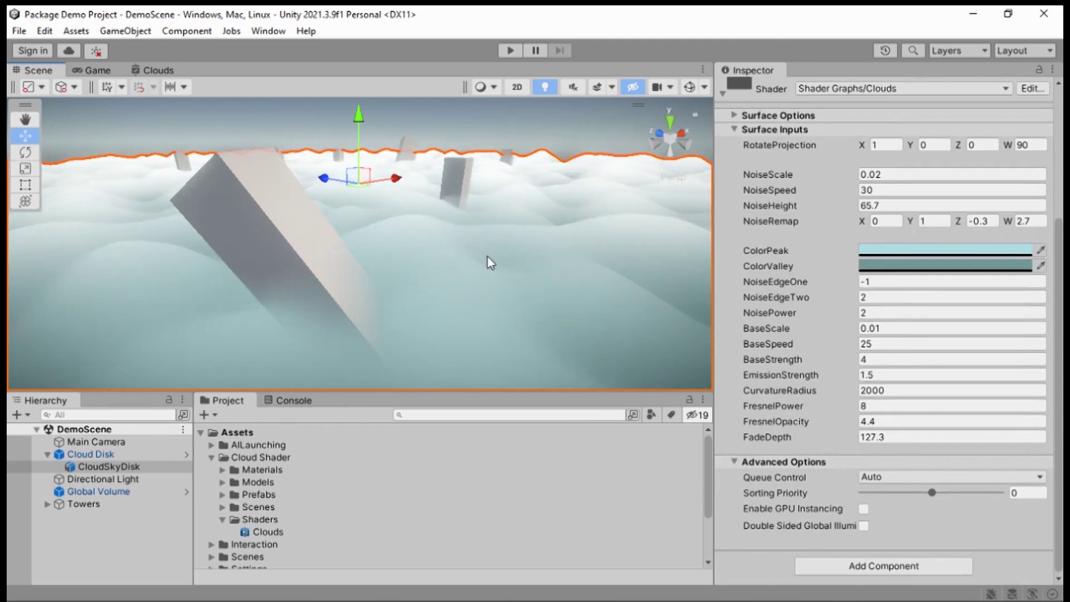
{"action": "scroll", "coordinate": [362, 311], "scroll_direction": "up", "scroll_amount": 3}
{"action": "middle_click_drag", "start_coordinate": [362, 312], "coordinate": [404, 266]}
{"action": "scroll", "coordinate": [391, 266], "scroll_direction": "down", "scroll_amount": 1}
{"action": "scroll", "coordinate": [392, 266], "scroll_direction": "down", "scroll_amount": 8}
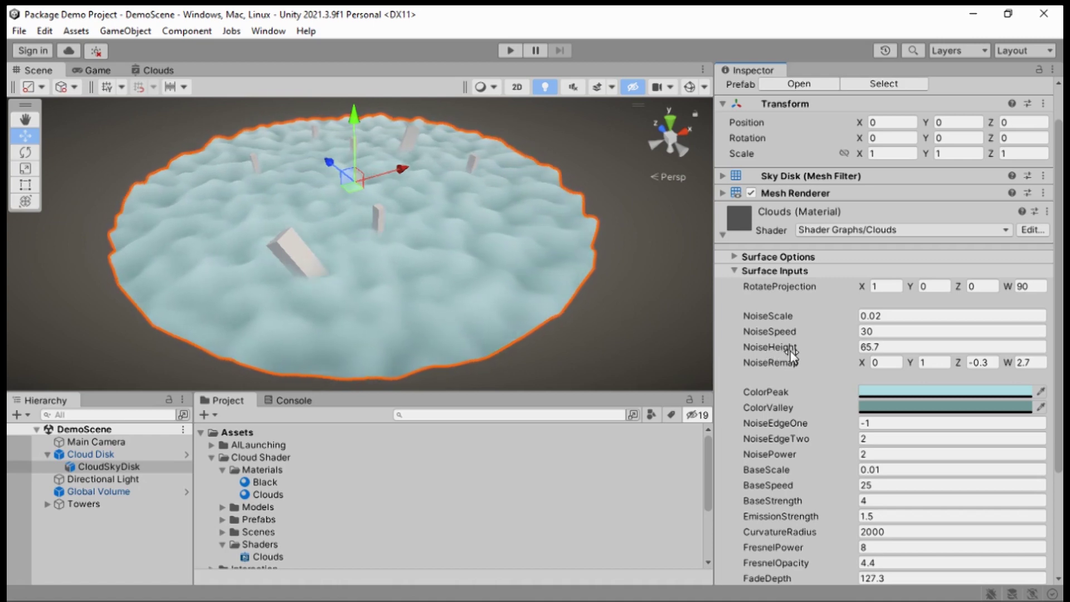
Step: Raise the Clouds material's NoiseHeight to 409.4 and view the cloud disk from several angles
{"action": "left_click_drag", "start_coordinate": [785, 347], "coordinate": [833, 346]}
{"action": "right_click_drag", "start_coordinate": [357, 237], "coordinate": [411, 146]}
{"action": "middle_click_drag", "start_coordinate": [341, 254], "coordinate": [429, 194]}
{"action": "right_click_drag", "start_coordinate": [494, 192], "coordinate": [411, 208]}
{"action": "middle_click_drag", "start_coordinate": [411, 208], "coordinate": [372, 236]}
{"action": "scroll", "coordinate": [372, 233], "scroll_direction": "up", "scroll_amount": 3}
{"action": "right_click_drag", "start_coordinate": [485, 212], "coordinate": [466, 258]}
{"action": "middle_click_drag", "start_coordinate": [421, 269], "coordinate": [400, 307]}
{"action": "scroll", "coordinate": [400, 307], "scroll_direction": "up", "scroll_amount": 2}
{"action": "right_click_drag", "start_coordinate": [423, 242], "coordinate": [409, 287]}
{"action": "scroll", "coordinate": [410, 287], "scroll_direction": "up", "scroll_amount": 4}
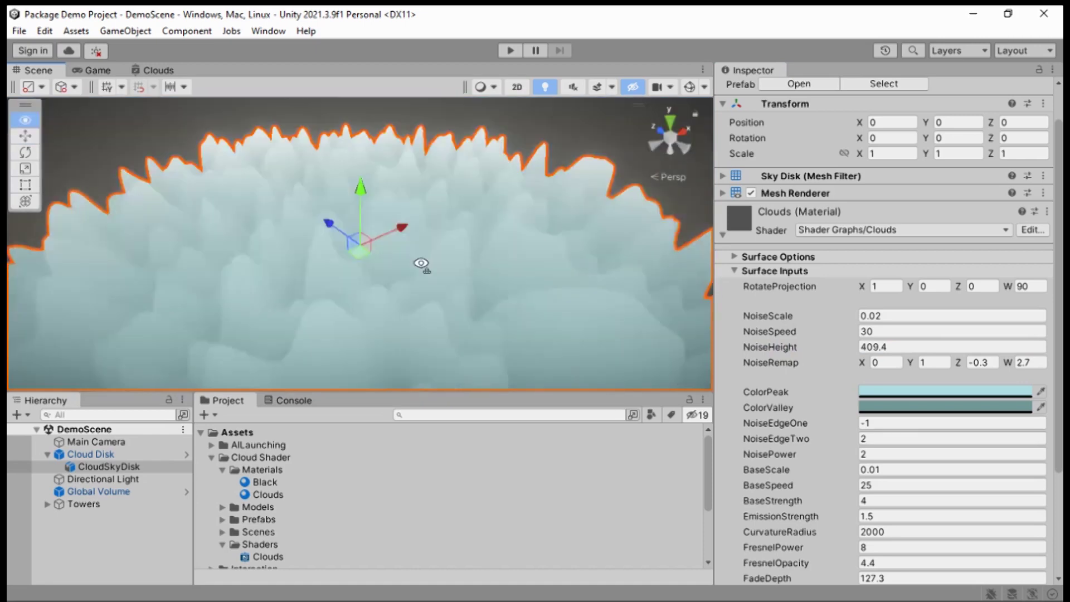
{"action": "key", "text": "f"}
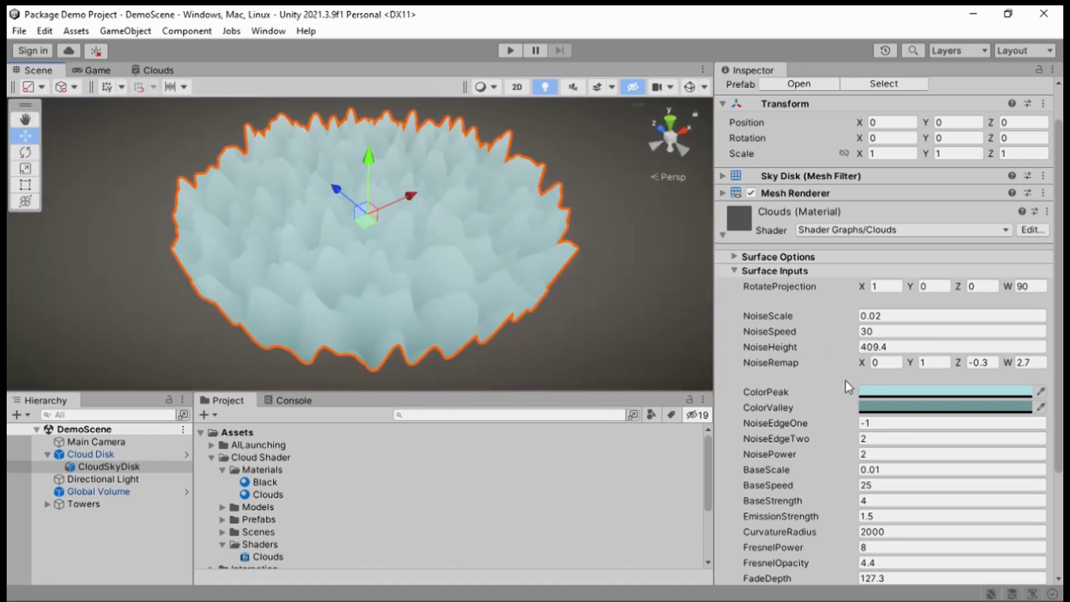
Step: Try NoiseHeight at 22.3 and at strongly negative values, ending at -593.9
{"action": "left_click_drag", "start_coordinate": [798, 347], "coordinate": [582, 357]}
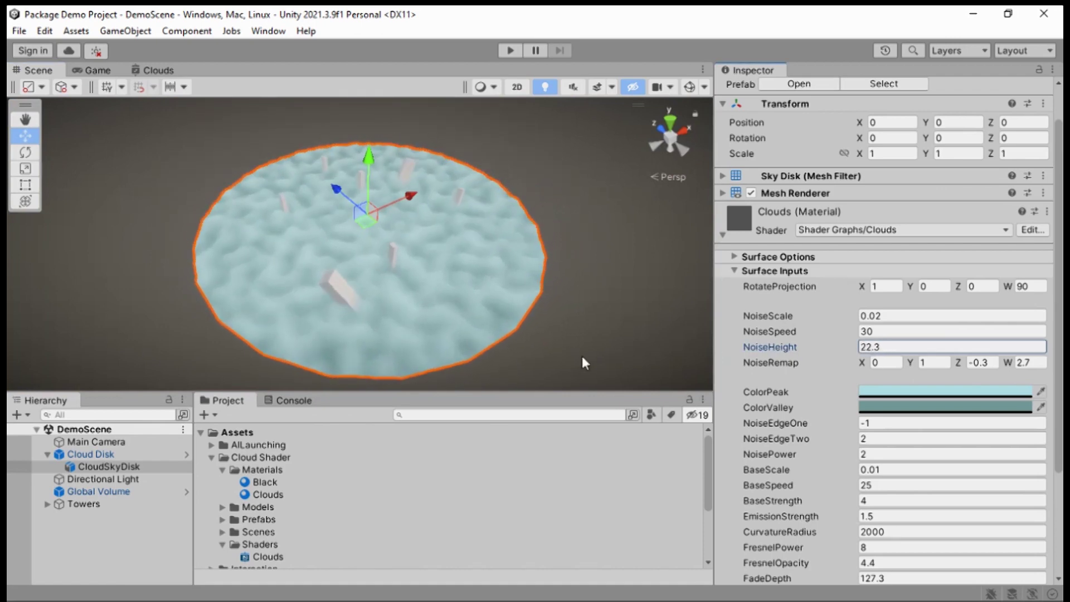
{"action": "left_click_drag", "start_coordinate": [458, 356], "coordinate": [1016, 336]}
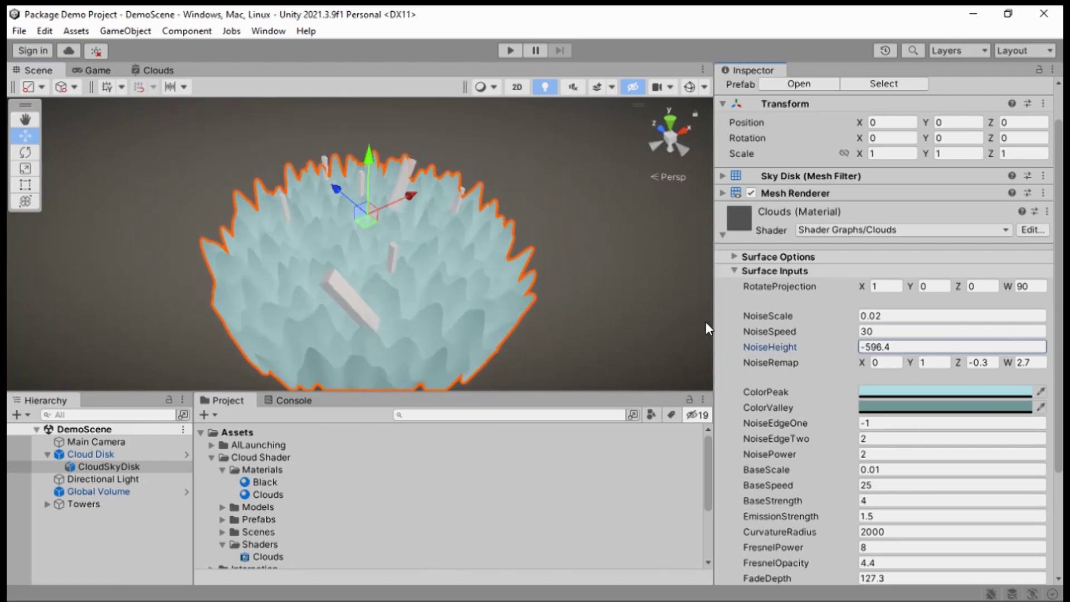
{"action": "left_click_drag", "start_coordinate": [590, 331], "coordinate": [569, 192]}
{"action": "middle_click_drag", "start_coordinate": [490, 251], "coordinate": [470, 203]}
{"action": "scroll", "coordinate": [470, 203], "scroll_direction": "down", "scroll_amount": 3}
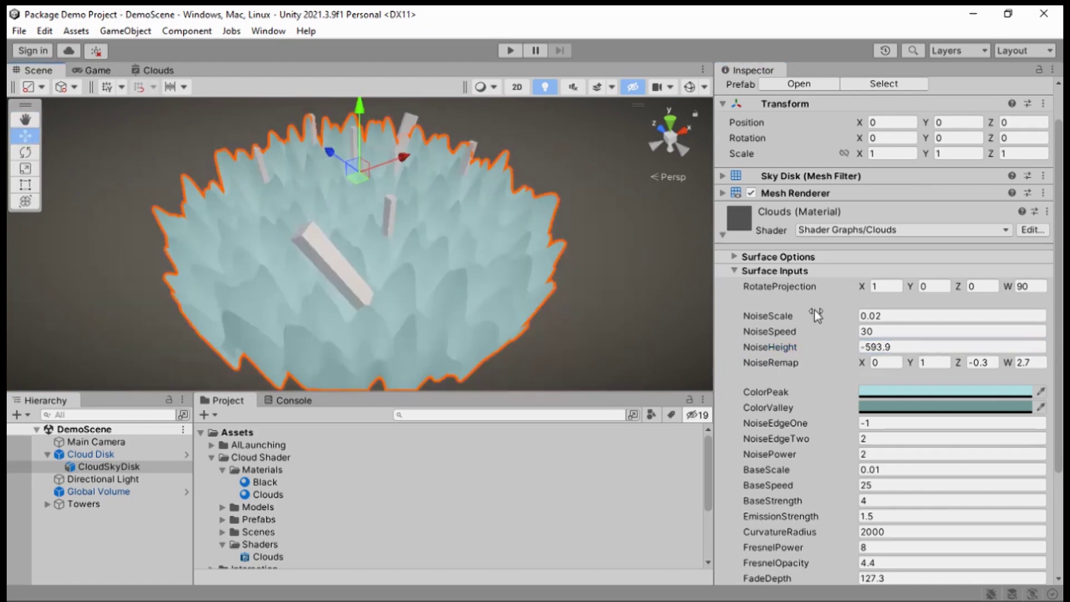
Step: Return NoiseHeight to 65.7 and check the clouds both up close and as a whole disk
{"action": "left_click_drag", "start_coordinate": [814, 347], "coordinate": [489, 312]}
{"action": "right_click_drag", "start_coordinate": [404, 220], "coordinate": [417, 163]}
{"action": "scroll", "coordinate": [369, 276], "scroll_direction": "up", "scroll_amount": 10}
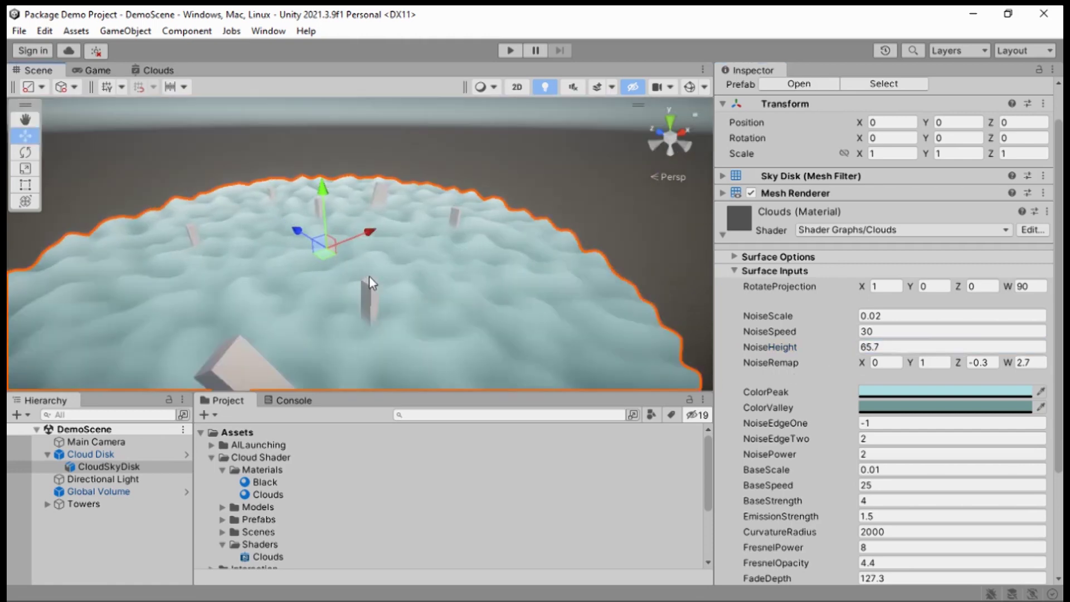
{"action": "right_click_drag", "start_coordinate": [509, 279], "coordinate": [494, 275]}
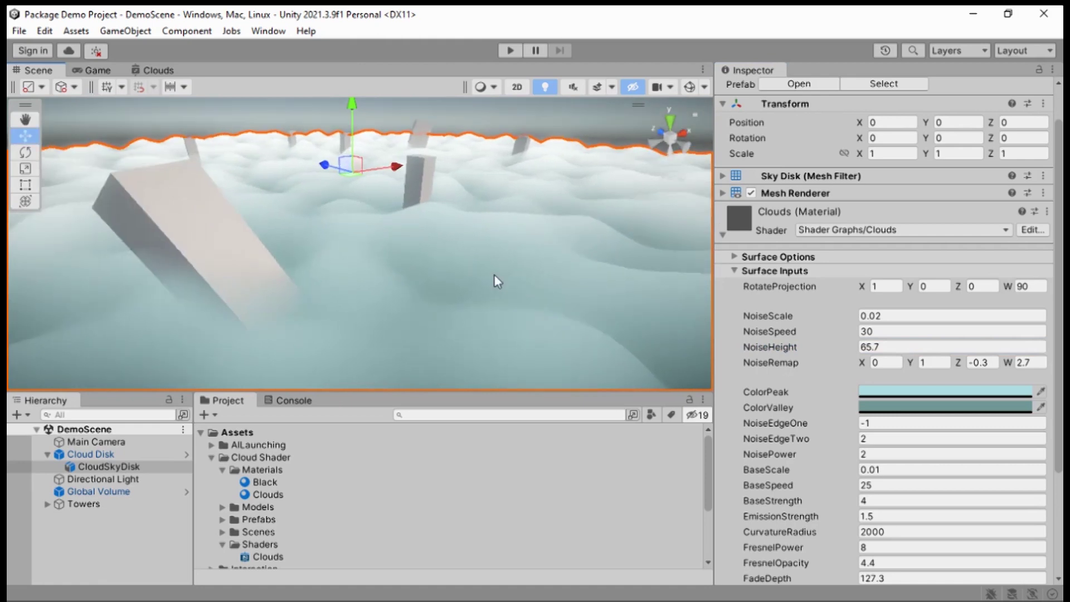
{"action": "middle_click_drag", "start_coordinate": [494, 275], "coordinate": [462, 253]}
{"action": "left_click_drag", "start_coordinate": [382, 262], "coordinate": [403, 299], "text": "alt"}
{"action": "scroll", "coordinate": [407, 273], "scroll_direction": "down", "scroll_amount": 6}
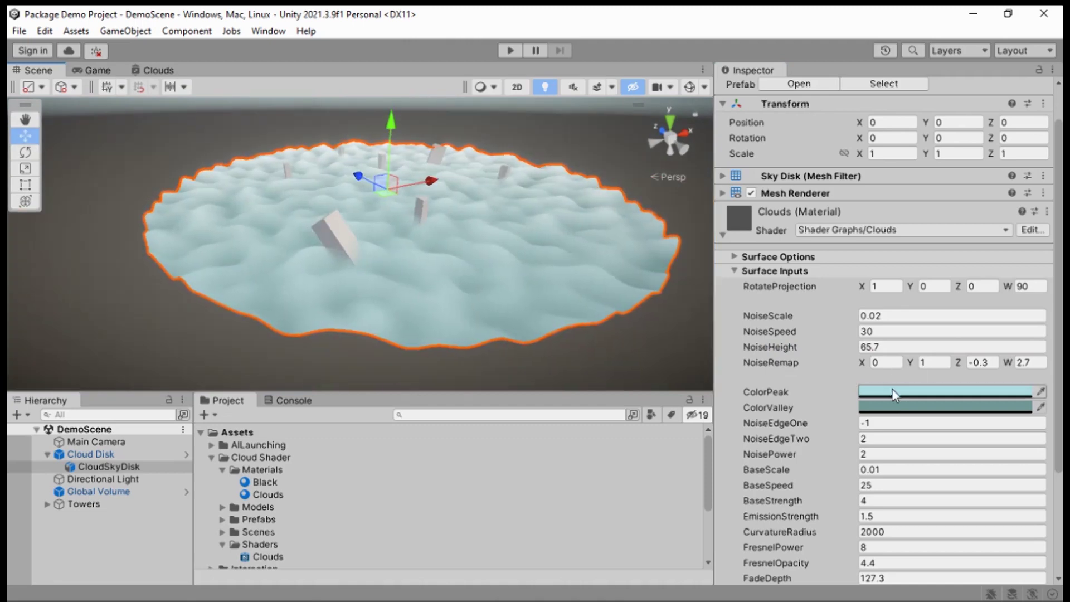
Step: Examine the Clouds material's properties and ColorPeak colour, comparing the cloud peaks and valleys up close and across the disk
{"action": "scroll", "coordinate": [859, 418], "scroll_direction": "down", "scroll_amount": 2}
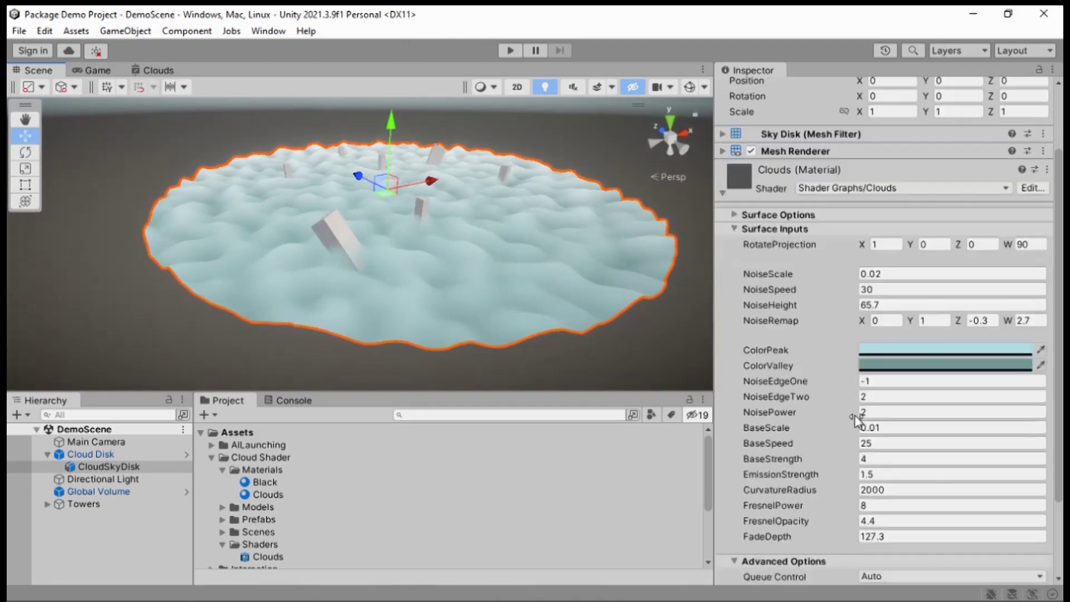
{"action": "scroll", "coordinate": [890, 369], "scroll_direction": "up", "scroll_amount": 2}
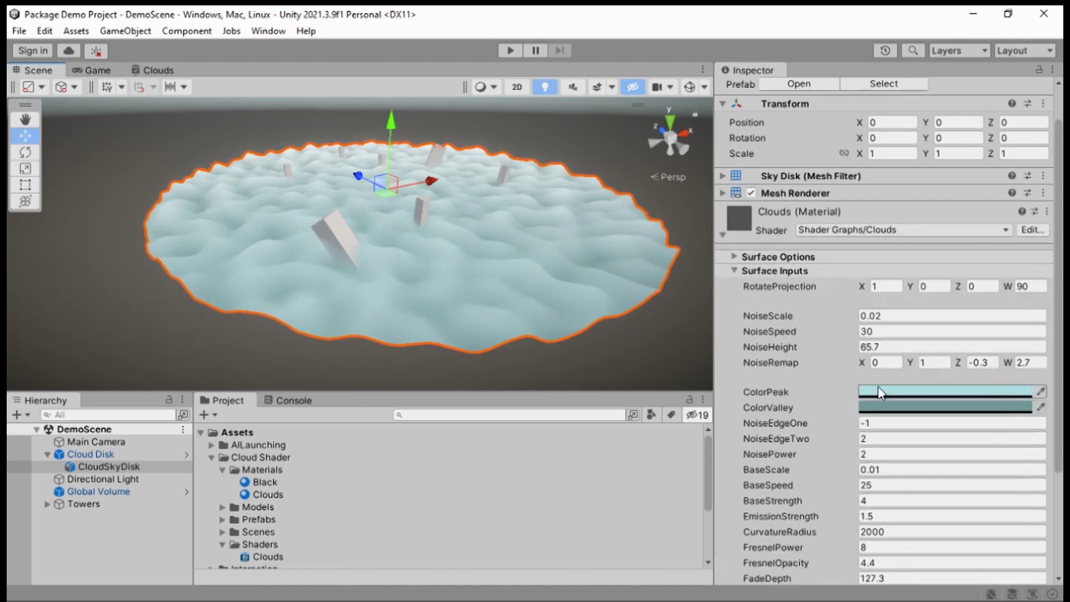
{"action": "middle_click_drag", "start_coordinate": [461, 259], "coordinate": [428, 276]}
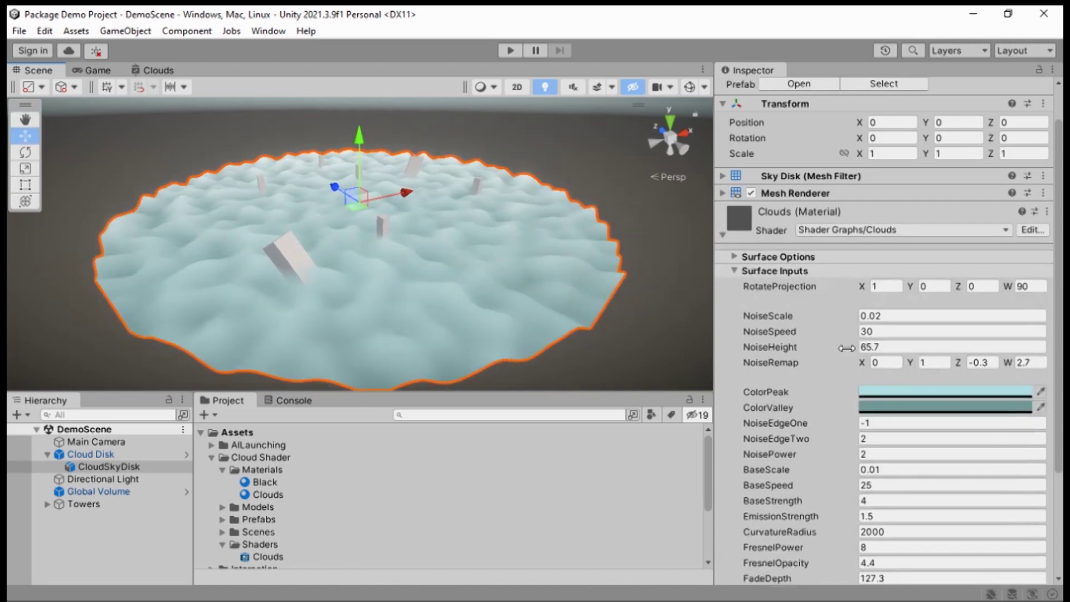
{"action": "left_click", "coordinate": [889, 392]}
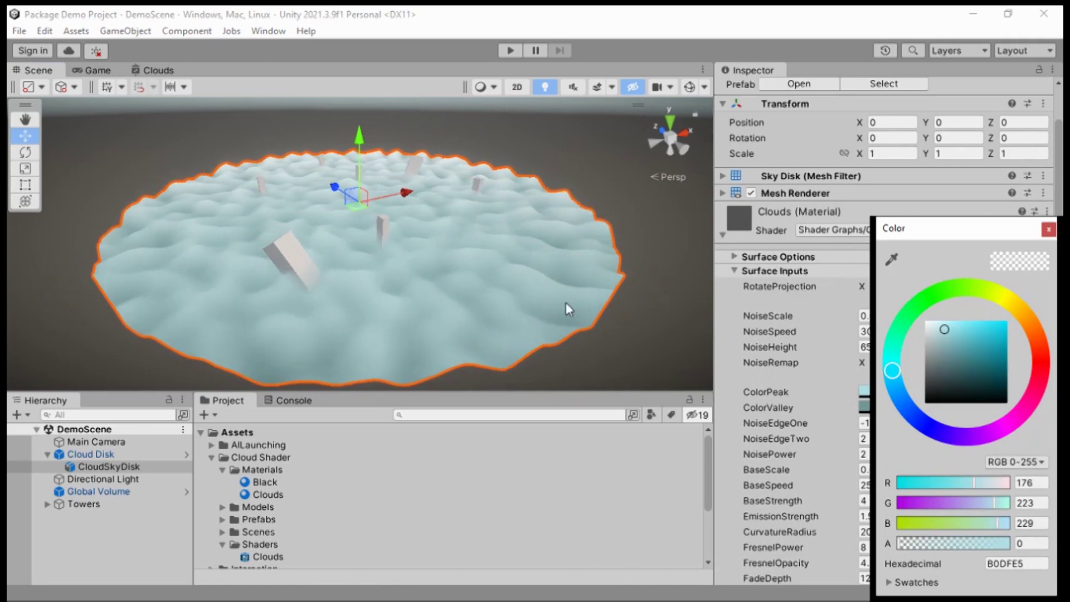
{"action": "left_click", "coordinate": [440, 13]}
{"action": "scroll", "coordinate": [459, 282], "scroll_direction": "up", "scroll_amount": 5}
{"action": "middle_click_drag", "start_coordinate": [440, 323], "coordinate": [428, 292]}
{"action": "right_click_drag", "start_coordinate": [427, 292], "coordinate": [477, 162]}
{"action": "middle_click_drag", "start_coordinate": [524, 218], "coordinate": [468, 218]}
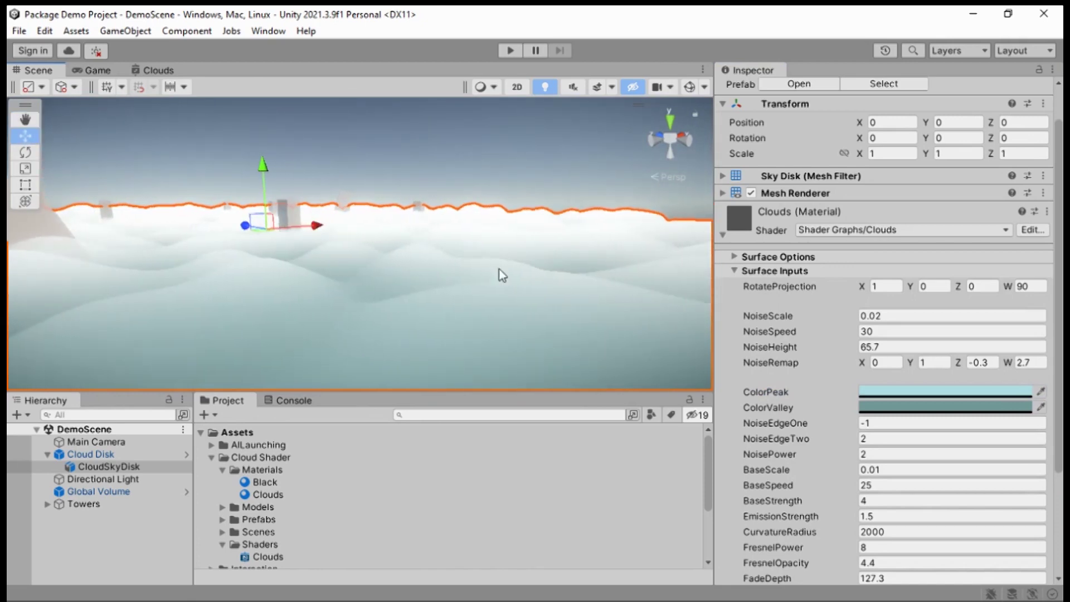
{"action": "middle_click_drag", "start_coordinate": [494, 268], "coordinate": [426, 267]}
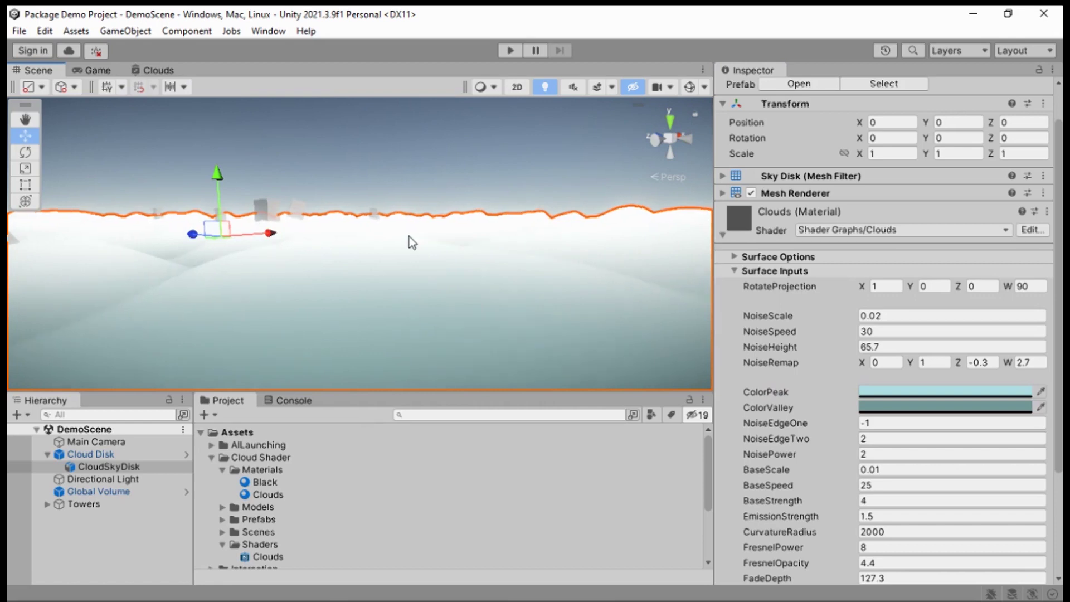
{"action": "right_click_drag", "start_coordinate": [409, 236], "coordinate": [342, 234]}
{"action": "scroll", "coordinate": [342, 237], "scroll_direction": "down", "scroll_amount": 5}
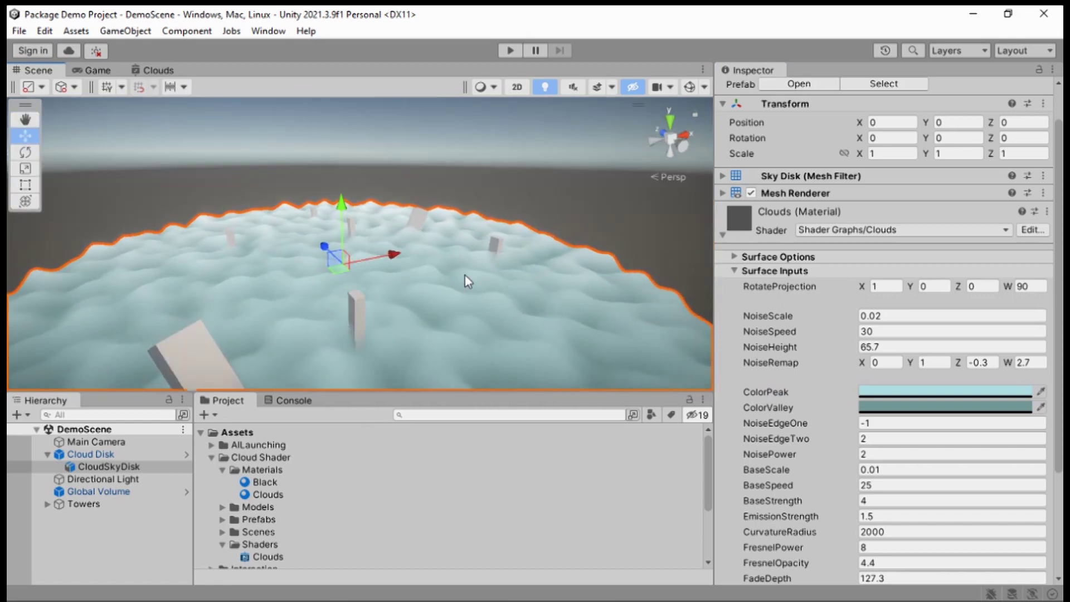
{"action": "right_click_drag", "start_coordinate": [444, 278], "coordinate": [435, 294]}
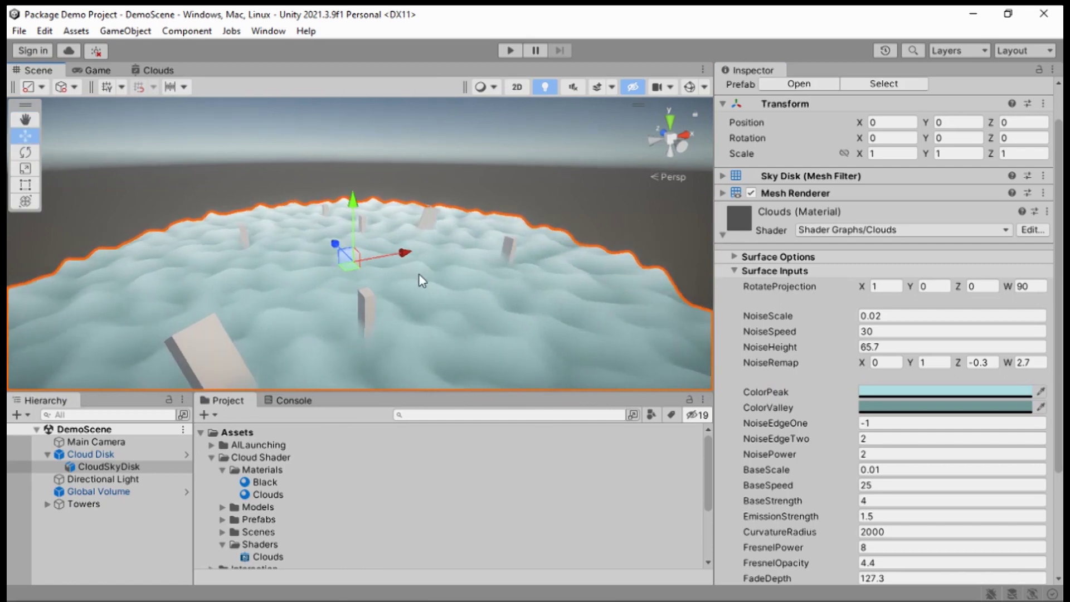
Step: Change the Clouds material's ColorPeak to a light pink, F3B7B7
{"action": "left_click", "coordinate": [892, 391]}
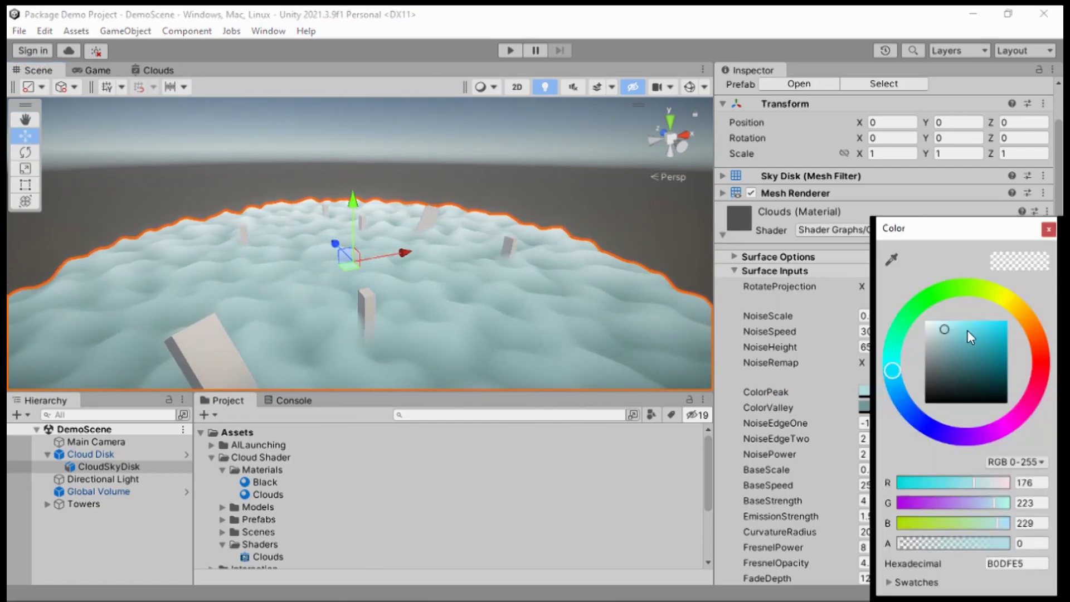
{"action": "left_click", "coordinate": [1042, 365]}
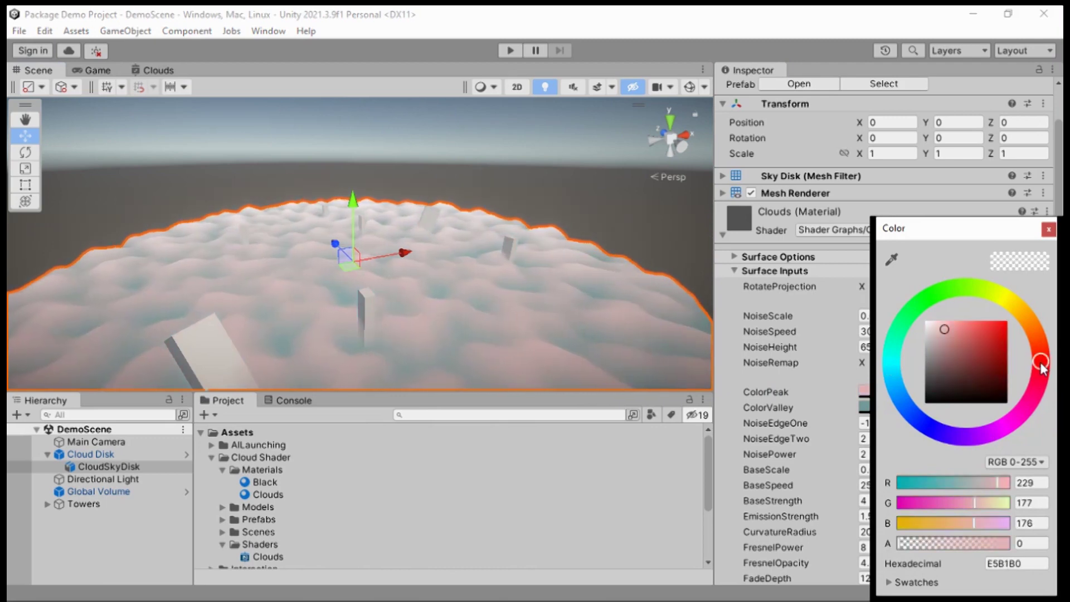
{"action": "left_click_drag", "start_coordinate": [970, 330], "coordinate": [946, 326]}
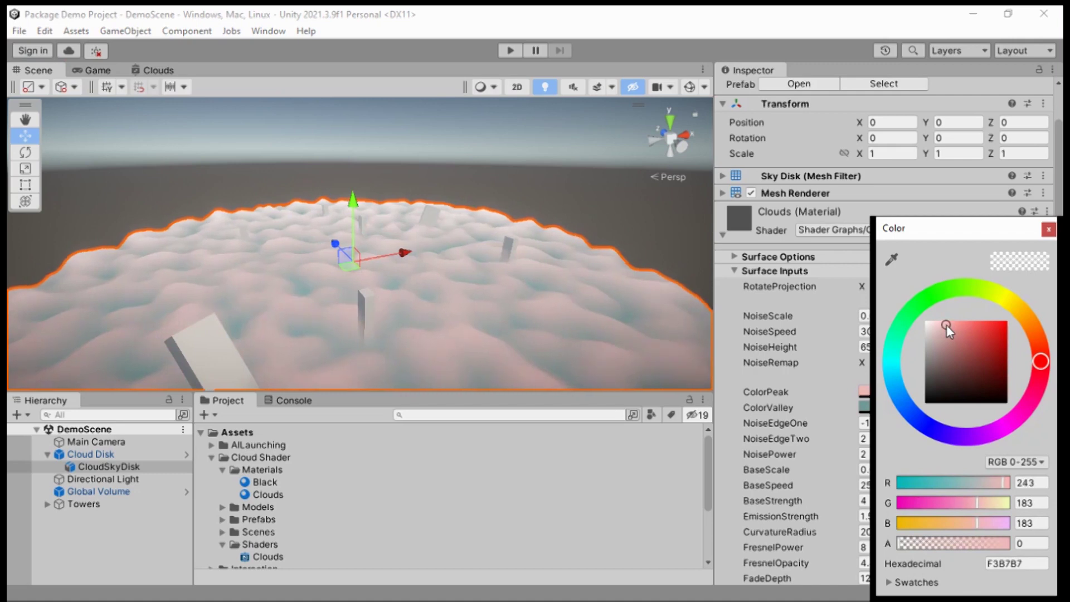
{"action": "left_click", "coordinate": [907, 383]}
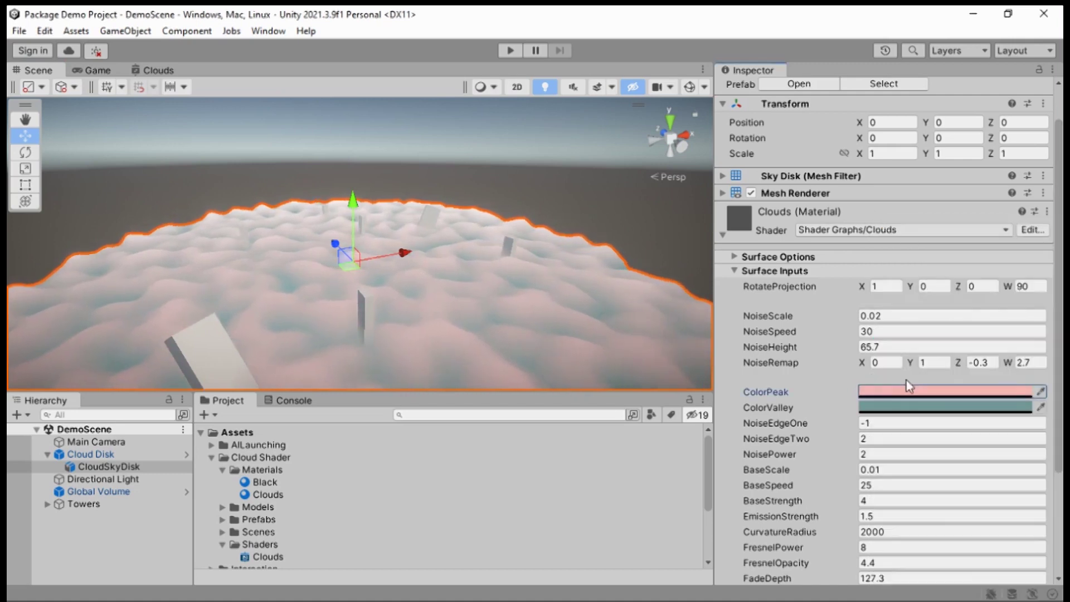
Step: Change the Clouds material's ColorValley to a neutral grey, 797979
{"action": "left_click", "coordinate": [893, 408]}
{"action": "mouse_move", "coordinate": [979, 357]}
{"action": "left_mouse_down"}
{"action": "mouse_move", "coordinate": [1013, 332]}
{"action": "mouse_move", "coordinate": [952, 361]}
{"action": "mouse_move", "coordinate": [938, 347]}
{"action": "mouse_move", "coordinate": [876, 435]}
{"action": "mouse_move", "coordinate": [860, 358]}
{"action": "mouse_move", "coordinate": [849, 366]}
{"action": "left_mouse_up"}
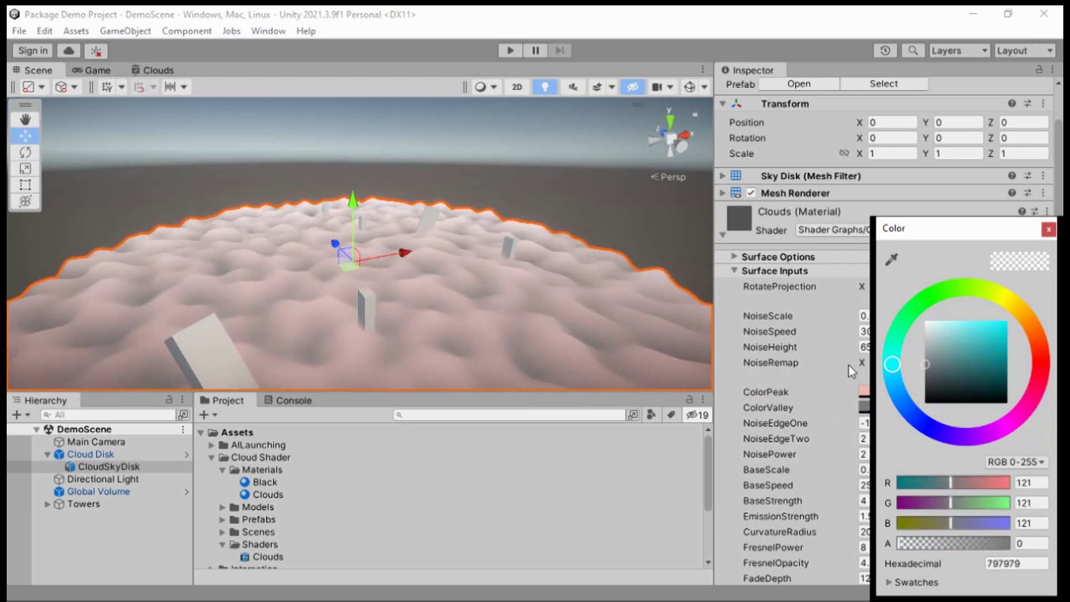
{"action": "left_click", "coordinate": [1048, 229]}
Step: Examine the recoloured clouds across the whole disk and up close around the tilted block
{"action": "scroll", "coordinate": [464, 179], "scroll_direction": "down", "scroll_amount": 3}
{"action": "right_click_drag", "start_coordinate": [464, 178], "coordinate": [453, 231]}
{"action": "middle_click_drag", "start_coordinate": [444, 287], "coordinate": [442, 208]}
{"action": "left_click_drag", "start_coordinate": [441, 198], "coordinate": [417, 265], "text": "alt"}
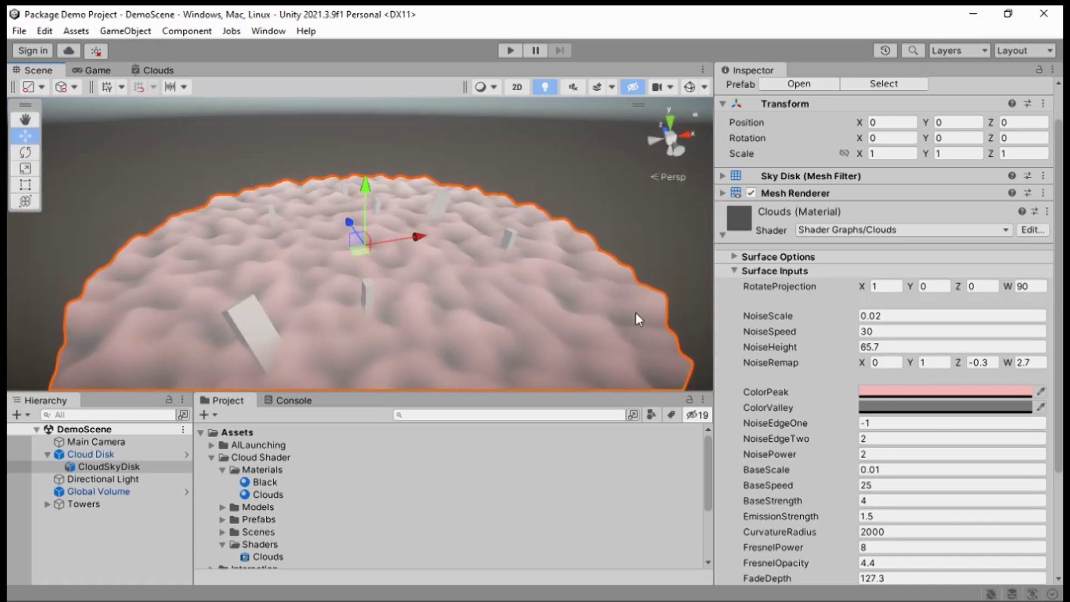
{"action": "scroll", "coordinate": [443, 308], "scroll_direction": "down", "scroll_amount": 5}
{"action": "middle_click_drag", "start_coordinate": [426, 299], "coordinate": [414, 242]}
{"action": "scroll", "coordinate": [422, 278], "scroll_direction": "up", "scroll_amount": 5}
{"action": "scroll", "coordinate": [388, 279], "scroll_direction": "up", "scroll_amount": 3}
{"action": "scroll", "coordinate": [414, 242], "scroll_direction": "up", "scroll_amount": 3}
{"action": "left_click_drag", "start_coordinate": [414, 242], "coordinate": [366, 286], "text": "alt"}
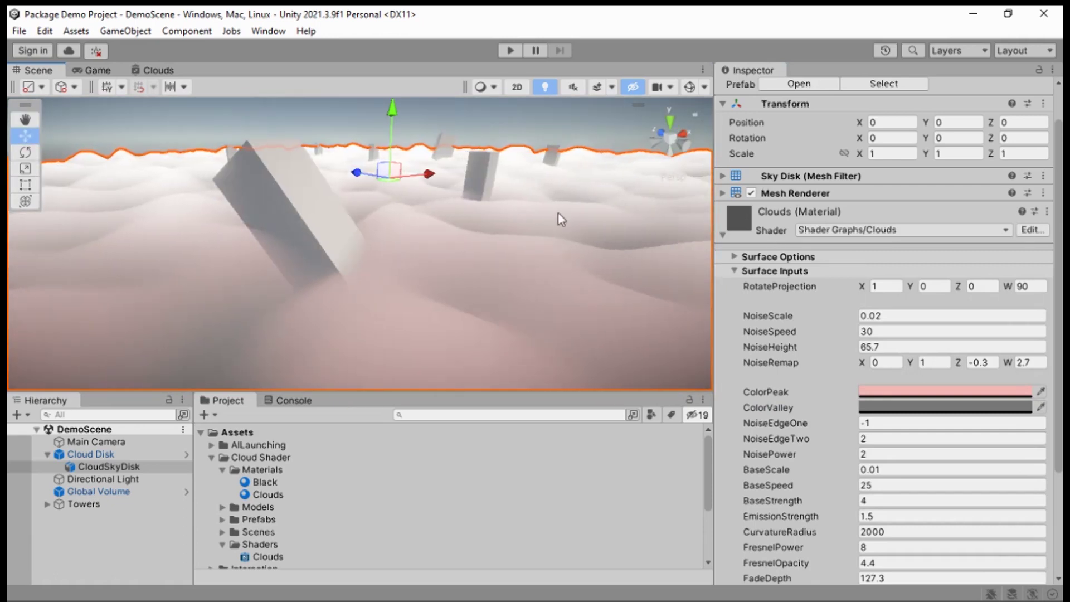
{"action": "left_click_drag", "start_coordinate": [461, 230], "coordinate": [339, 267], "text": "alt"}
{"action": "middle_click_drag", "start_coordinate": [340, 269], "coordinate": [389, 266]}
Step: Try a negative BaseScale such as -0.23 on the Clouds material and undo the change
{"action": "left_click", "coordinate": [753, 471]}
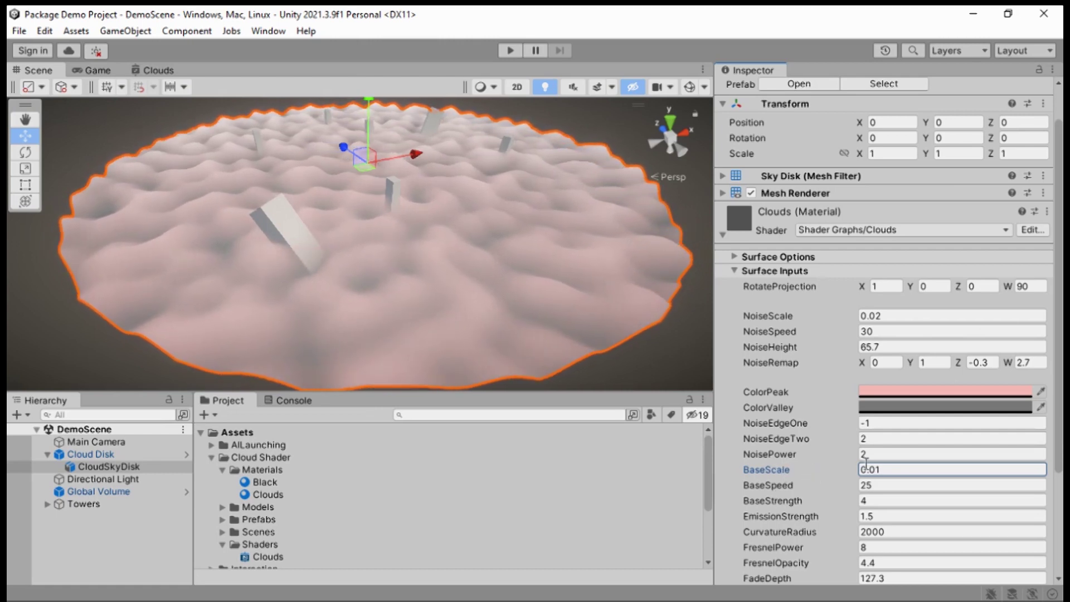
{"action": "left_click_drag", "start_coordinate": [801, 466], "coordinate": [796, 467]}
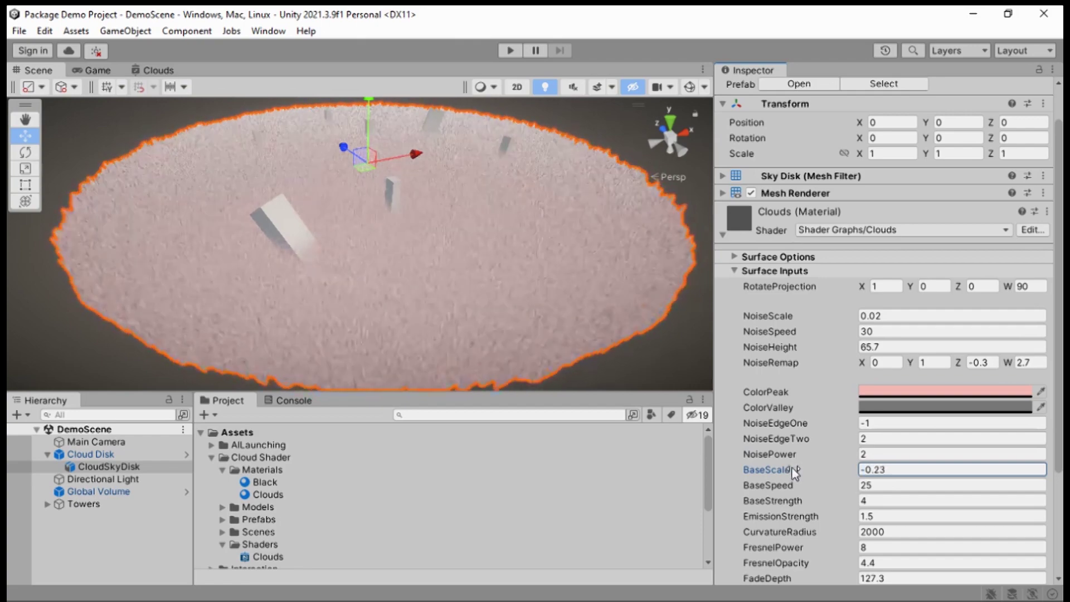
{"action": "left_click_drag", "start_coordinate": [788, 467], "coordinate": [844, 467]}
{"action": "key", "text": "ctrl+z"}
Step: Try BaseScale at 0.02 and 0.05, viewing the clouds up close and as a whole disk
{"action": "left_click", "coordinate": [869, 472]}
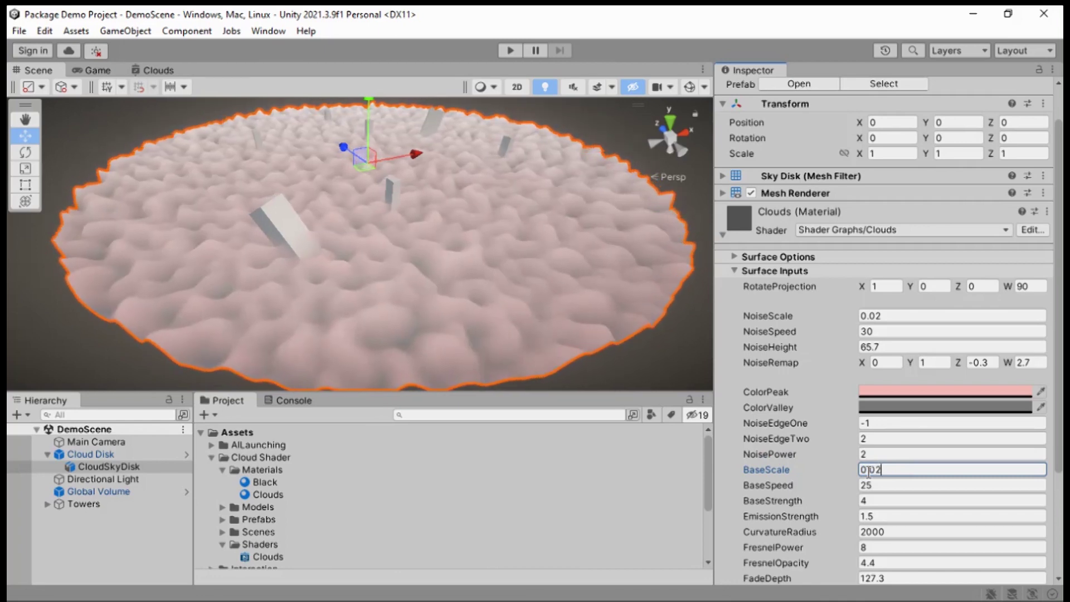
{"action": "key", "text": "BackSpace"}
{"action": "type", "text": "2"}
{"action": "key", "text": "BackSpace"}
{"action": "type", "text": "5"}
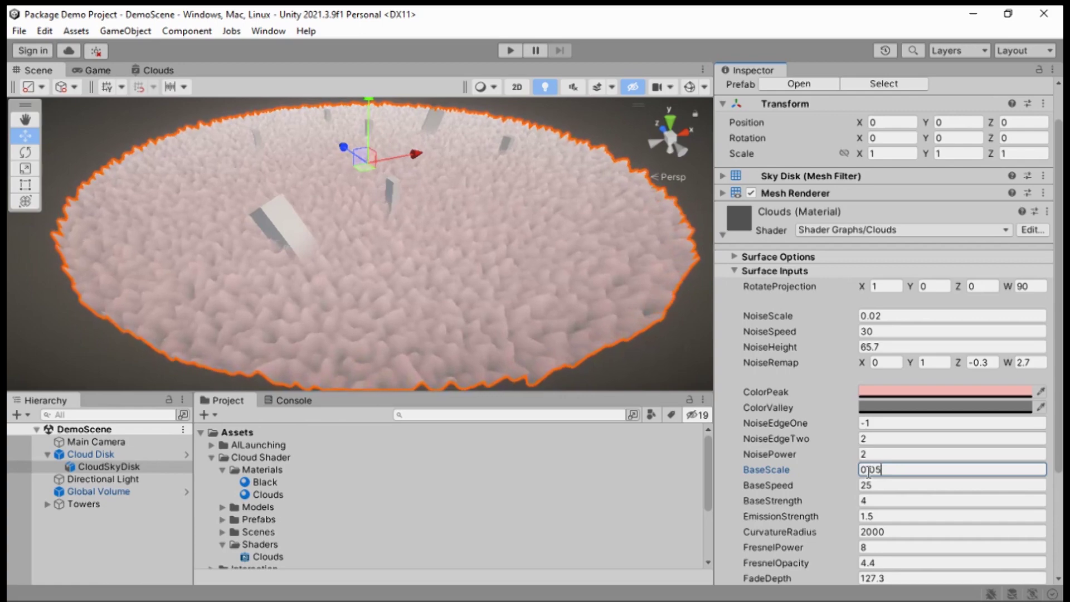
{"action": "scroll", "coordinate": [256, 272], "scroll_direction": "up", "scroll_amount": 8}
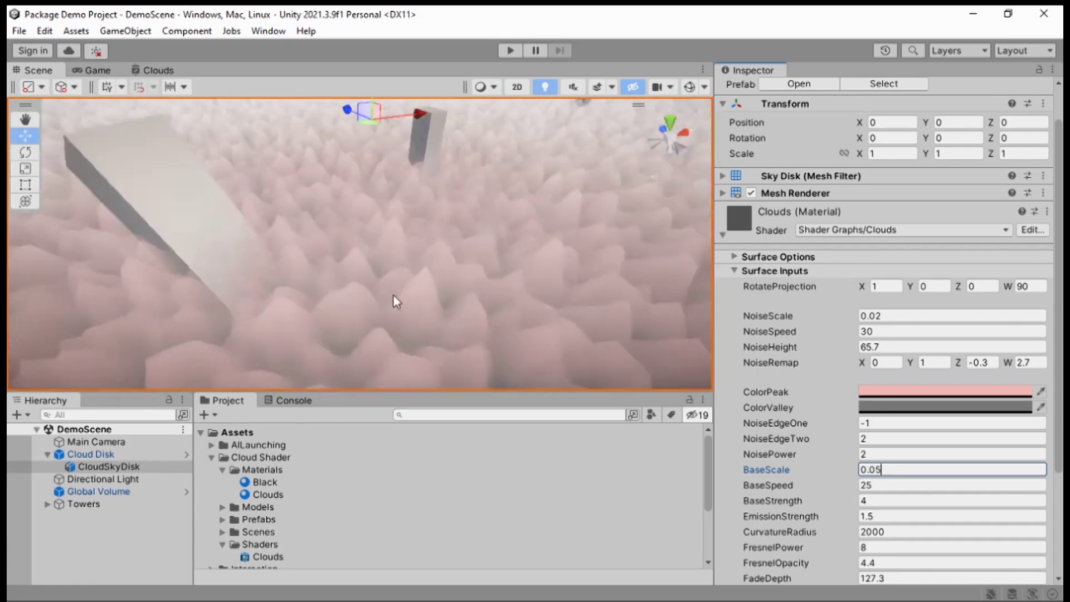
{"action": "scroll", "coordinate": [407, 299], "scroll_direction": "down", "scroll_amount": 12}
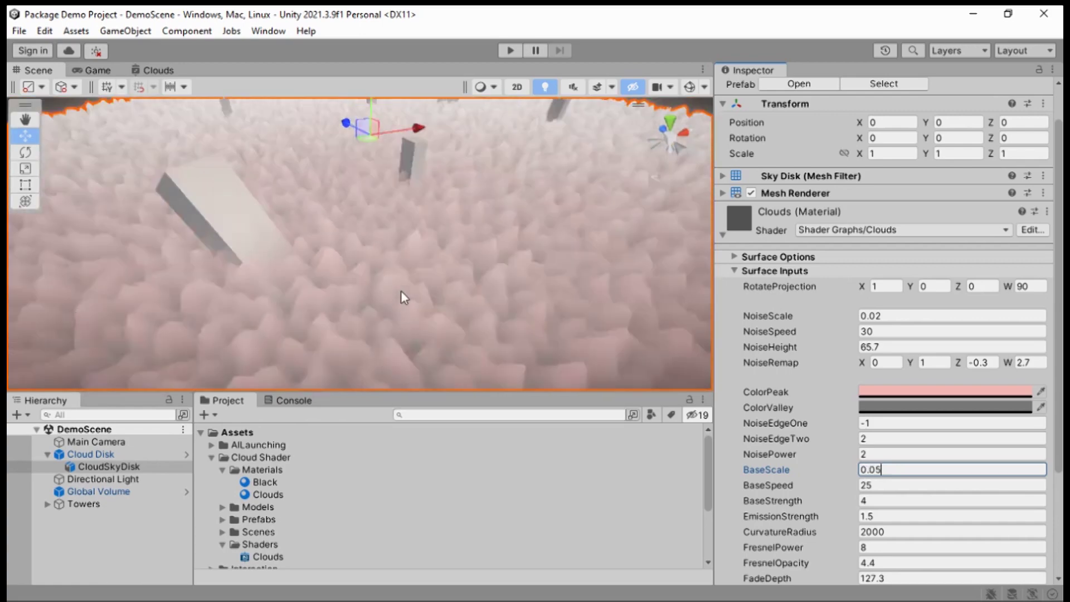
{"action": "scroll", "coordinate": [426, 301], "scroll_direction": "up", "scroll_amount": 3}
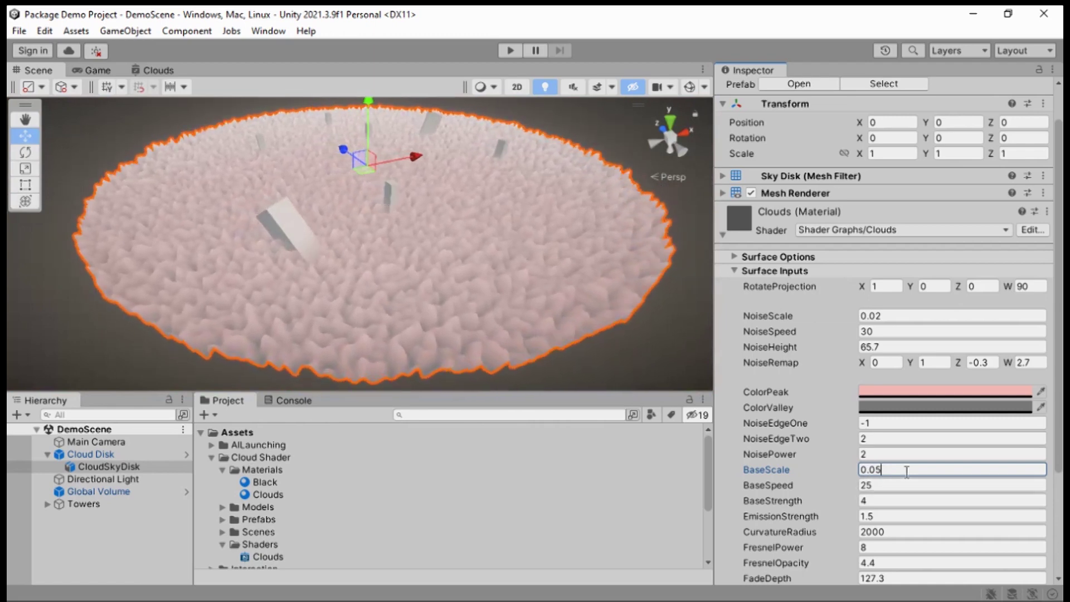
Step: Try BaseScale at 0.001 and view the cloud disk from several distances and angles
{"action": "key", "text": "BackSpace"}
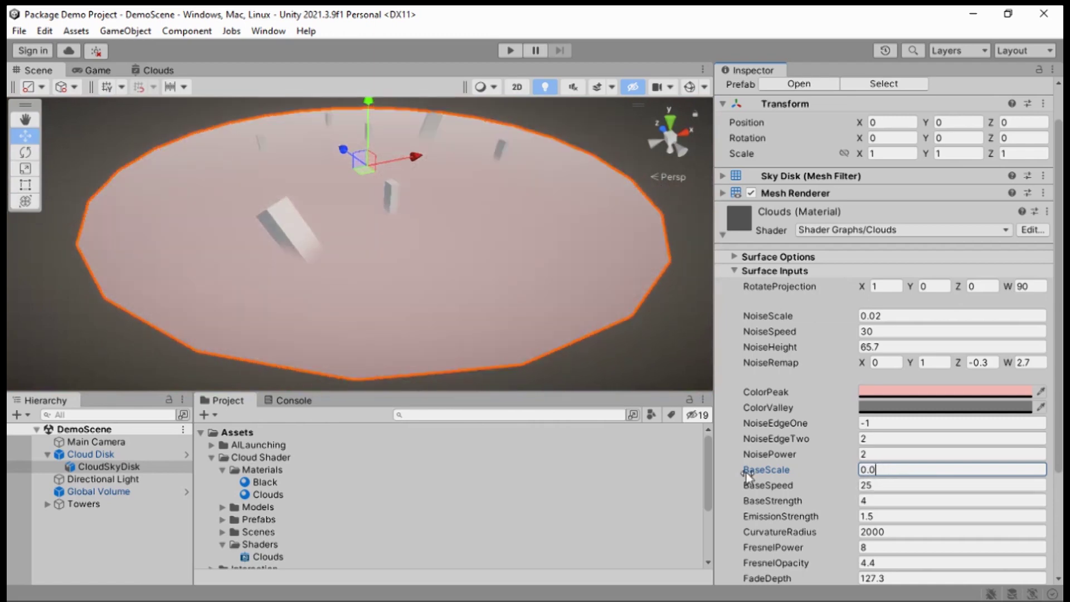
{"action": "type", "text": "05"}
{"action": "key", "text": "BackSpace"}
{"action": "type", "text": "1"}
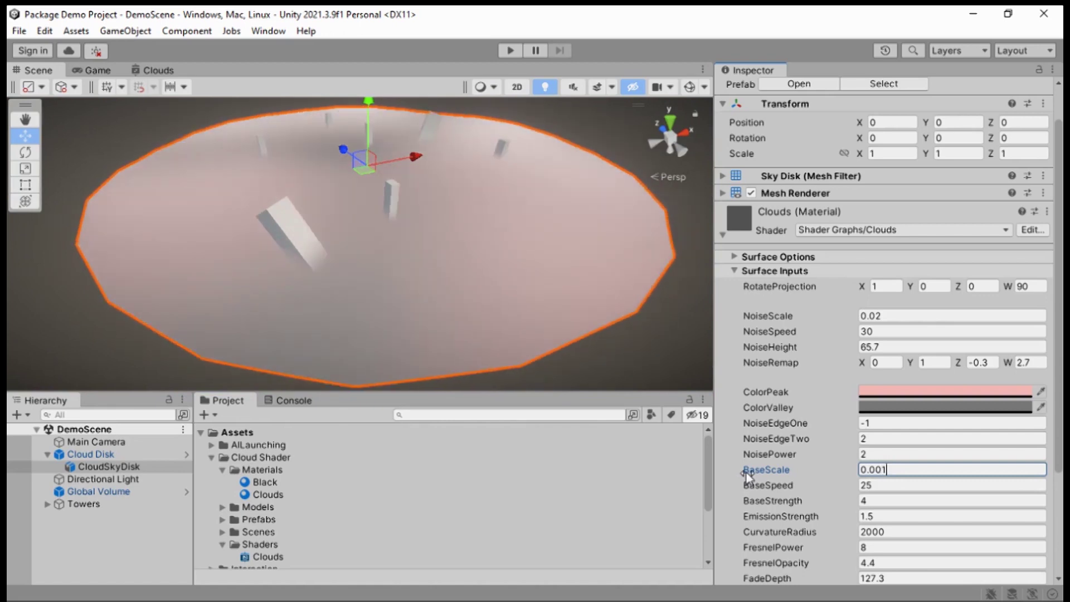
{"action": "scroll", "coordinate": [343, 242], "scroll_direction": "down", "scroll_amount": 3}
{"action": "middle_click_drag", "start_coordinate": [344, 243], "coordinate": [380, 194]}
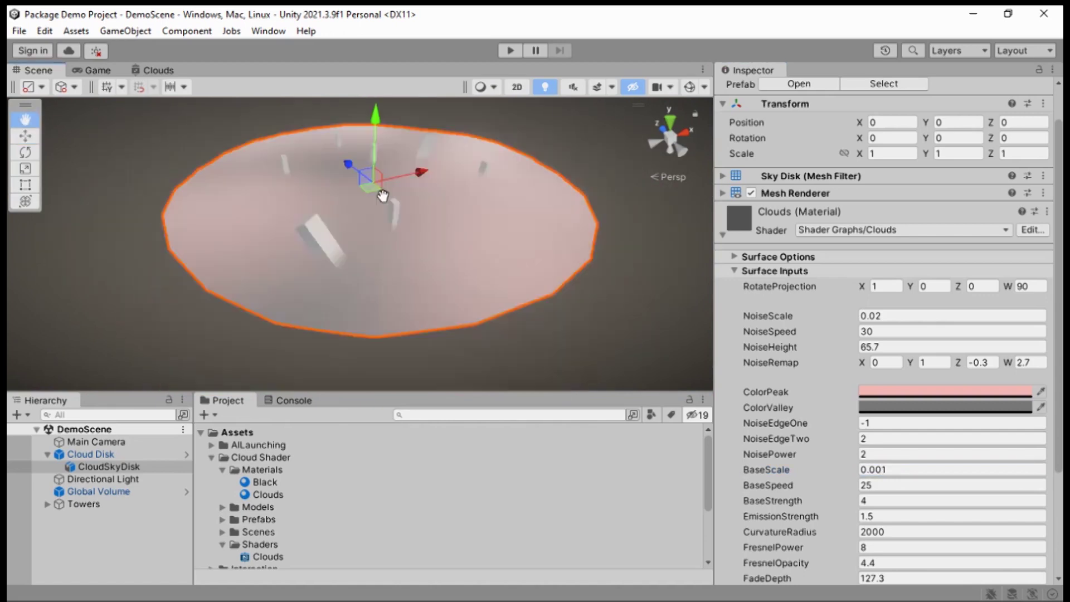
{"action": "scroll", "coordinate": [376, 236], "scroll_direction": "up", "scroll_amount": 2}
{"action": "left_click_drag", "start_coordinate": [377, 235], "coordinate": [351, 330], "text": "alt"}
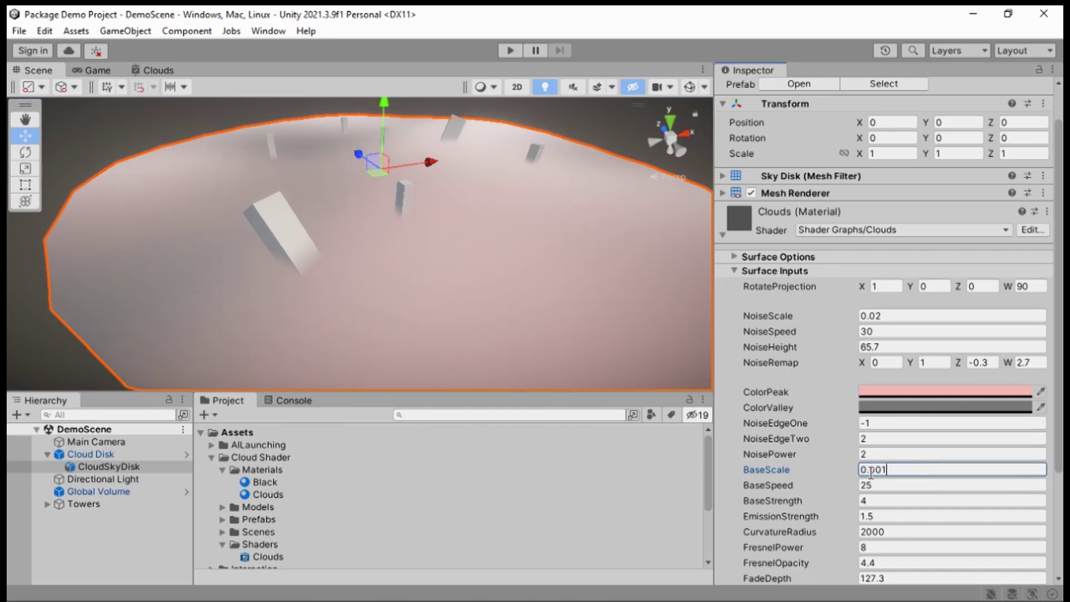
Step: Try BaseScale at 0.008, 0.004 and 0.02 to compare the size of the cloud bumps
{"action": "key", "text": "BackSpace"}
{"action": "type", "text": "8"}
{"action": "key", "text": "BackSpace"}
{"action": "type", "text": "4"}
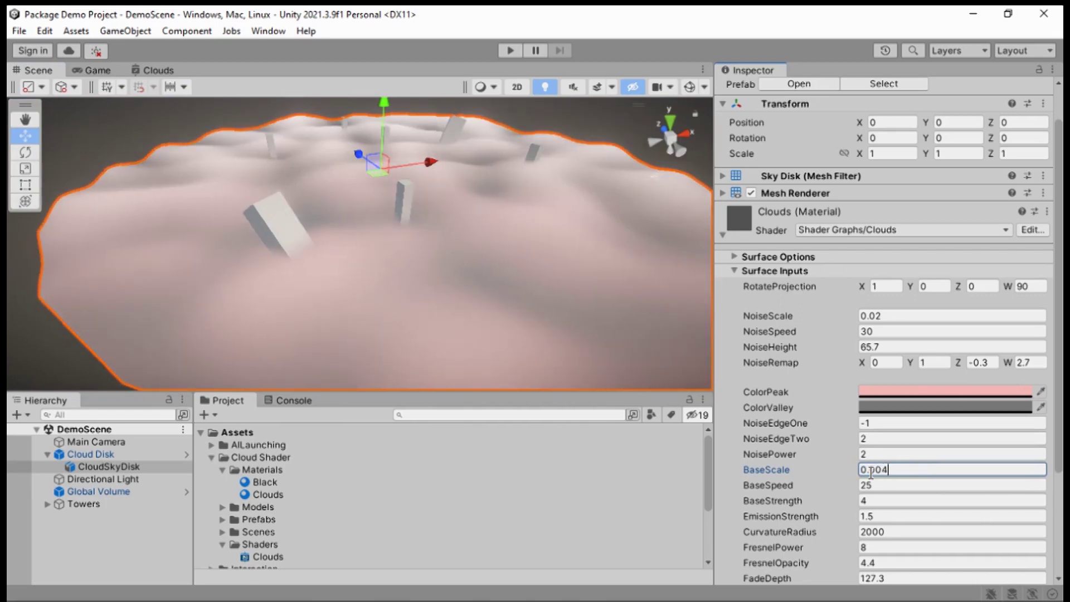
{"action": "key", "text": "BackSpace"}
{"action": "key", "text": "BackSpace"}
{"action": "type", "text": "2"}
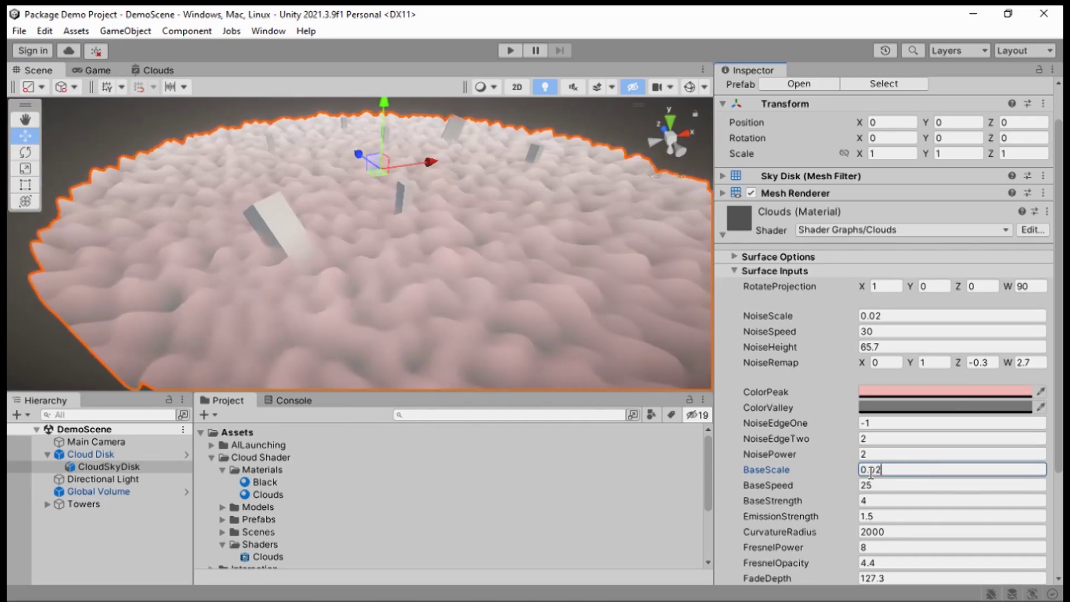
Step: Return BaseScale to 0.01 and check the clouds as a whole disk, near the horizon and around the tilted block
{"action": "key", "text": "BackSpace"}
{"action": "type", "text": "01"}
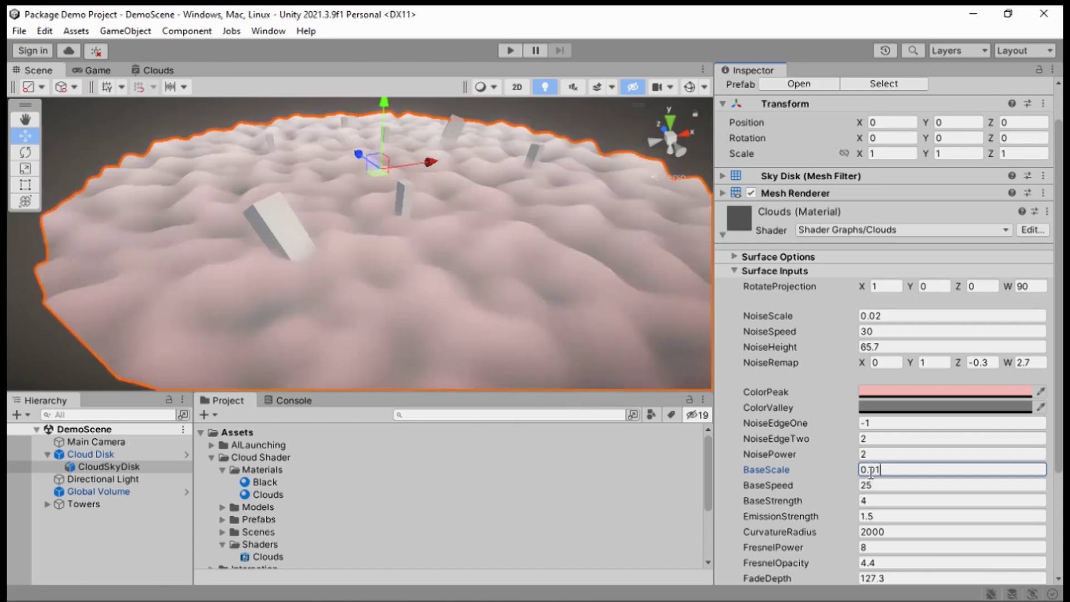
{"action": "scroll", "coordinate": [320, 266], "scroll_direction": "down", "scroll_amount": 5}
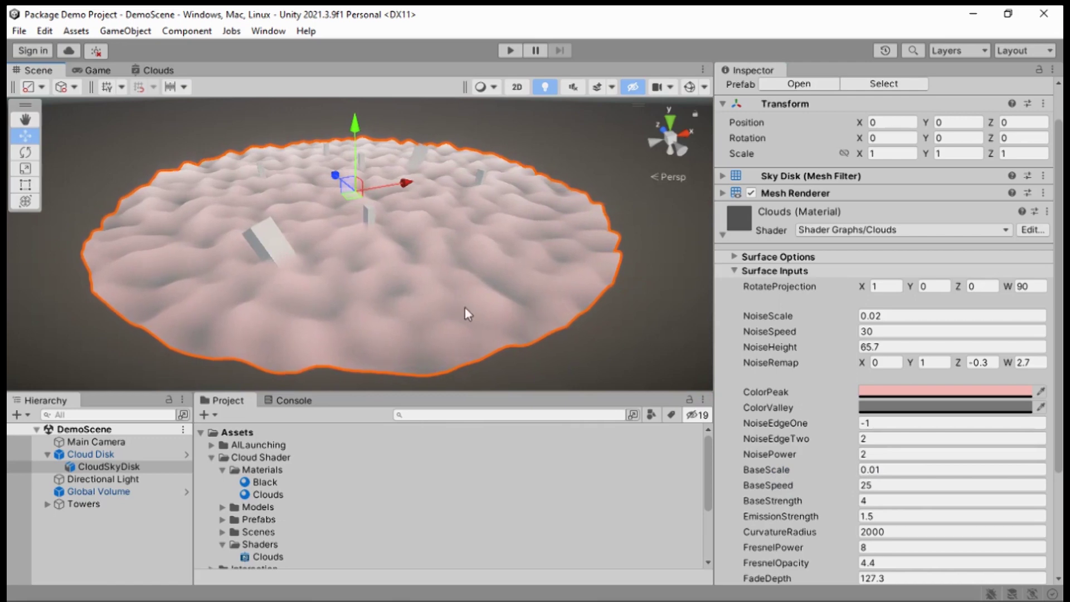
{"action": "scroll", "coordinate": [413, 292], "scroll_direction": "up", "scroll_amount": 5}
{"action": "right_click_drag", "start_coordinate": [403, 280], "coordinate": [466, 136]}
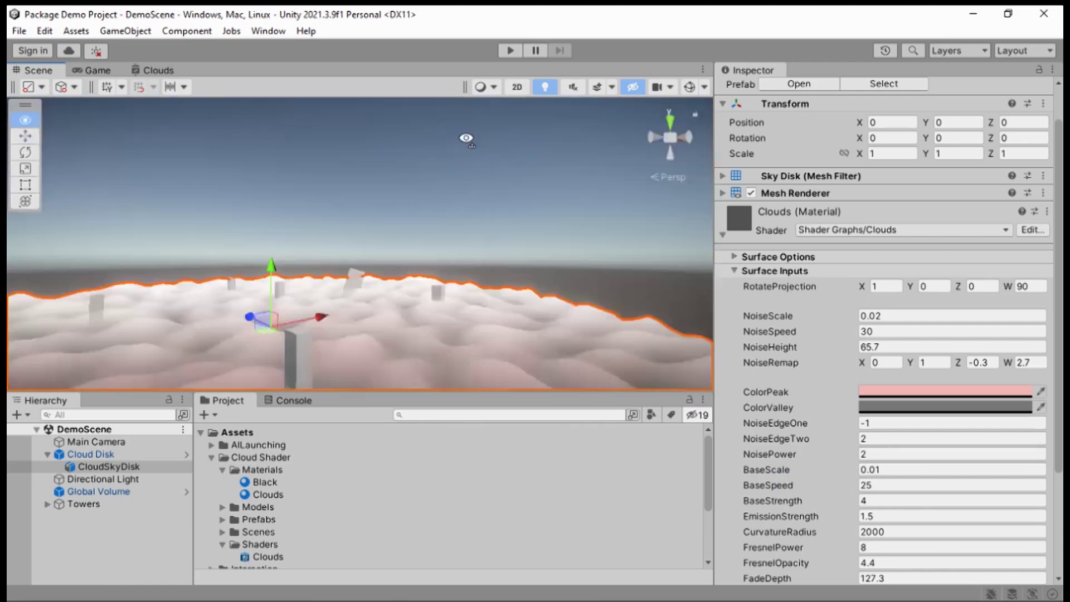
{"action": "middle_click_drag", "start_coordinate": [471, 195], "coordinate": [499, 159]}
{"action": "left_click_drag", "start_coordinate": [498, 160], "coordinate": [437, 233], "text": "alt"}
{"action": "left_click_drag", "start_coordinate": [421, 290], "coordinate": [384, 208], "text": "alt"}
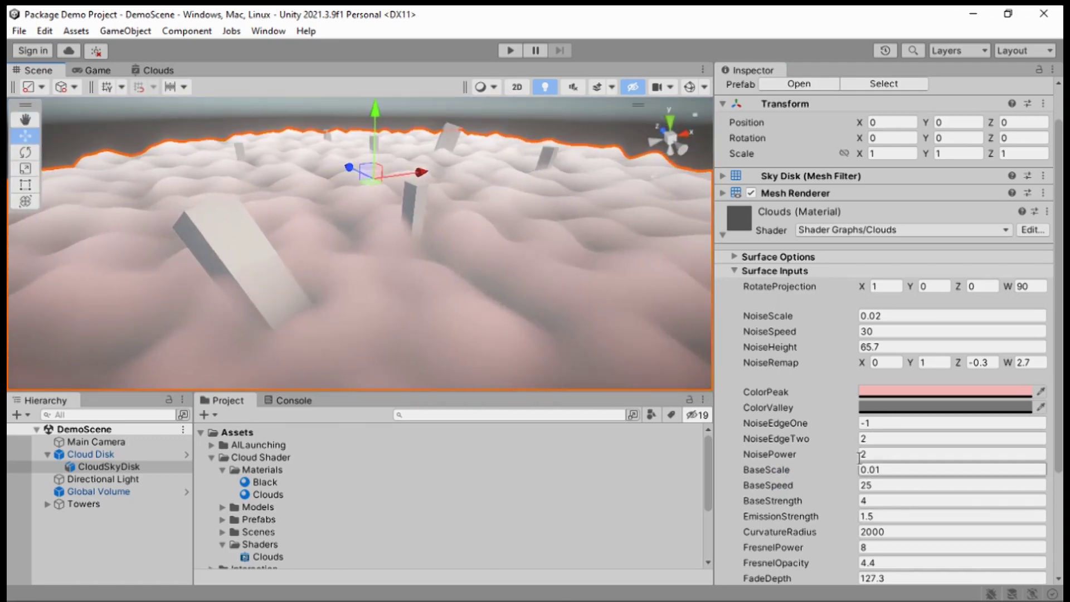
Step: Try BaseSpeed at 50, 100 and 10000 to compare how fast the clouds move
{"action": "left_click", "coordinate": [810, 485]}
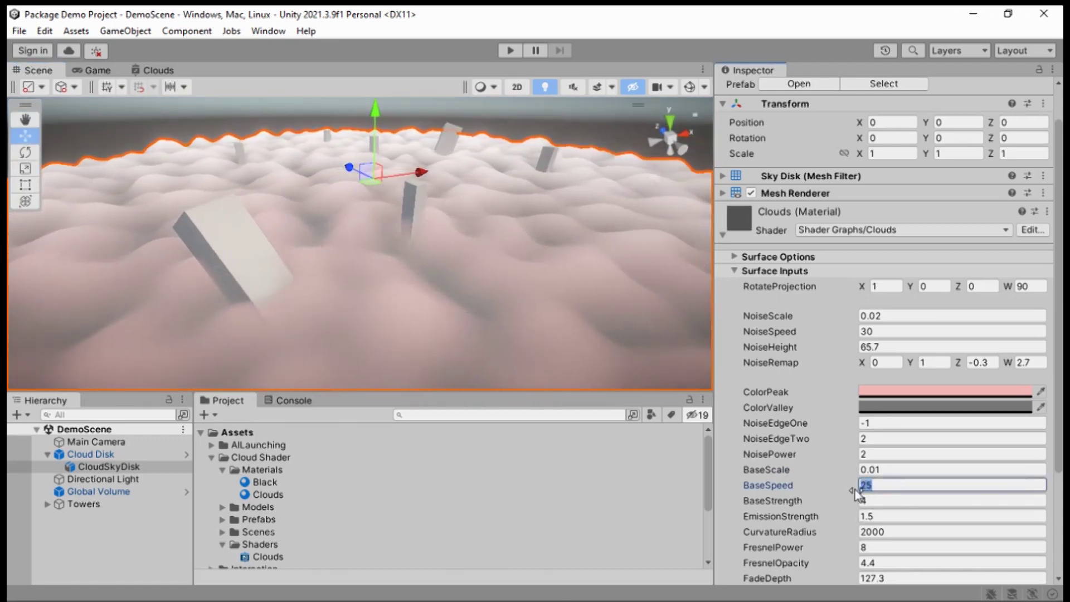
{"action": "type", "text": "50"}
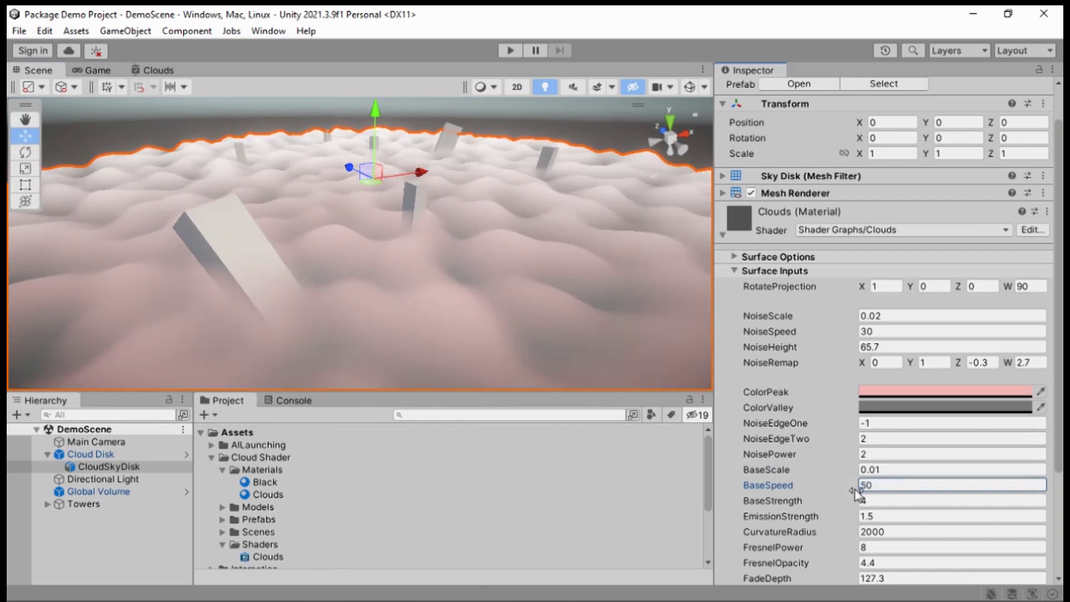
{"action": "left_click", "coordinate": [852, 483]}
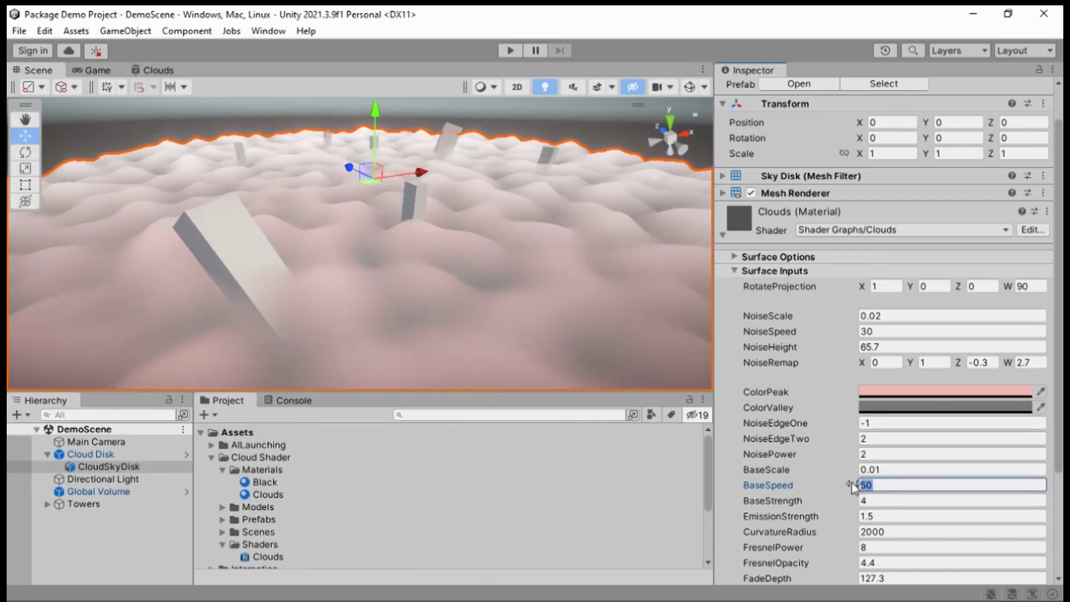
{"action": "type", "text": "100"}
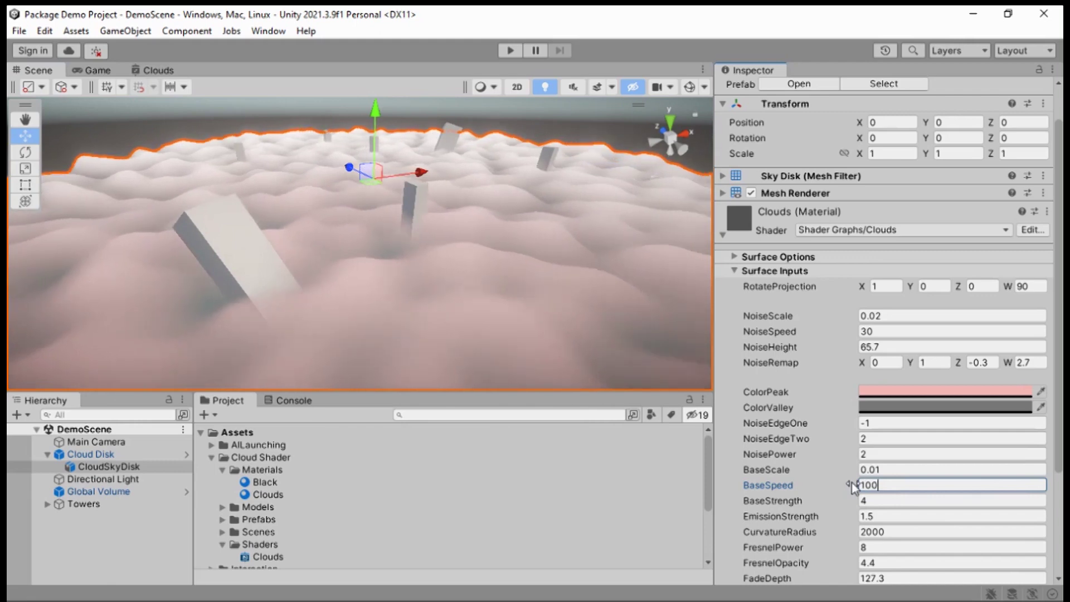
{"action": "type", "text": "00"}
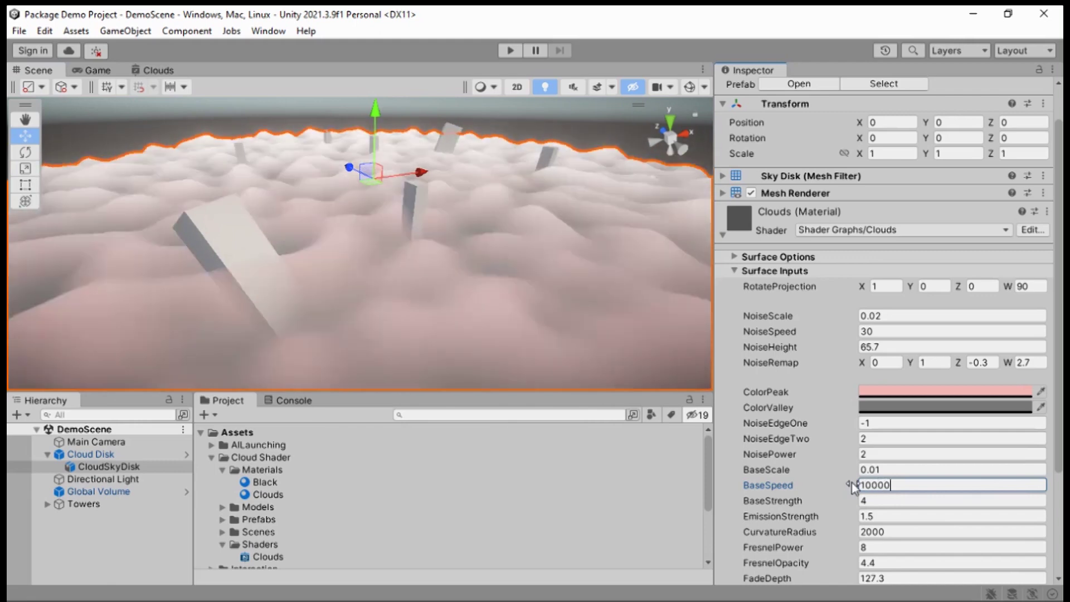
Step: Try BaseSpeed at 1, return it to 25, and view the clouds as a whole disk and up close
{"action": "key", "text": "BackSpace"}
{"action": "key", "text": "BackSpace"}
{"action": "key", "text": "BackSpace"}
{"action": "key", "text": "BackSpace"}
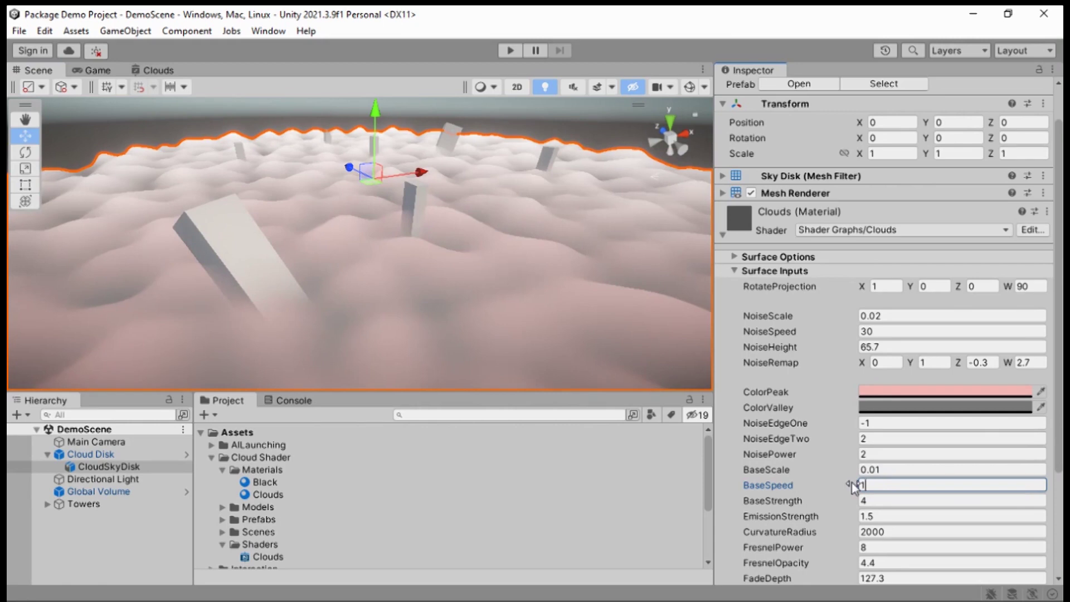
{"action": "scroll", "coordinate": [394, 250], "scroll_direction": "down", "scroll_amount": 3}
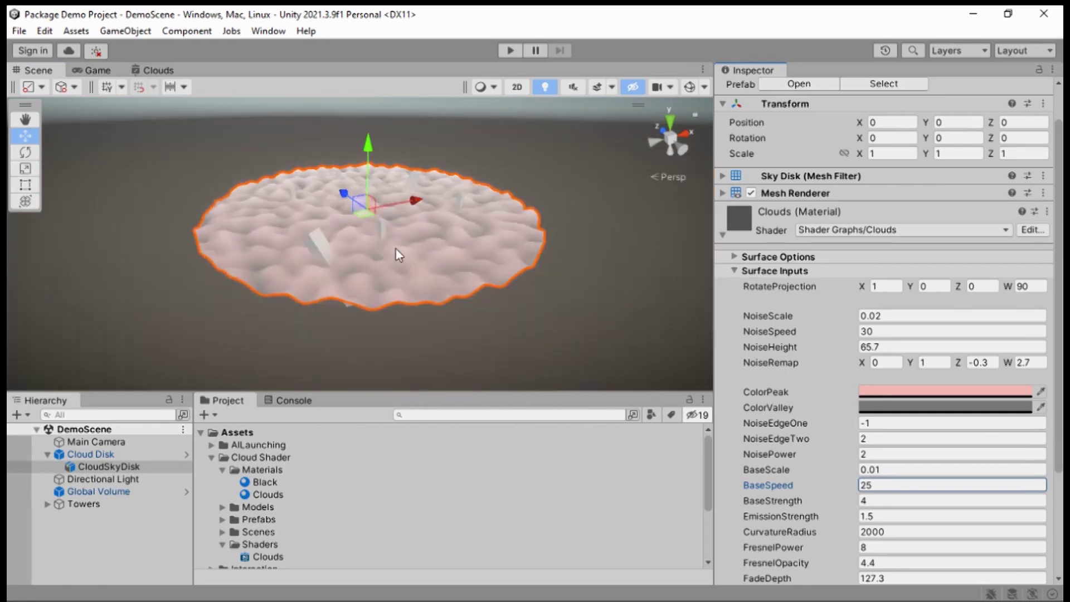
{"action": "scroll", "coordinate": [394, 249], "scroll_direction": "up", "scroll_amount": 5}
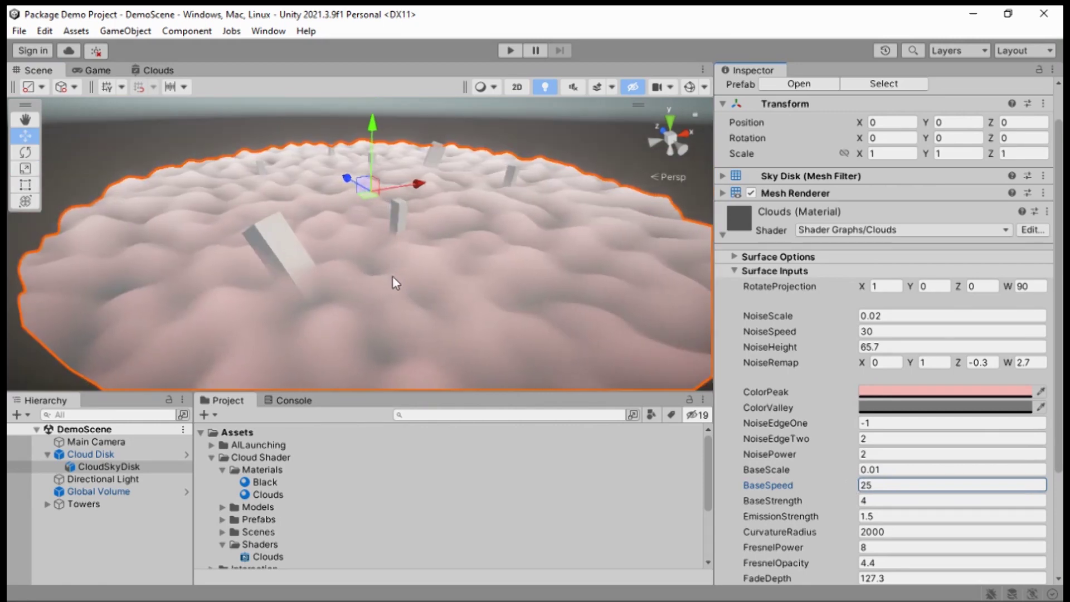
{"action": "scroll", "coordinate": [307, 328], "scroll_direction": "up", "scroll_amount": 2}
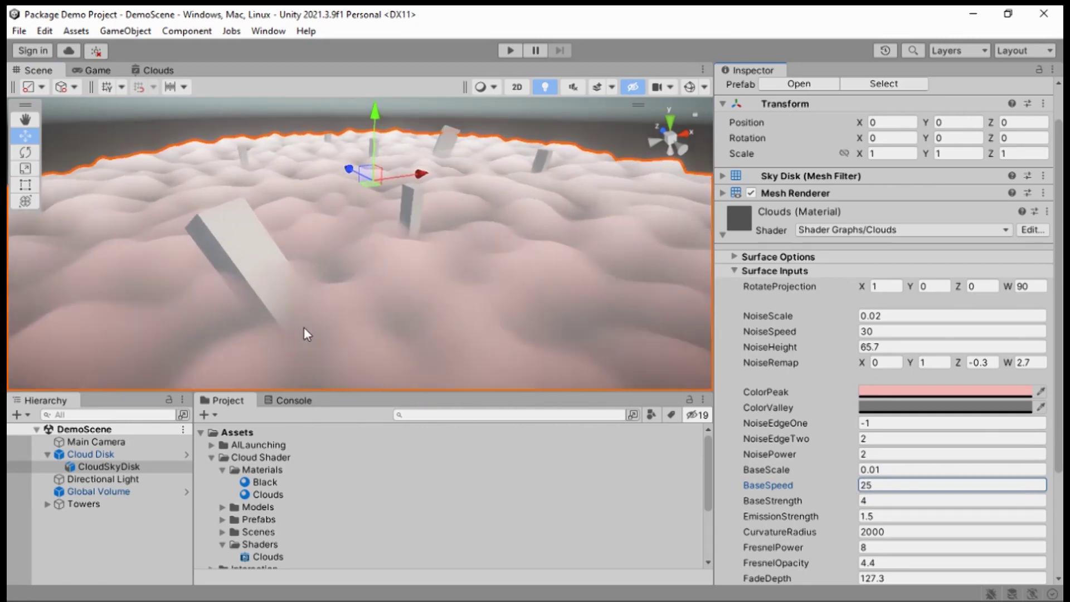
{"action": "scroll", "coordinate": [307, 333], "scroll_direction": "up", "scroll_amount": 2}
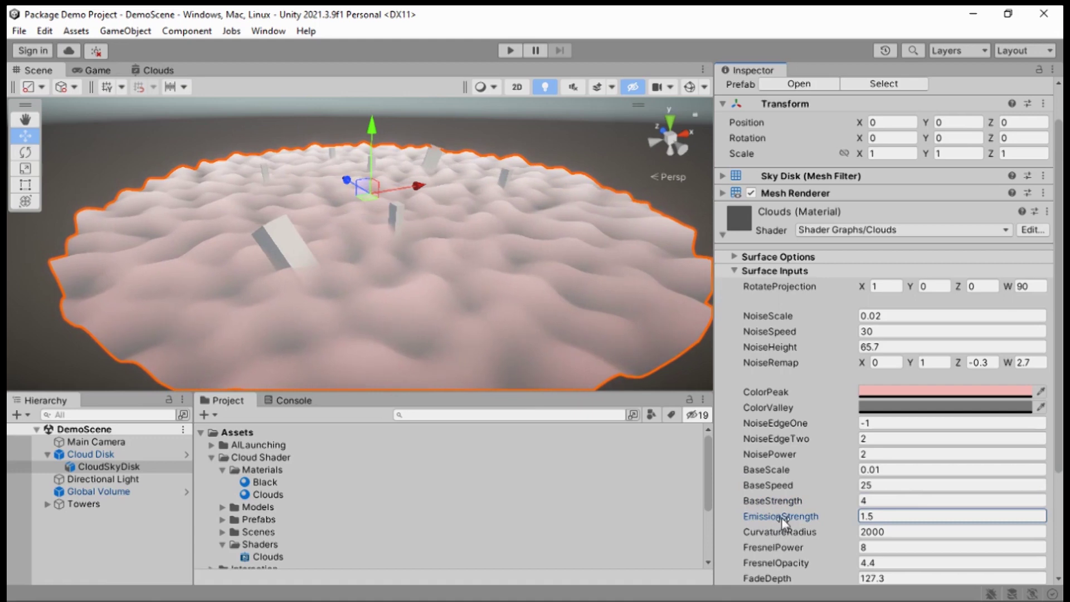
Step: Try EmissionStrength at 4.59 and 50.75, and view the glow of the deselected cloud disk from a distance
{"action": "left_click_drag", "start_coordinate": [804, 516], "coordinate": [861, 510]}
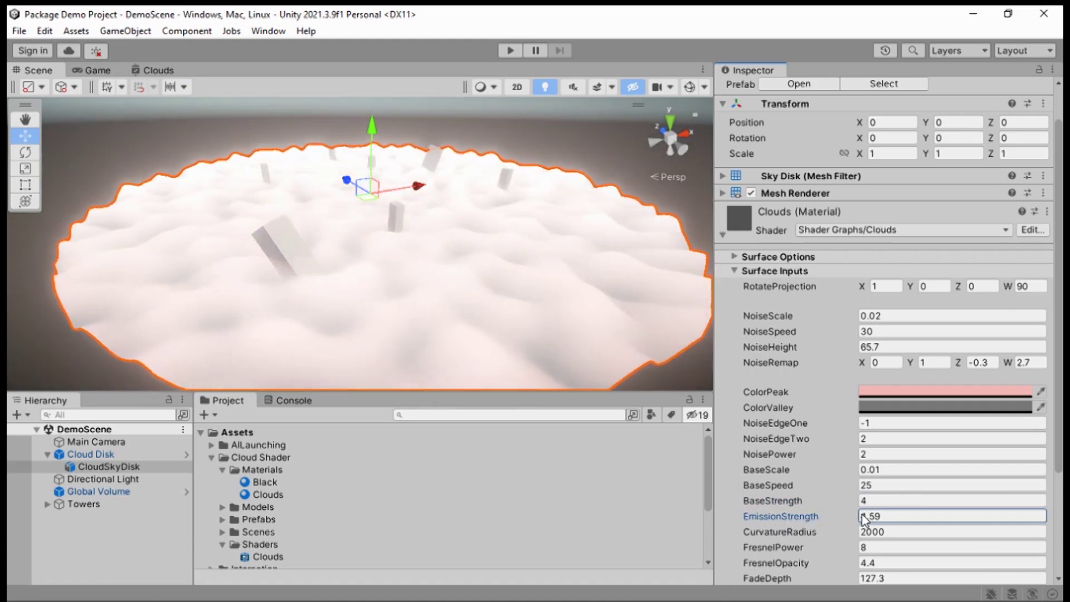
{"action": "left_click_drag", "start_coordinate": [857, 516], "coordinate": [792, 533]}
{"action": "scroll", "coordinate": [299, 231], "scroll_direction": "down", "scroll_amount": 10}
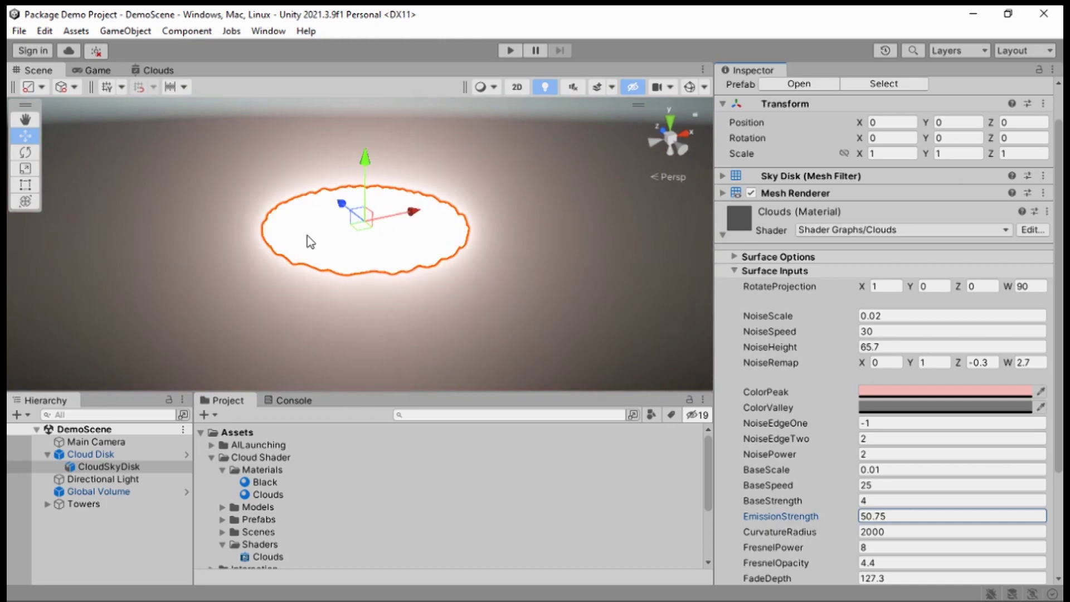
{"action": "left_click", "coordinate": [309, 241]}
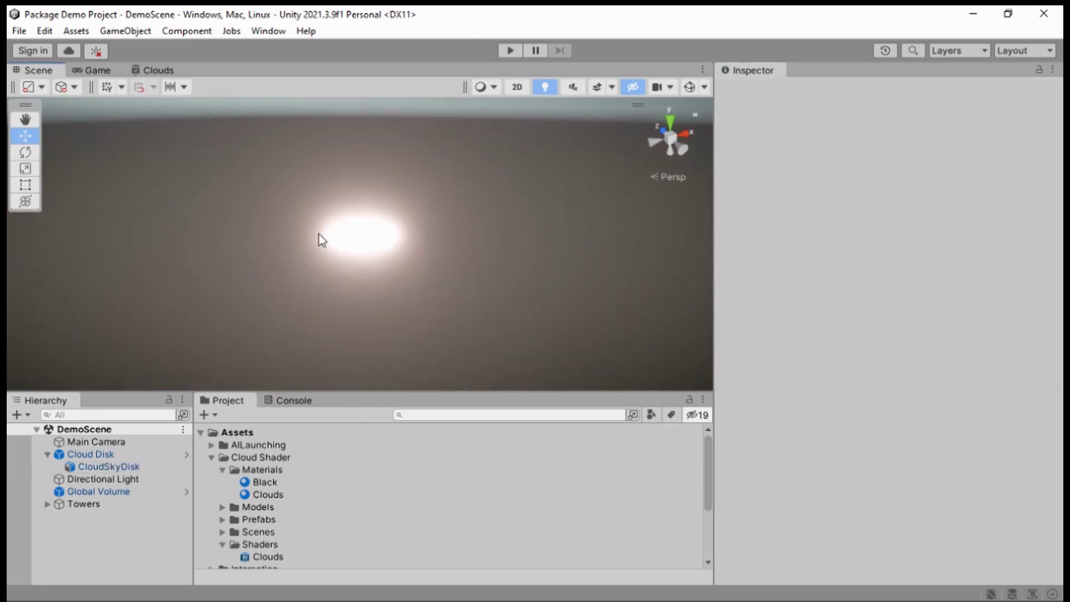
{"action": "scroll", "coordinate": [436, 333], "scroll_direction": "up", "scroll_amount": 2}
{"action": "middle_click_drag", "start_coordinate": [328, 316], "coordinate": [325, 276]}
{"action": "scroll", "coordinate": [328, 305], "scroll_direction": "up", "scroll_amount": 2}
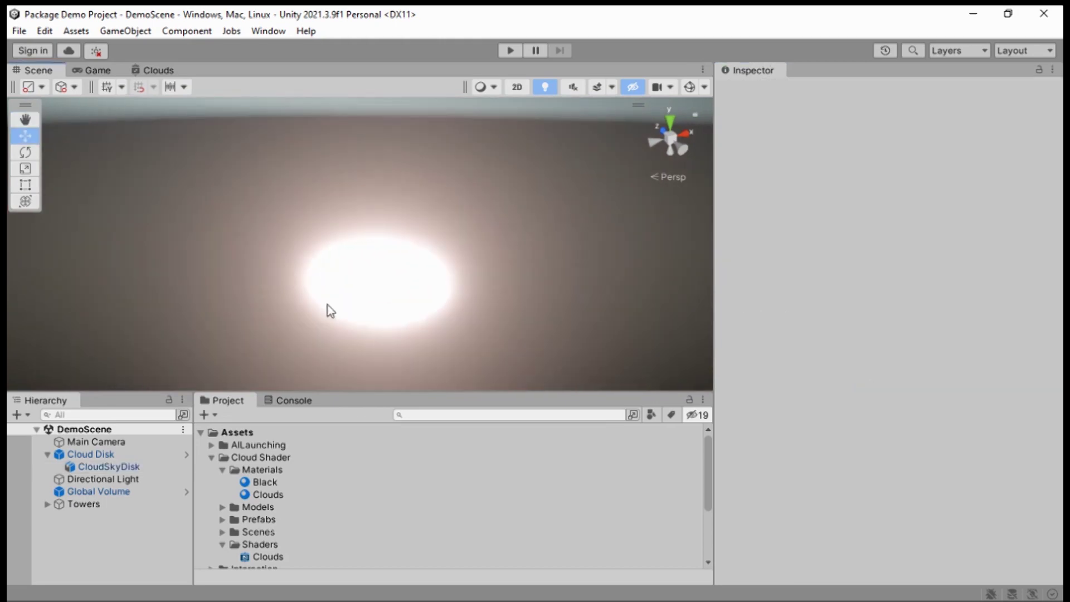
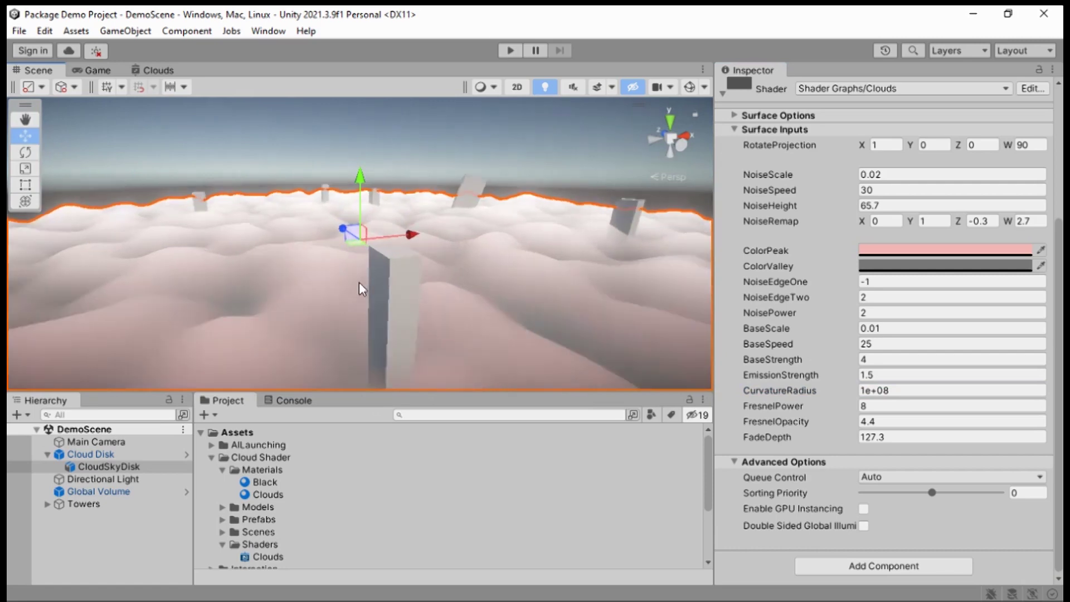
Step: Check the clouds along the horizon from different directions, and set CurvatureRadius to 2000
{"action": "middle_click_drag", "start_coordinate": [361, 313], "coordinate": [337, 334]}
{"action": "right_click_drag", "start_coordinate": [337, 334], "coordinate": [408, 217]}
{"action": "right_click_drag", "start_coordinate": [287, 287], "coordinate": [399, 315]}
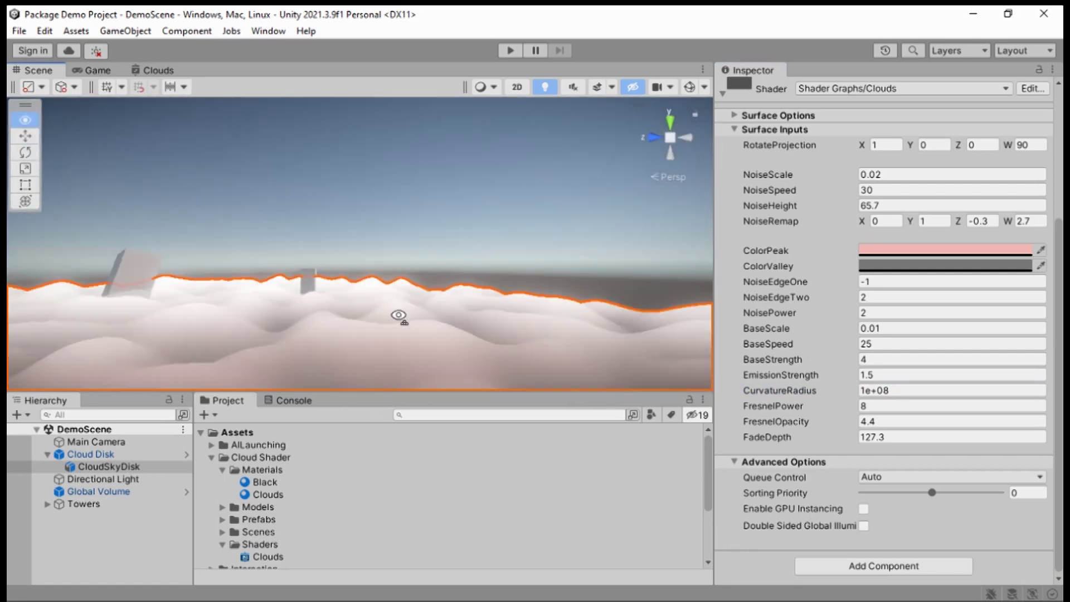
{"action": "right_click_drag", "start_coordinate": [526, 295], "coordinate": [306, 299]}
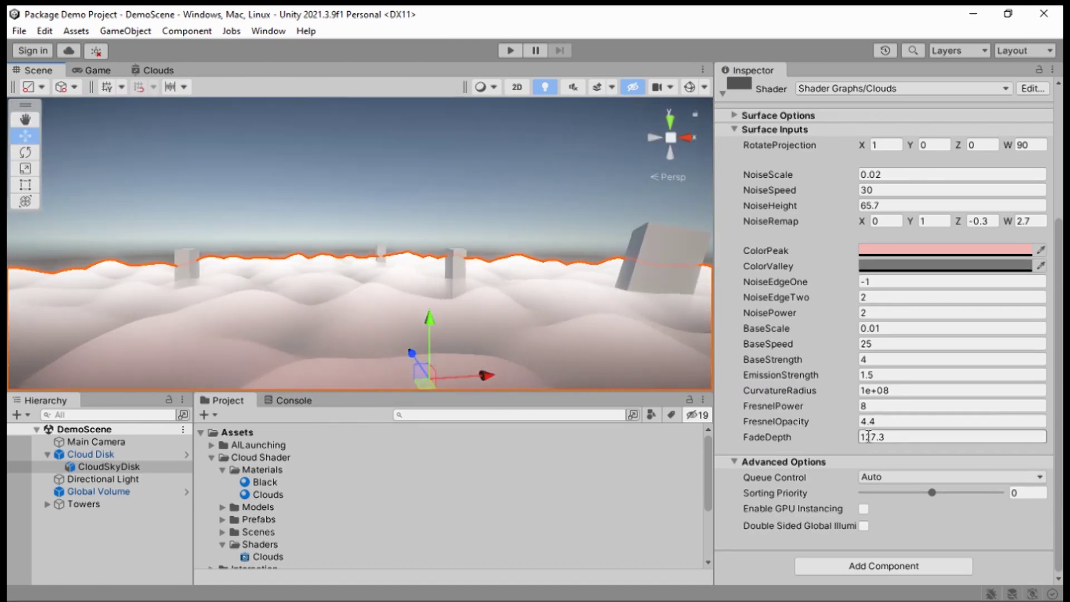
{"action": "left_click", "coordinate": [891, 393]}
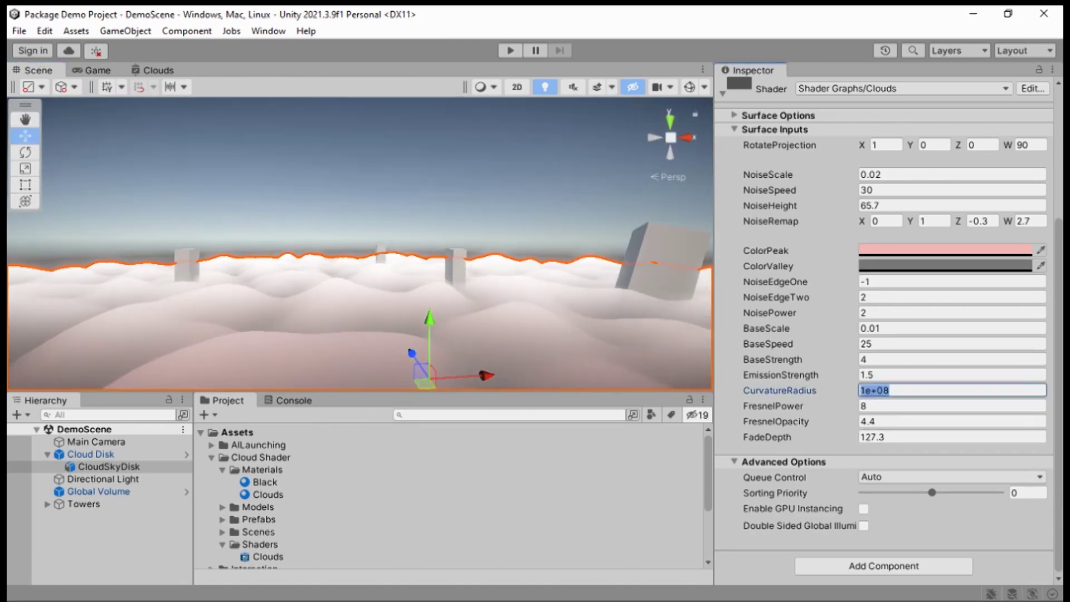
{"action": "type", "text": "2000"}
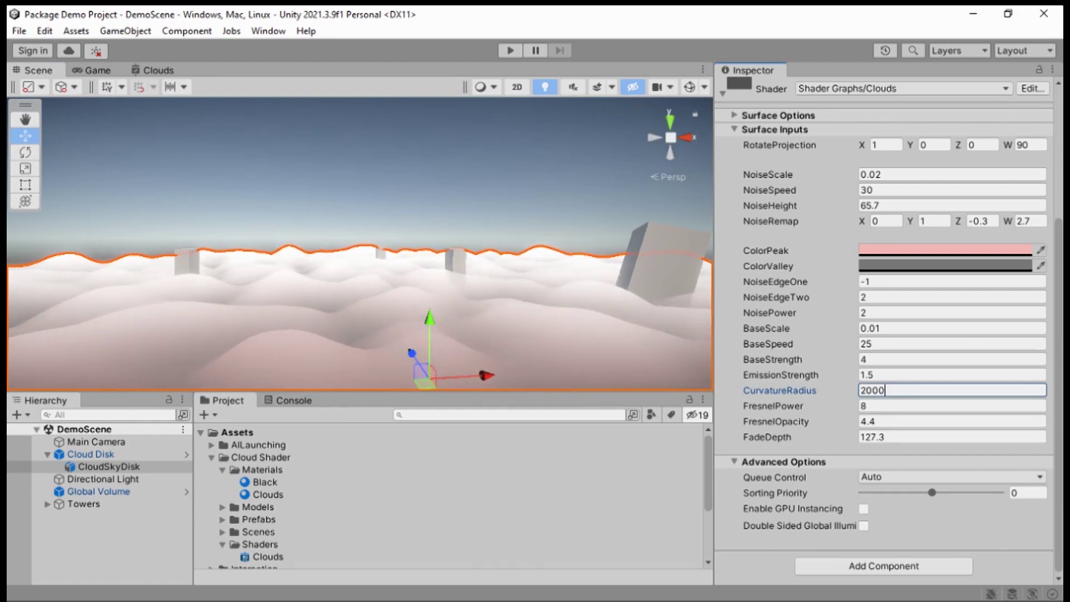
Step: Try CurvatureRadius at 1000 and view the curvature of the clouds from several angles
{"action": "key", "text": "Delete"}
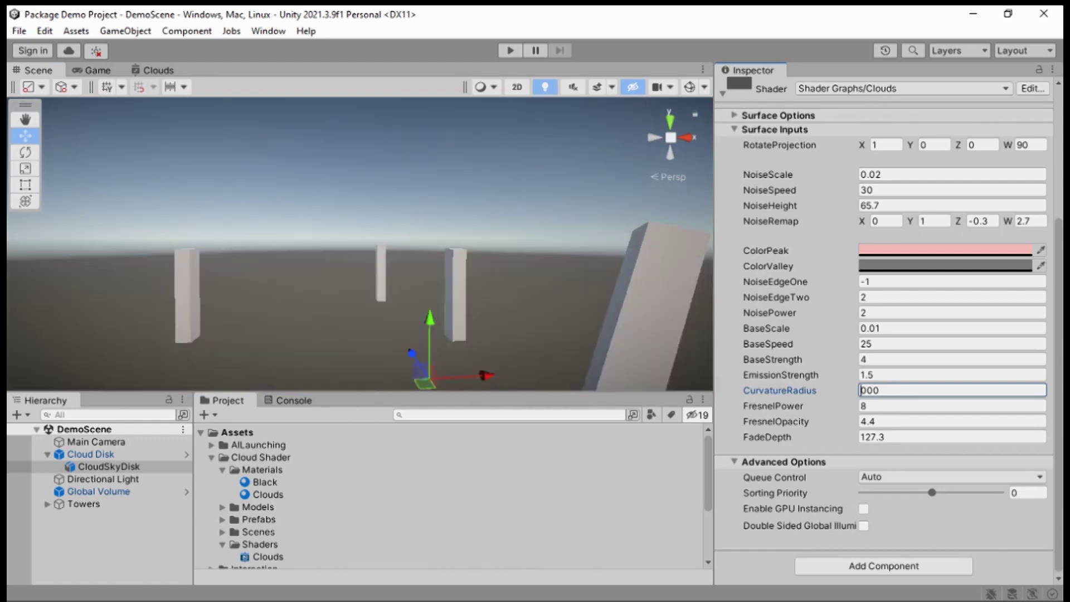
{"action": "type", "text": "1"}
{"action": "left_click_drag", "start_coordinate": [211, 306], "coordinate": [268, 217], "text": "alt"}
{"action": "middle_click_drag", "start_coordinate": [312, 223], "coordinate": [323, 304]}
{"action": "middle_click_drag", "start_coordinate": [357, 239], "coordinate": [387, 223]}
{"action": "middle_click_drag", "start_coordinate": [361, 378], "coordinate": [373, 262]}
{"action": "left_click_drag", "start_coordinate": [367, 363], "coordinate": [416, 210], "text": "alt"}
Step: Try CurvatureRadius at 5000 and 1500 to compare how the clouds curve toward the horizon
{"action": "left_click", "coordinate": [891, 390]}
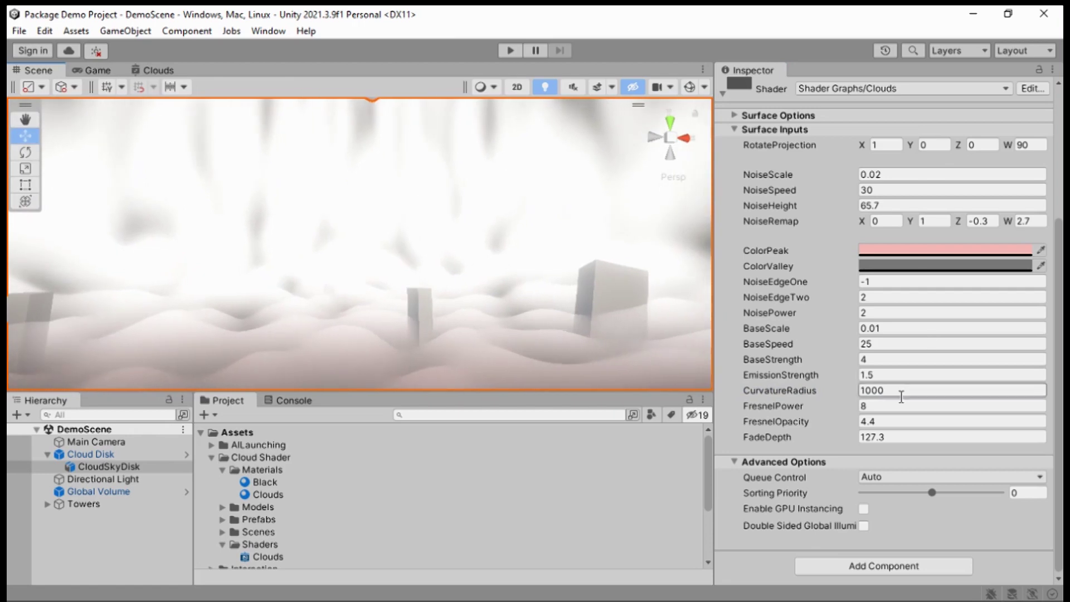
{"action": "key", "text": "Left"}
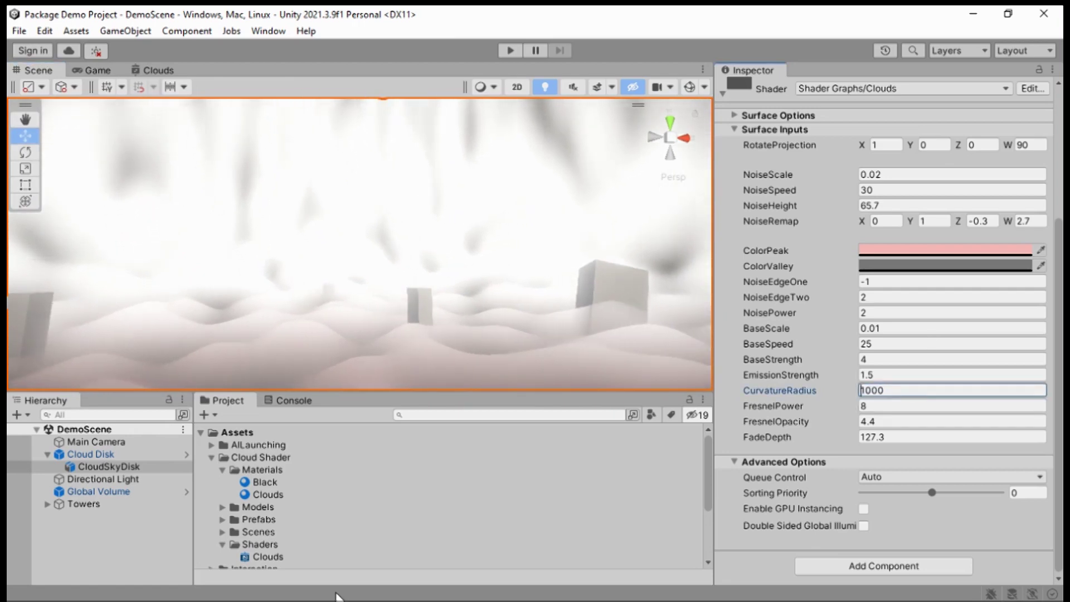
{"action": "key", "text": "Delete"}
{"action": "type", "text": "5"}
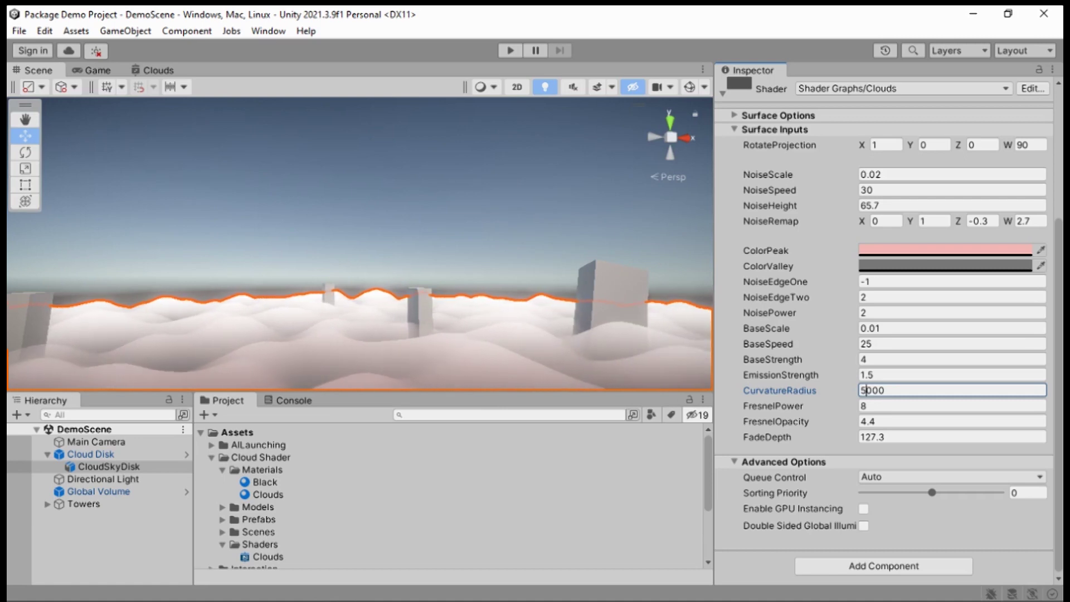
{"action": "key", "text": "BackSpace"}
{"action": "type", "text": "15"}
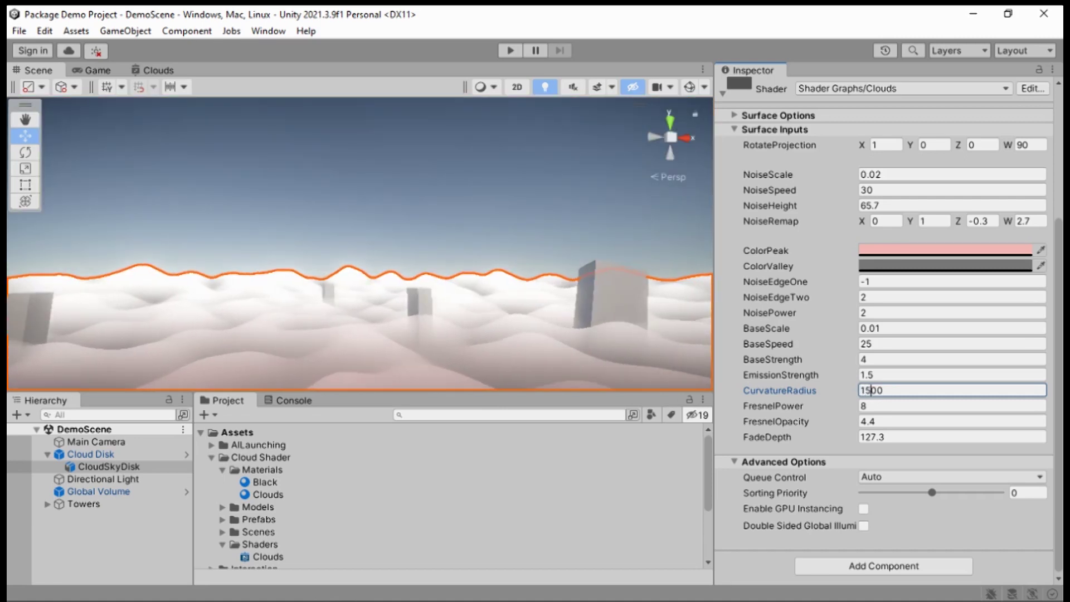
Step: Examine the clouds at CurvatureRadius 1500 from above, near the horizon and around the blocks, with the disk deselected
{"action": "scroll", "coordinate": [385, 267], "scroll_direction": "down", "scroll_amount": 3}
{"action": "mouse_move", "coordinate": [352, 313]}
{"action": "middle_mouse_down"}
{"action": "mouse_move", "coordinate": [368, 277]}
{"action": "mouse_move", "coordinate": [344, 306]}
{"action": "middle_mouse_up"}
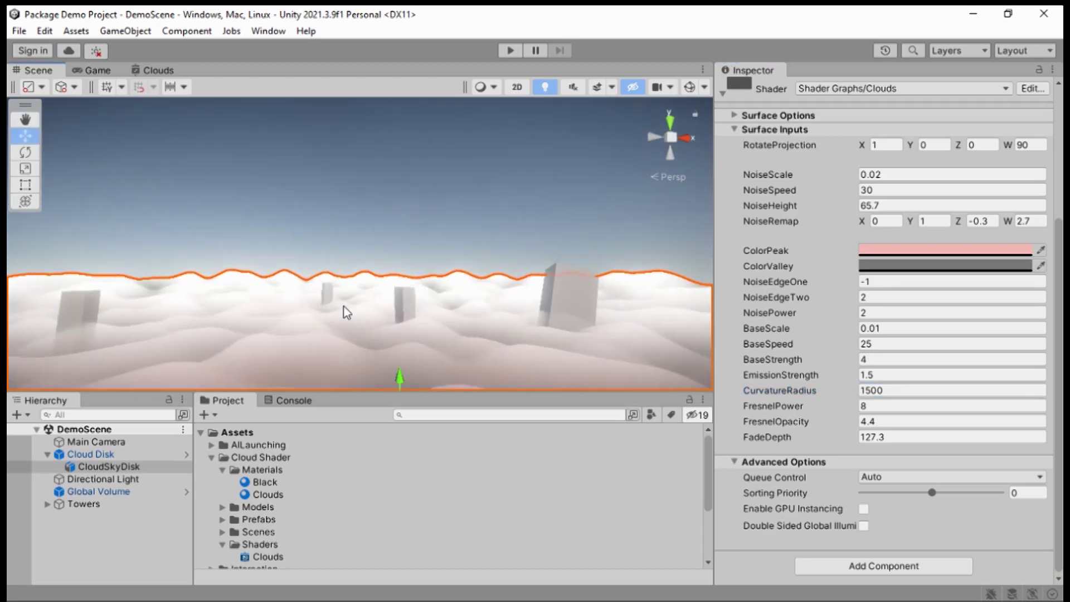
{"action": "right_click_drag", "start_coordinate": [375, 204], "coordinate": [382, 306]}
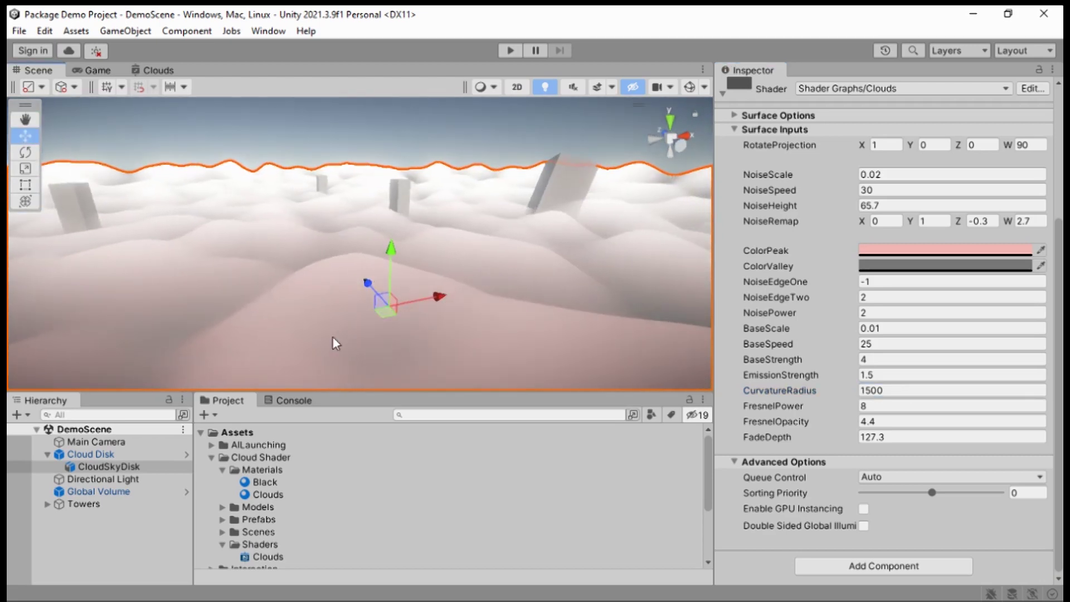
{"action": "left_click_drag", "start_coordinate": [336, 334], "coordinate": [367, 172], "text": "alt"}
{"action": "left_click", "coordinate": [372, 159]}
{"action": "scroll", "coordinate": [363, 284], "scroll_direction": "up", "scroll_amount": 4}
{"action": "middle_click_drag", "start_coordinate": [360, 288], "coordinate": [366, 282]}
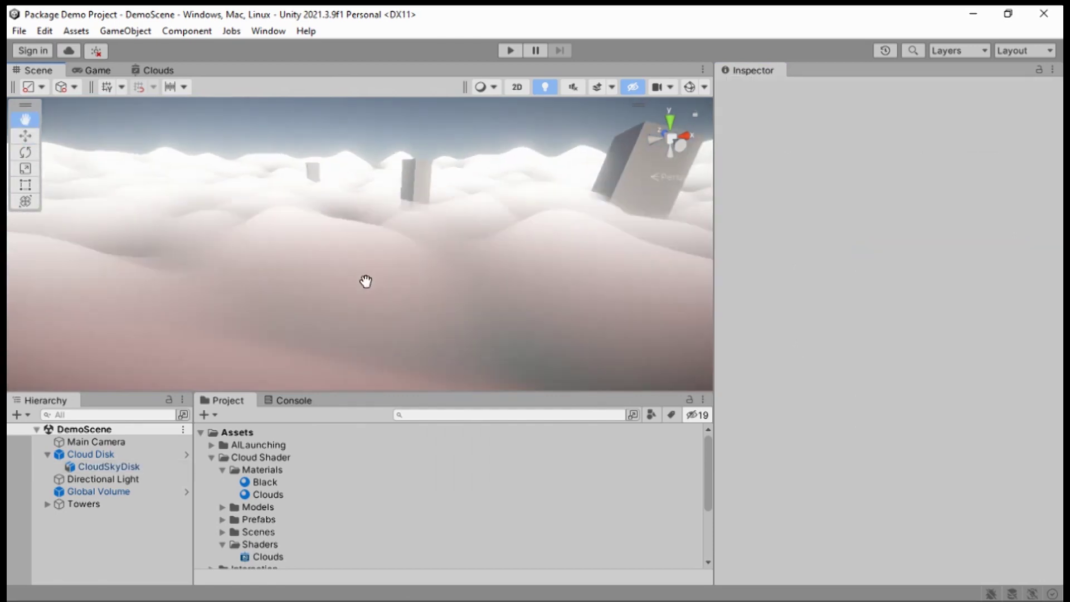
{"action": "left_click_drag", "start_coordinate": [363, 246], "coordinate": [276, 270], "text": "alt"}
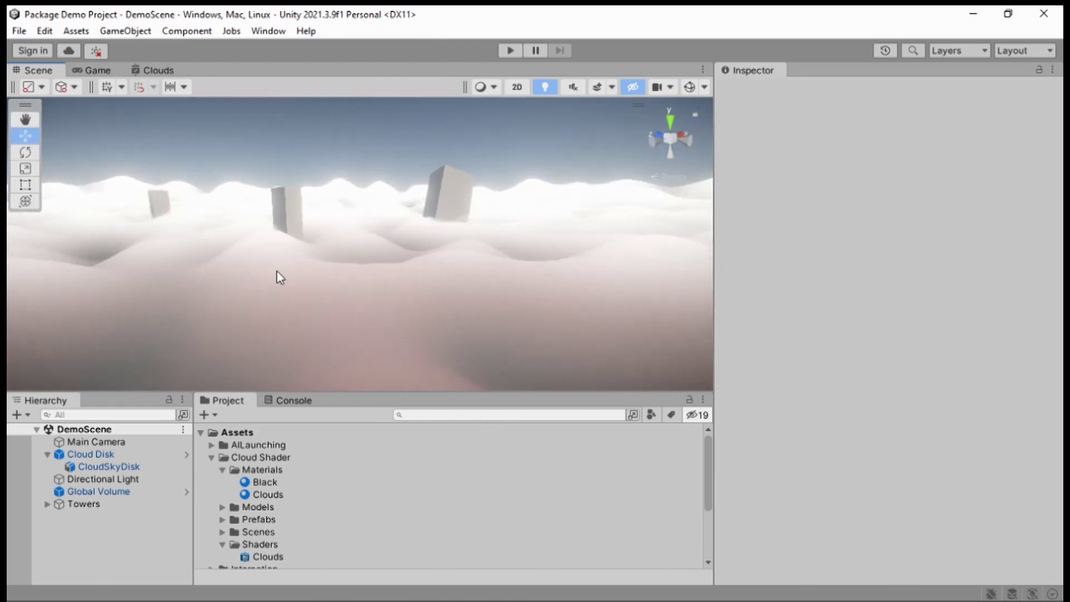
Step: Reselect CloudSkyDisk, return its CurvatureRadius to 2000, and view the clouds from above and as a whole disk
{"action": "left_click", "coordinate": [134, 454]}
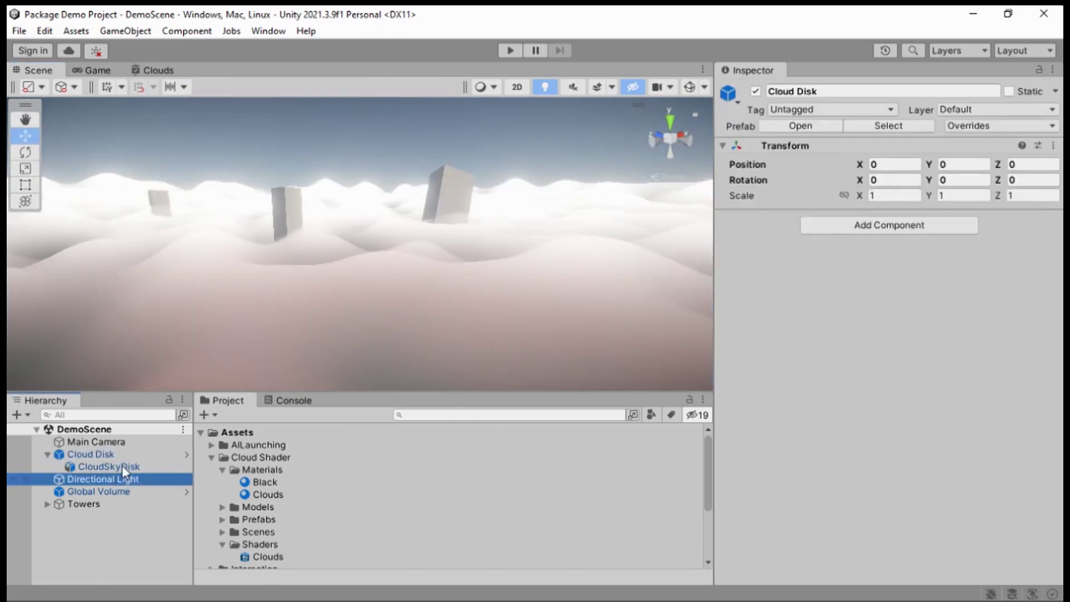
{"action": "left_click", "coordinate": [123, 466]}
{"action": "scroll", "coordinate": [825, 460], "scroll_direction": "down", "scroll_amount": 5}
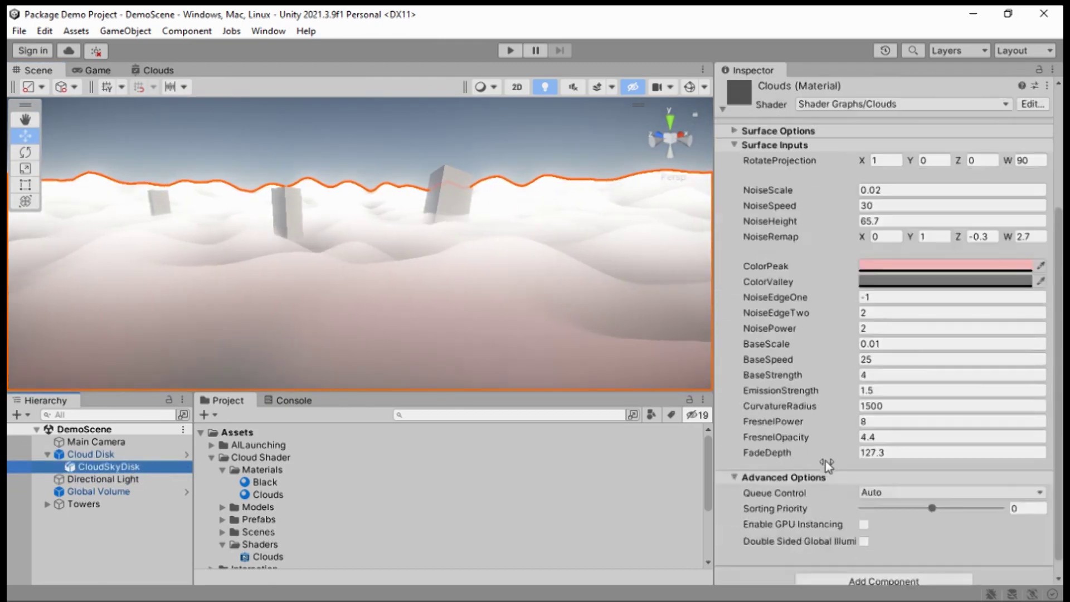
{"action": "left_click", "coordinate": [901, 407]}
{"action": "type", "text": "2000"}
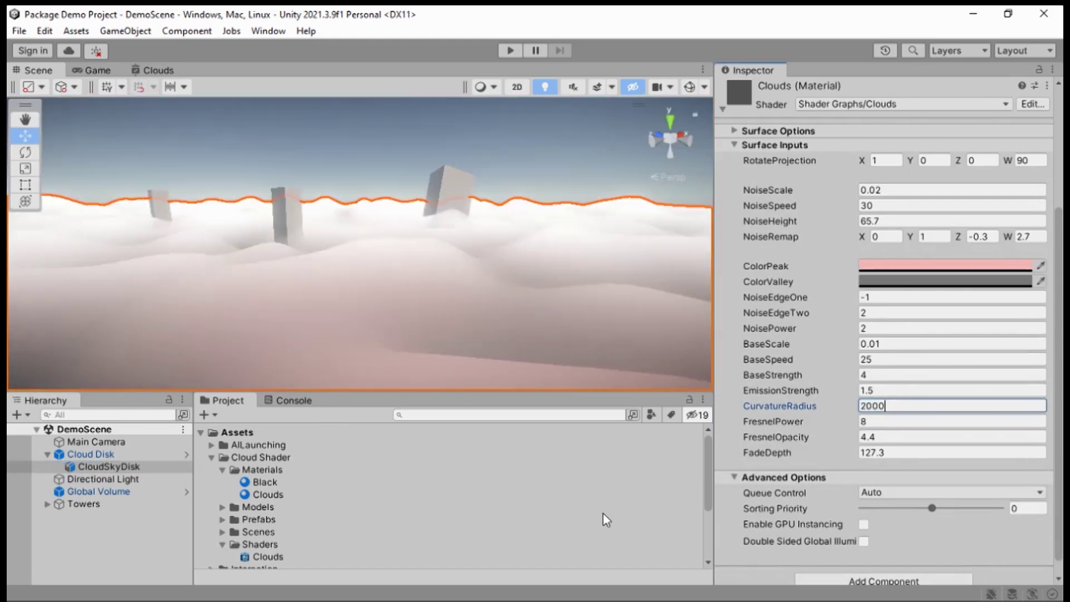
{"action": "middle_click_drag", "start_coordinate": [460, 223], "coordinate": [453, 339]}
{"action": "left_click", "coordinate": [454, 191]}
{"action": "left_click_drag", "start_coordinate": [486, 235], "coordinate": [319, 283], "text": "alt"}
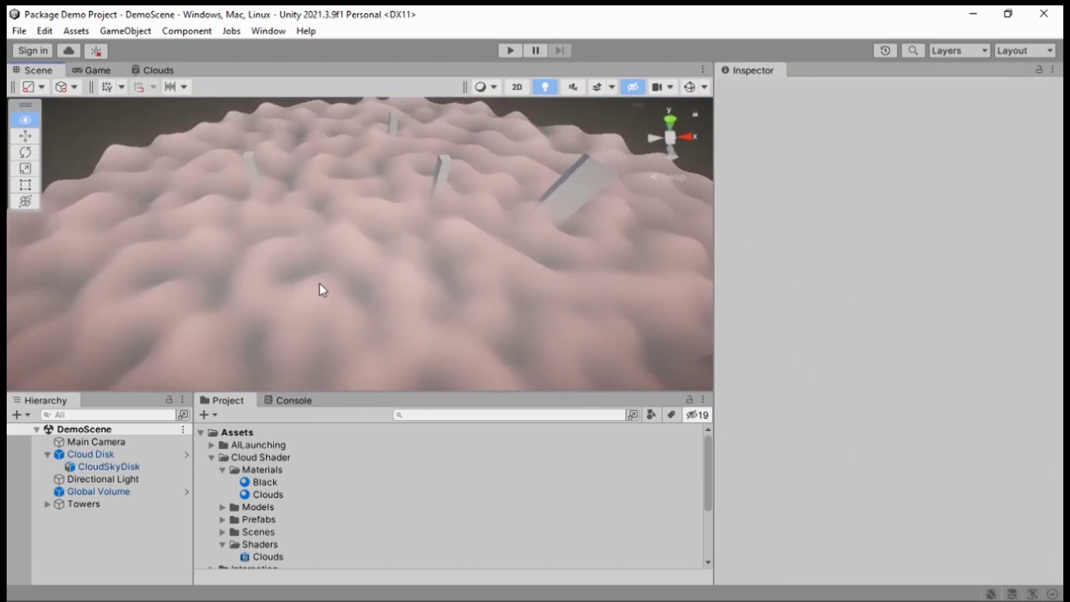
{"action": "scroll", "coordinate": [392, 267], "scroll_direction": "down", "scroll_amount": 6}
{"action": "middle_click_drag", "start_coordinate": [391, 271], "coordinate": [390, 234]}
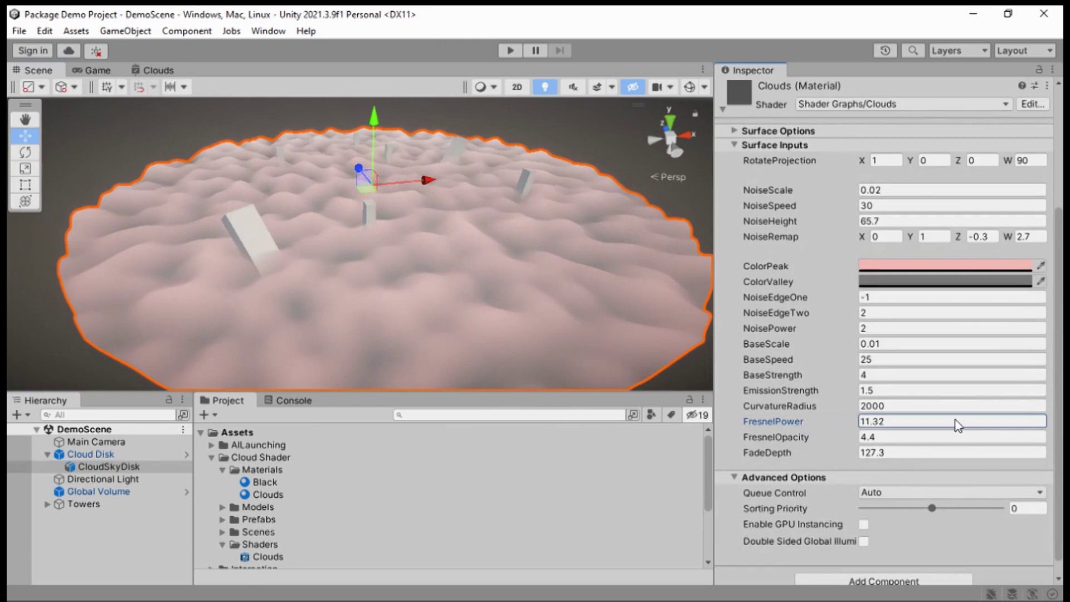
Step: Try different FresnelPower values on the cloud disk and return FresnelPower to 8
{"action": "left_click_drag", "start_coordinate": [955, 420], "coordinate": [722, 465]}
{"action": "type", "text": "8"}
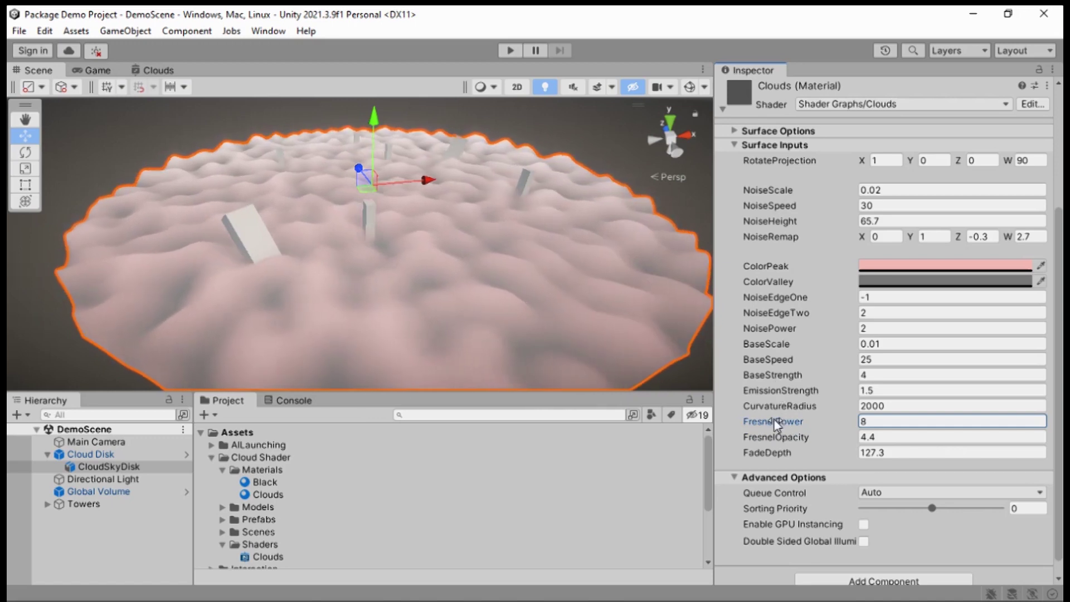
{"action": "left_click_drag", "start_coordinate": [773, 419], "coordinate": [908, 405]}
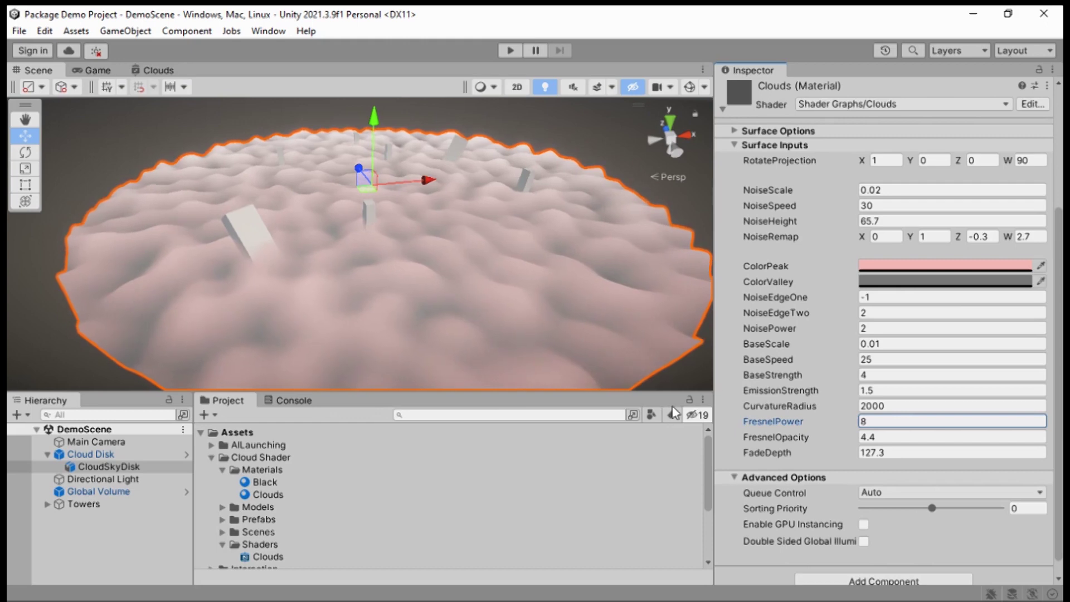
Step: Try different FresnelPower and FresnelOpacity values on the Clouds material, returning them to 8 and 4.4
{"action": "left_click_drag", "start_coordinate": [787, 422], "coordinate": [28, 442]}
{"action": "key", "text": "ctrl+z"}
{"action": "left_click_drag", "start_coordinate": [878, 446], "coordinate": [452, 480]}
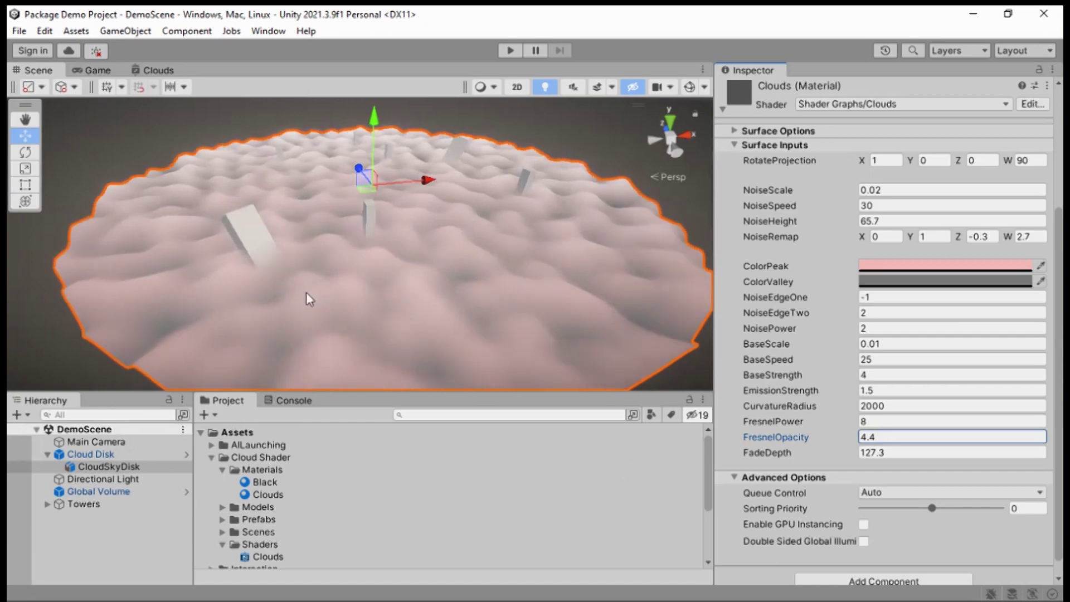
Step: Examine up close where the large tilted block meets the cloud surface
{"action": "scroll", "coordinate": [293, 285], "scroll_direction": "up", "scroll_amount": 6}
{"action": "scroll", "coordinate": [292, 284], "scroll_direction": "down", "scroll_amount": 3}
{"action": "middle_click_drag", "start_coordinate": [232, 277], "coordinate": [312, 271]}
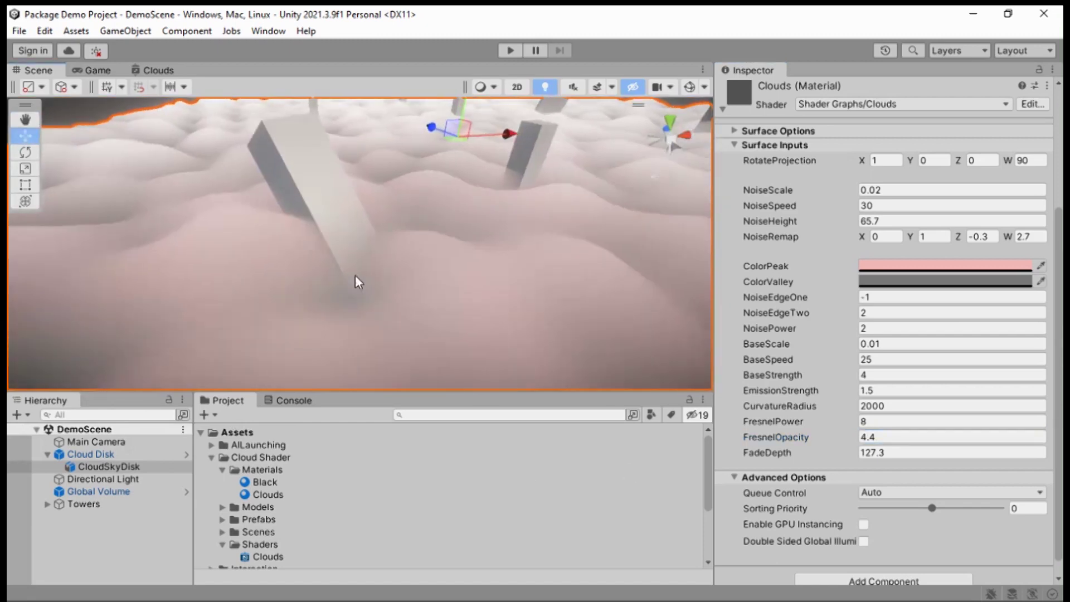
{"action": "scroll", "coordinate": [355, 282], "scroll_direction": "up", "scroll_amount": 4}
{"action": "right_click_drag", "start_coordinate": [255, 309], "coordinate": [388, 273]}
{"action": "right_click_drag", "start_coordinate": [290, 303], "coordinate": [348, 289]}
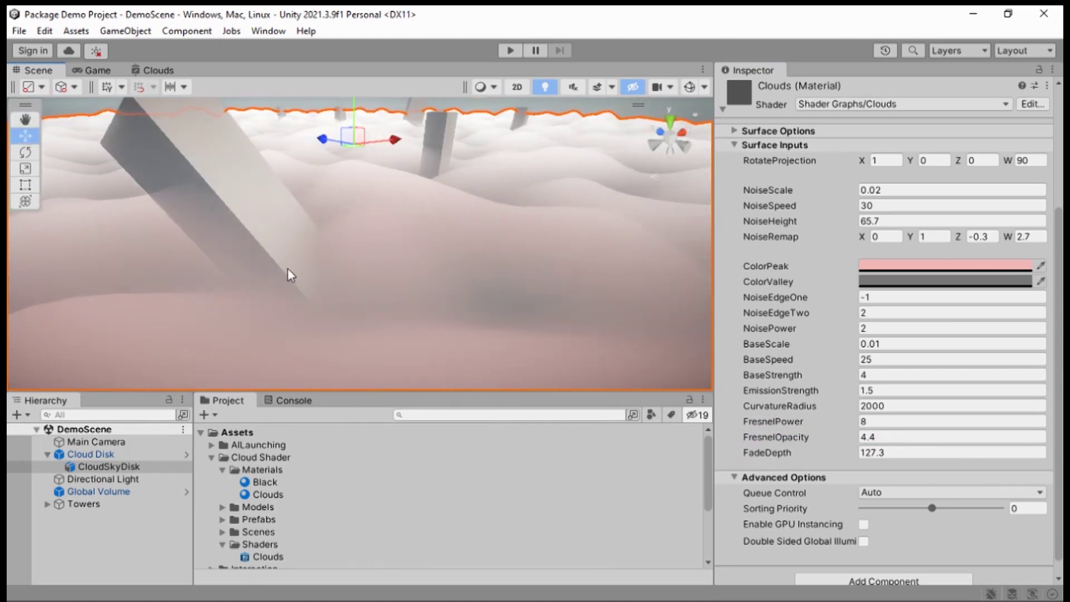
{"action": "right_click_drag", "start_coordinate": [476, 196], "coordinate": [442, 230]}
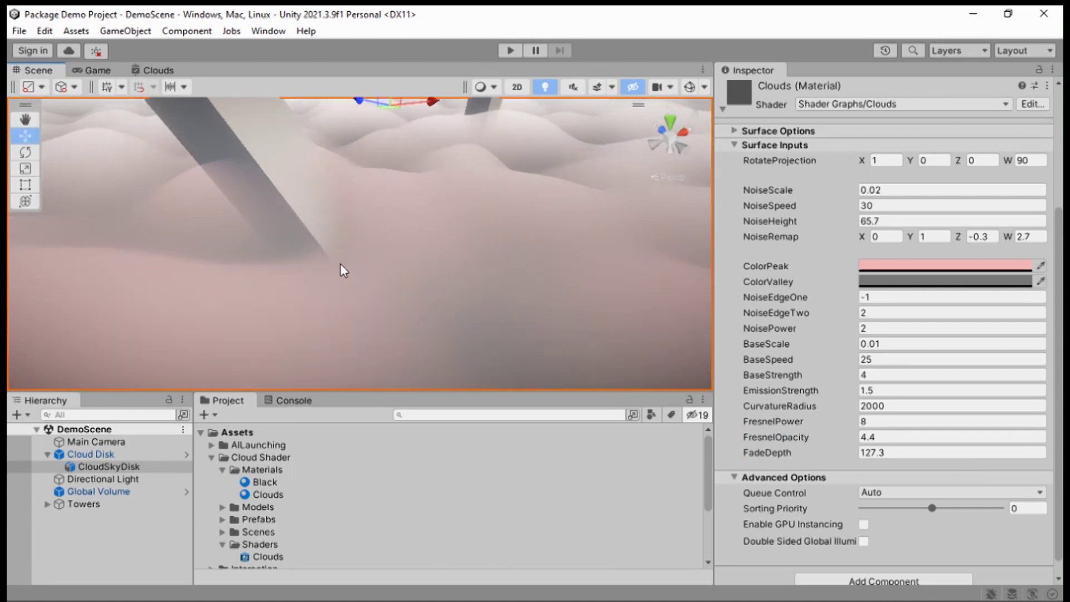
Step: Raise the Clouds material's FadeDepth to 299.5 and view how the blocks fade into the clouds
{"action": "left_click_drag", "start_coordinate": [781, 454], "coordinate": [912, 453]}
{"action": "mouse_move", "coordinate": [187, 472]}
{"action": "left_mouse_down"}
{"action": "mouse_move", "coordinate": [663, 378]}
{"action": "mouse_move", "coordinate": [430, 295]}
{"action": "left_mouse_up"}
{"action": "middle_click_drag", "start_coordinate": [430, 296], "coordinate": [434, 333]}
{"action": "right_click_drag", "start_coordinate": [434, 332], "coordinate": [494, 301]}
{"action": "right_click_drag", "start_coordinate": [521, 235], "coordinate": [502, 270]}
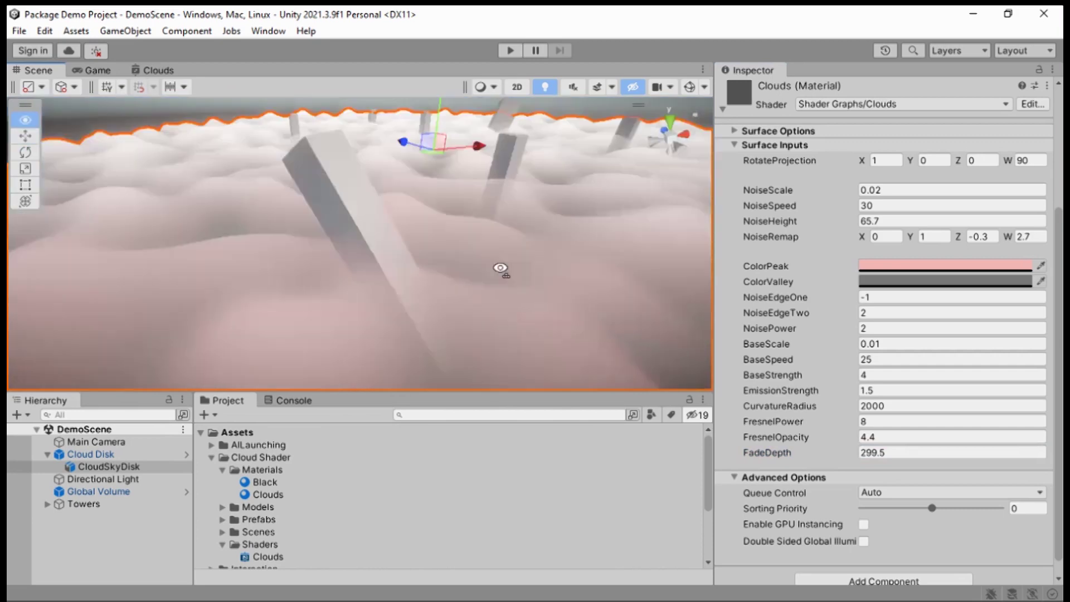
Step: Set FadeDepth to 0 to compare the block edges, try higher values, and return it to 127.3
{"action": "left_click", "coordinate": [907, 453]}
{"action": "type", "text": "0"}
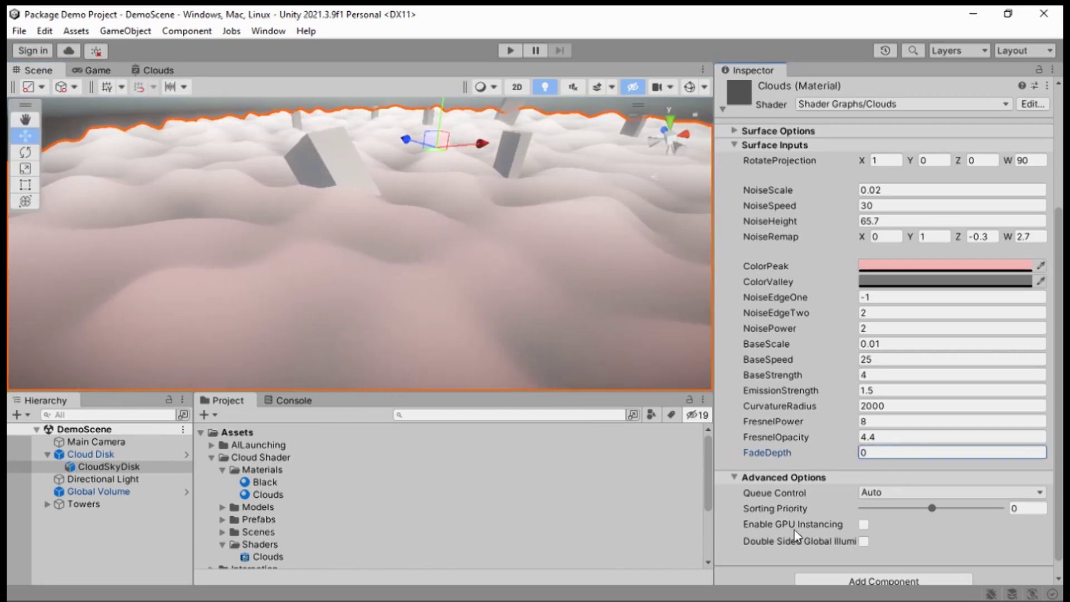
{"action": "key", "text": "Return"}
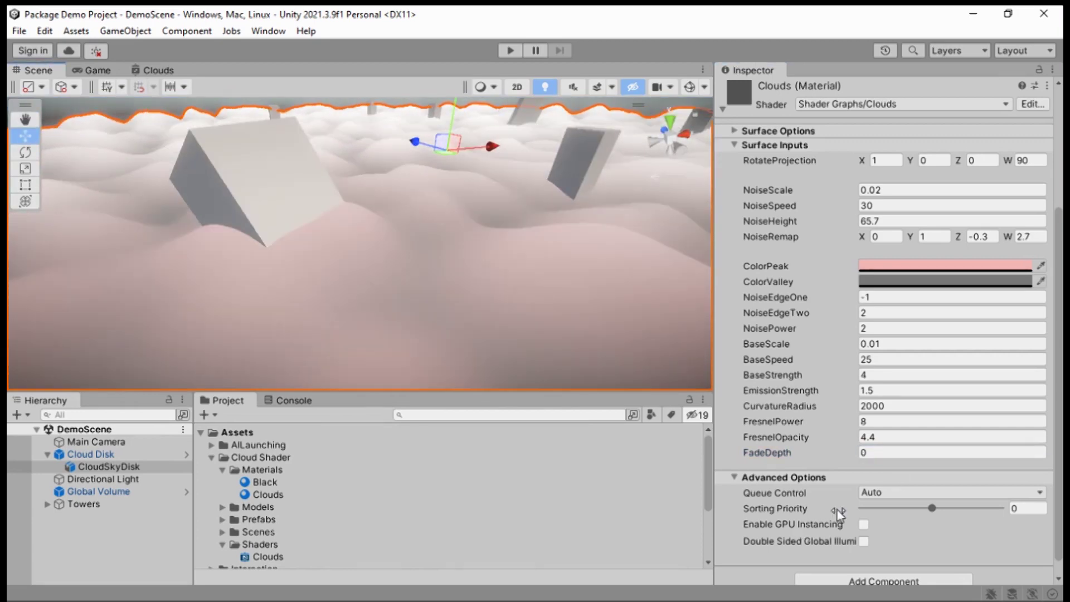
{"action": "left_click", "coordinate": [884, 453]}
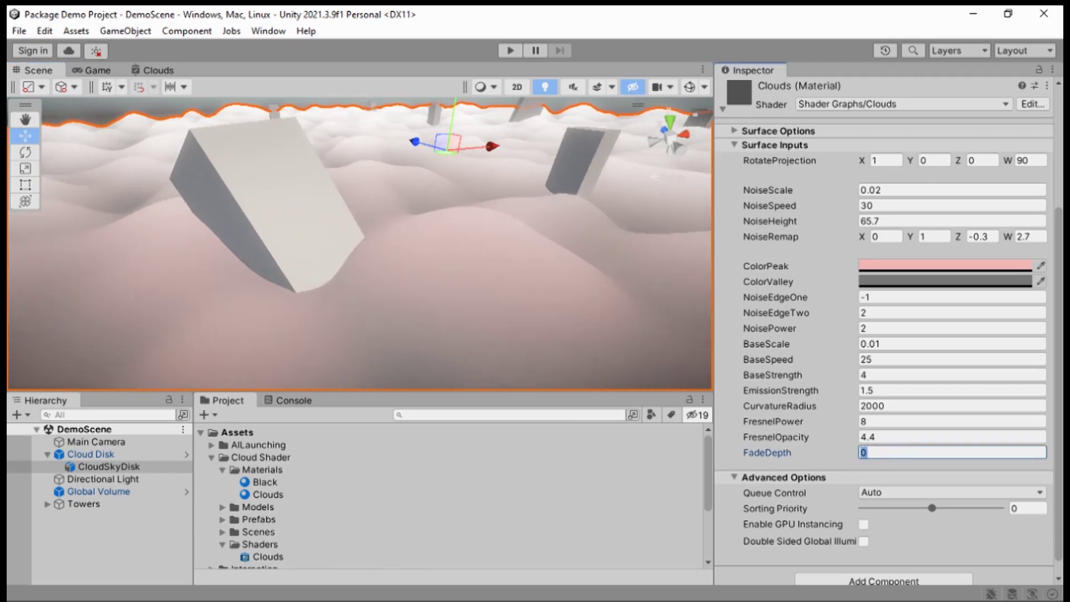
{"action": "type", "text": "372.86"}
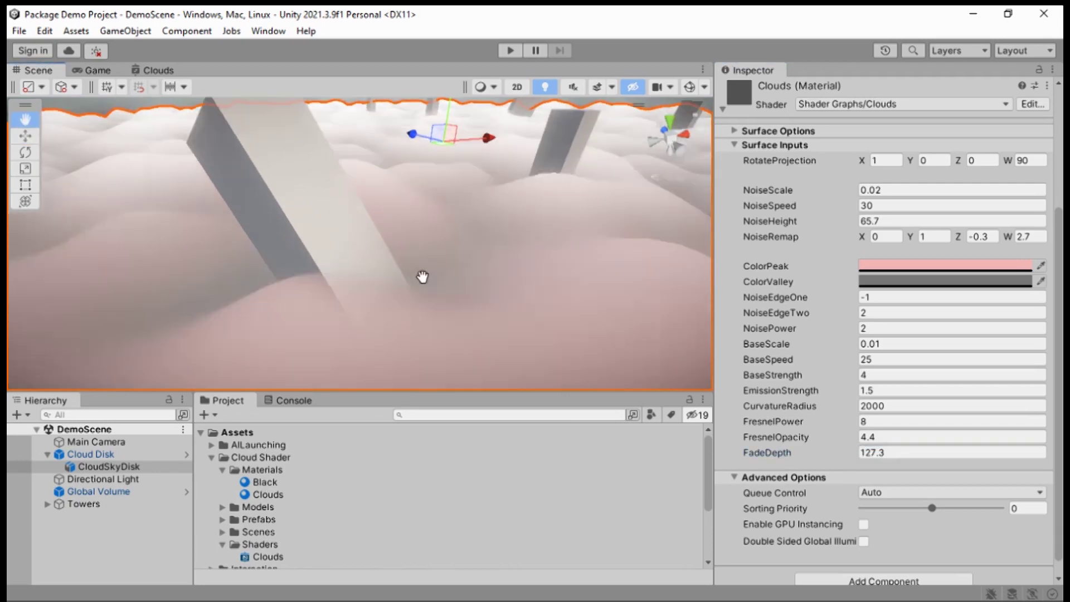
Step: View the whole cloud disk from farther away with CloudSkyDisk deselected
{"action": "right_click_drag", "start_coordinate": [423, 277], "coordinate": [353, 276]}
{"action": "middle_click_drag", "start_coordinate": [352, 276], "coordinate": [366, 296]}
{"action": "scroll", "coordinate": [366, 296], "scroll_direction": "down", "scroll_amount": 5}
{"action": "right_click_drag", "start_coordinate": [366, 296], "coordinate": [300, 301]}
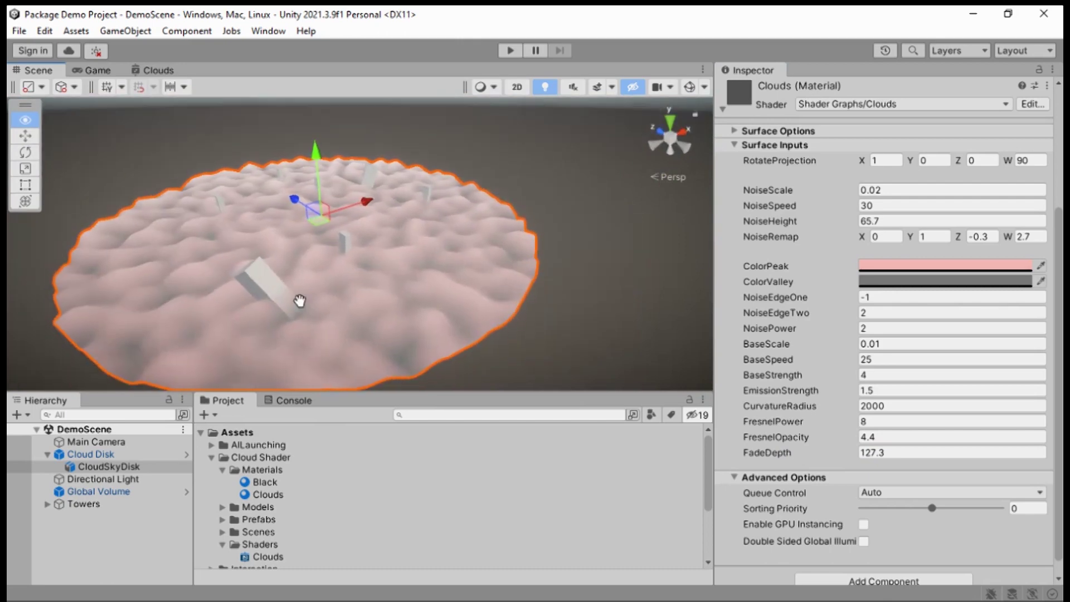
{"action": "scroll", "coordinate": [835, 399], "scroll_direction": "up", "scroll_amount": 2}
{"action": "left_click", "coordinate": [599, 287]}
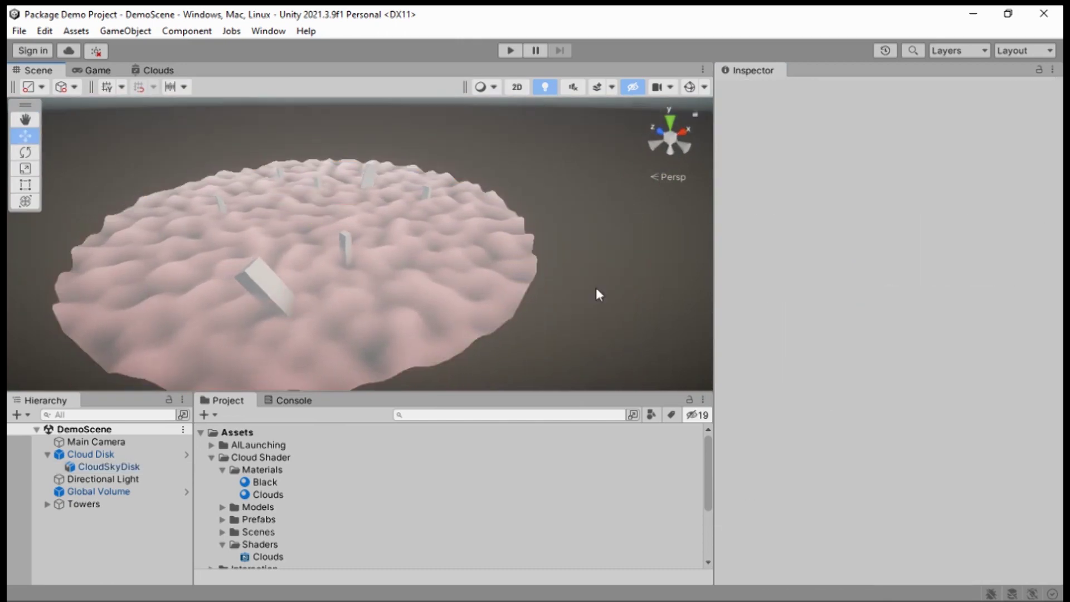
{"action": "right_click_drag", "start_coordinate": [603, 286], "coordinate": [362, 379]}
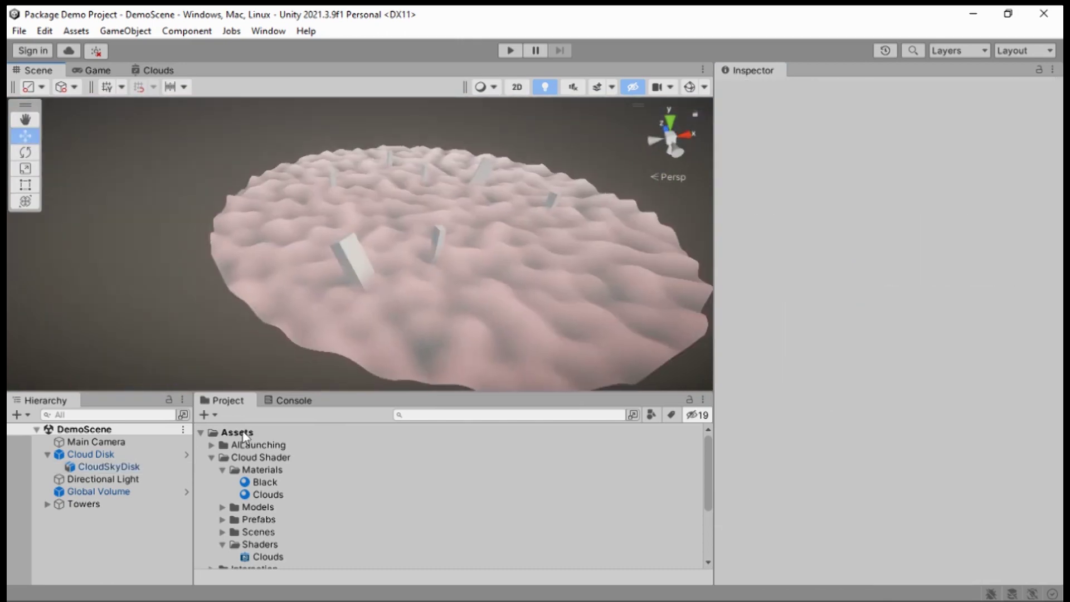
Step: Create a scene named TestScene in the Cloud Shader's Scenes folder and open it
{"action": "left_click", "coordinate": [222, 470]}
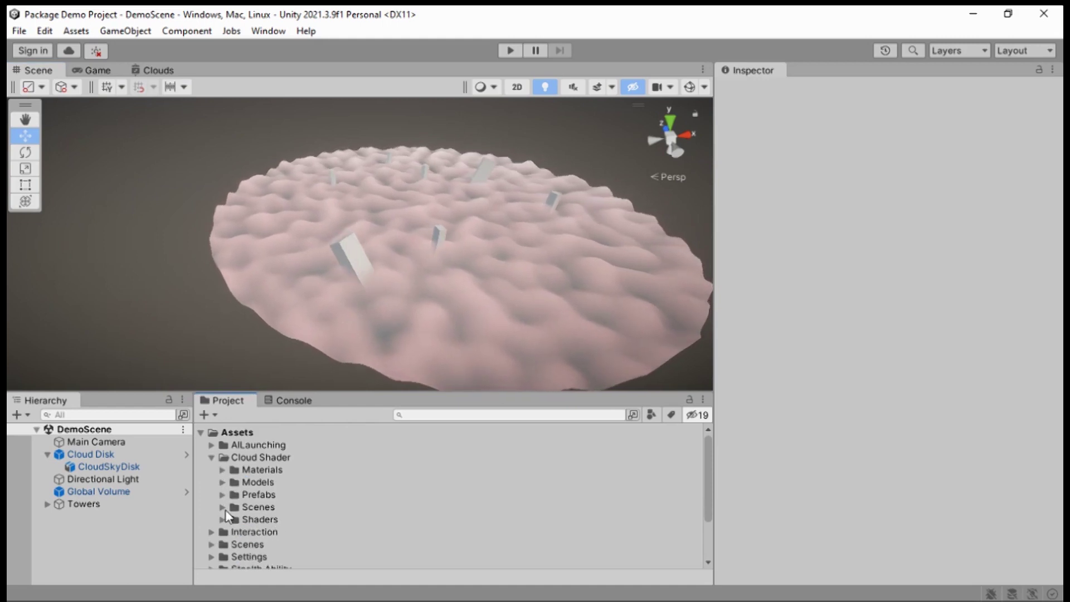
{"action": "left_click", "coordinate": [222, 507]}
{"action": "left_click", "coordinate": [260, 533]}
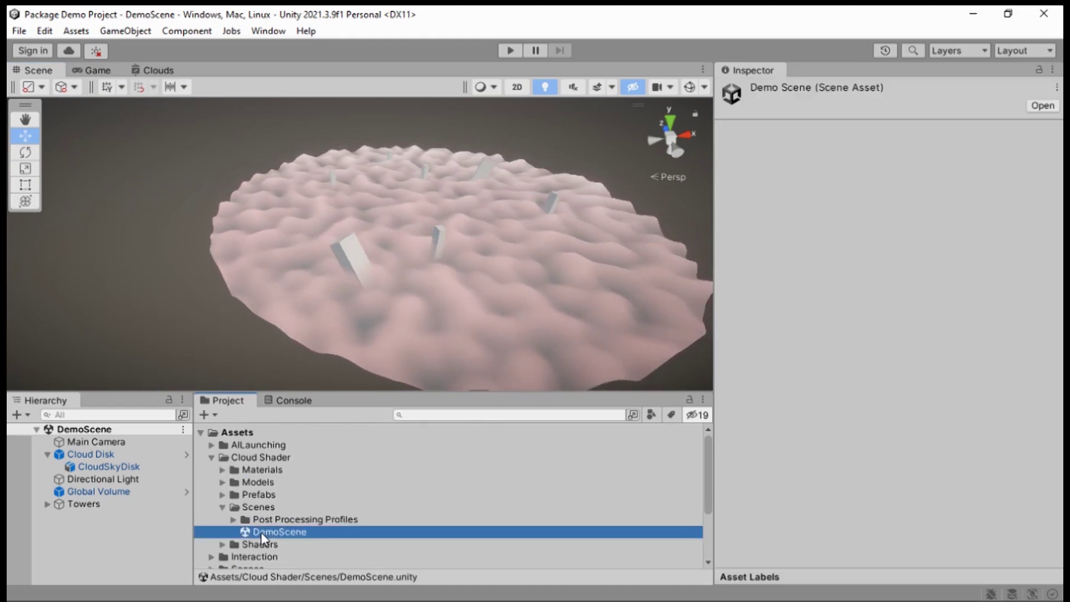
{"action": "left_click", "coordinate": [258, 507]}
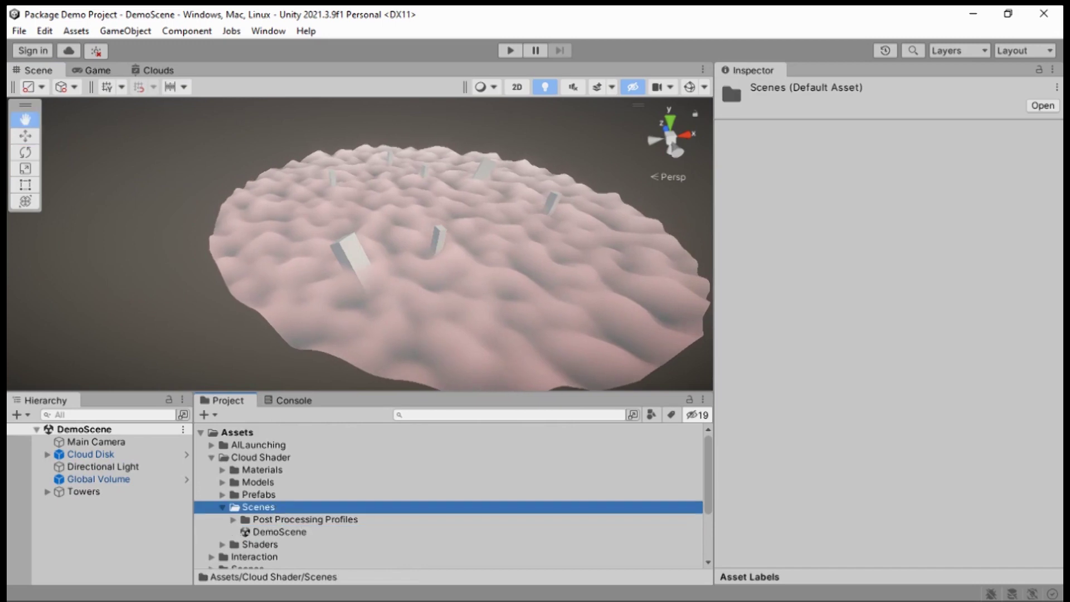
{"action": "mouse_move", "coordinate": [402, 89]}
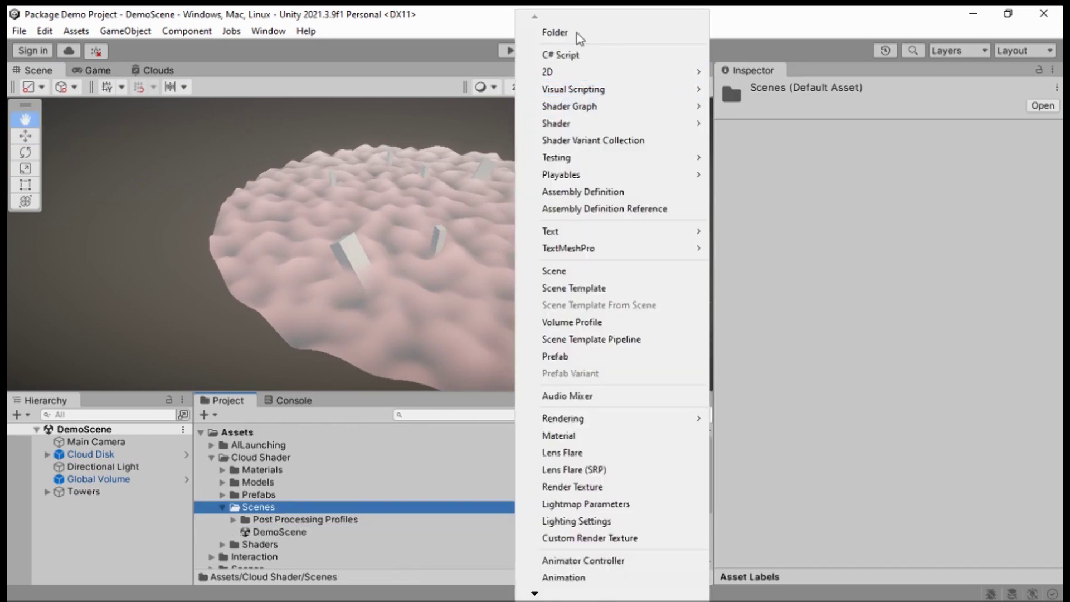
{"action": "left_click", "coordinate": [585, 270]}
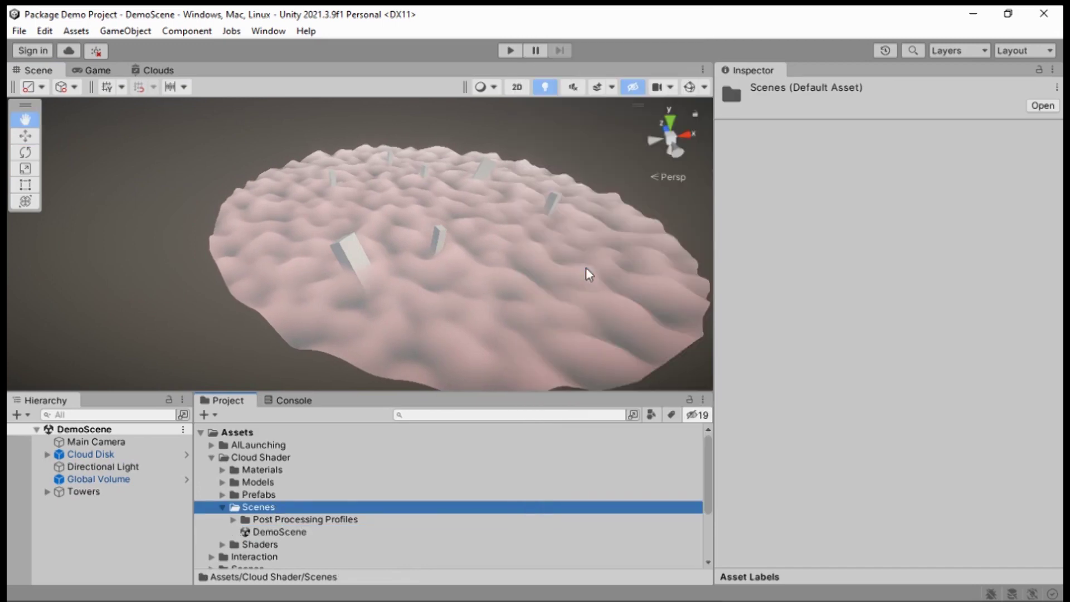
{"action": "type", "text": "TestSC"}
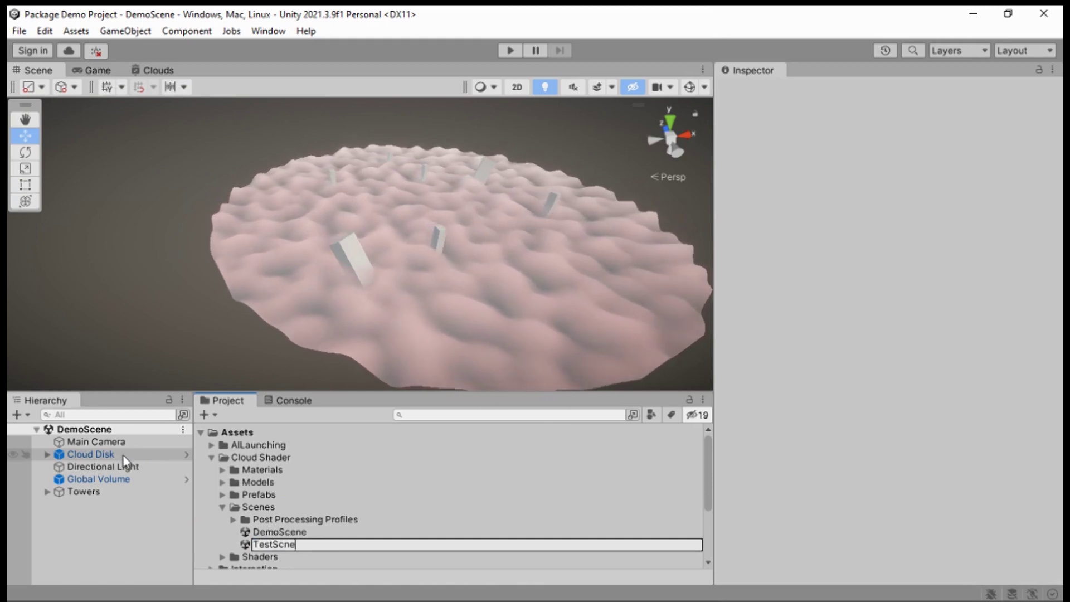
{"action": "type", "text": "ene"}
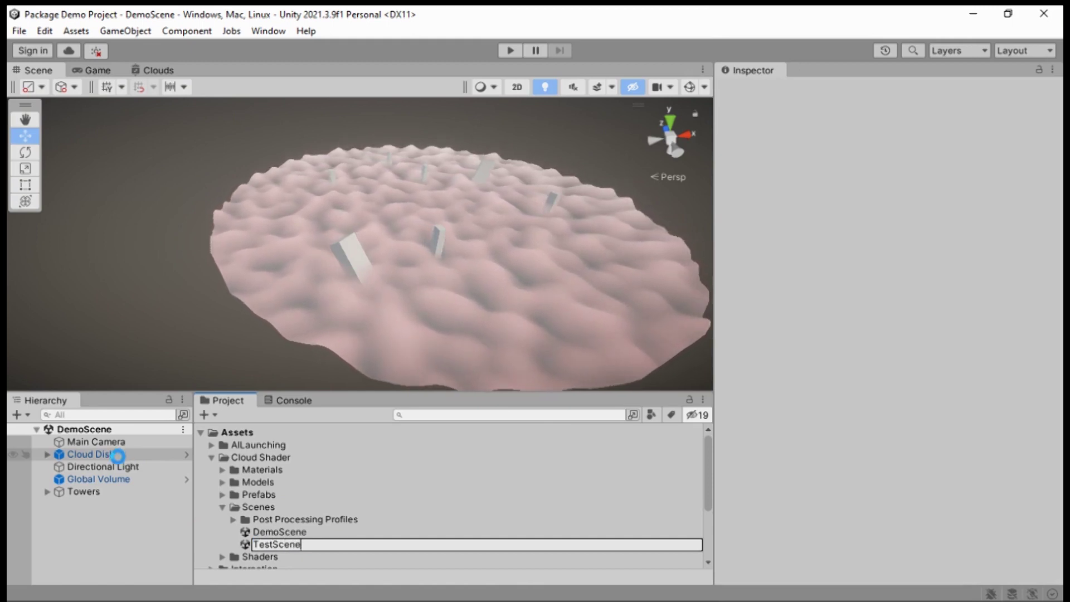
{"action": "key", "text": "Return"}
{"action": "double_click", "coordinate": [288, 541]}
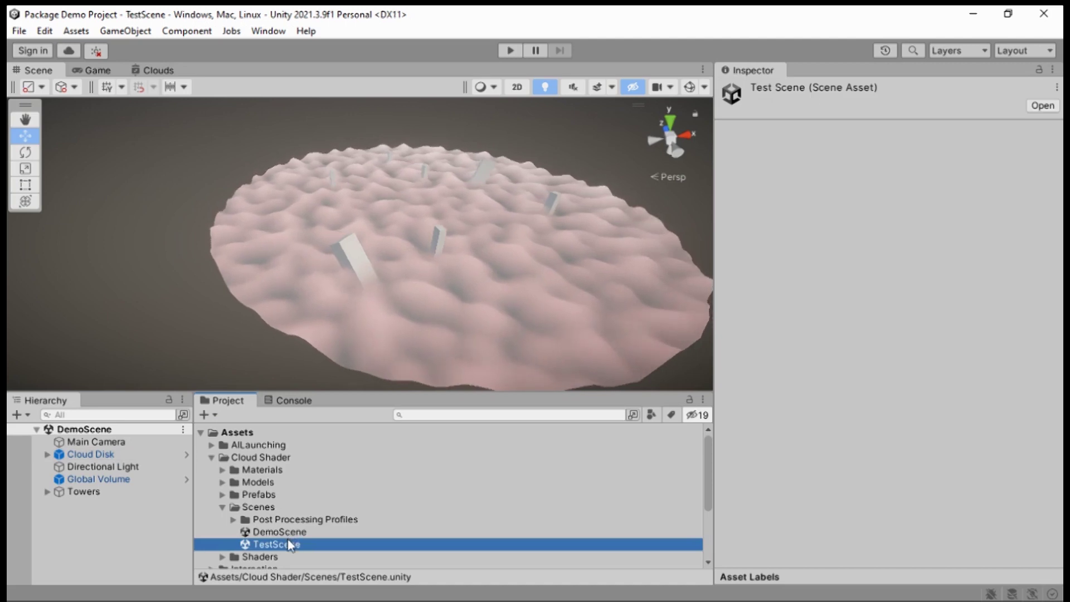
{"action": "right_click_drag", "start_coordinate": [278, 262], "coordinate": [333, 252]}
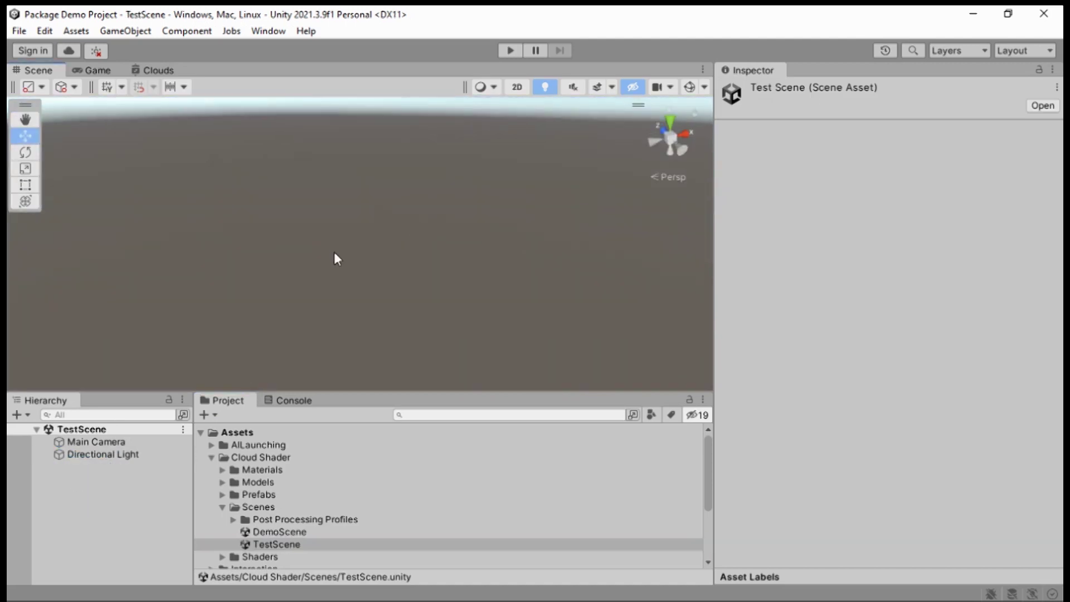
Step: Add the Cloud Disk prefab to TestScene and check the Clouds material settings on its CloudSkyDisk child
{"action": "left_click", "coordinate": [223, 495]}
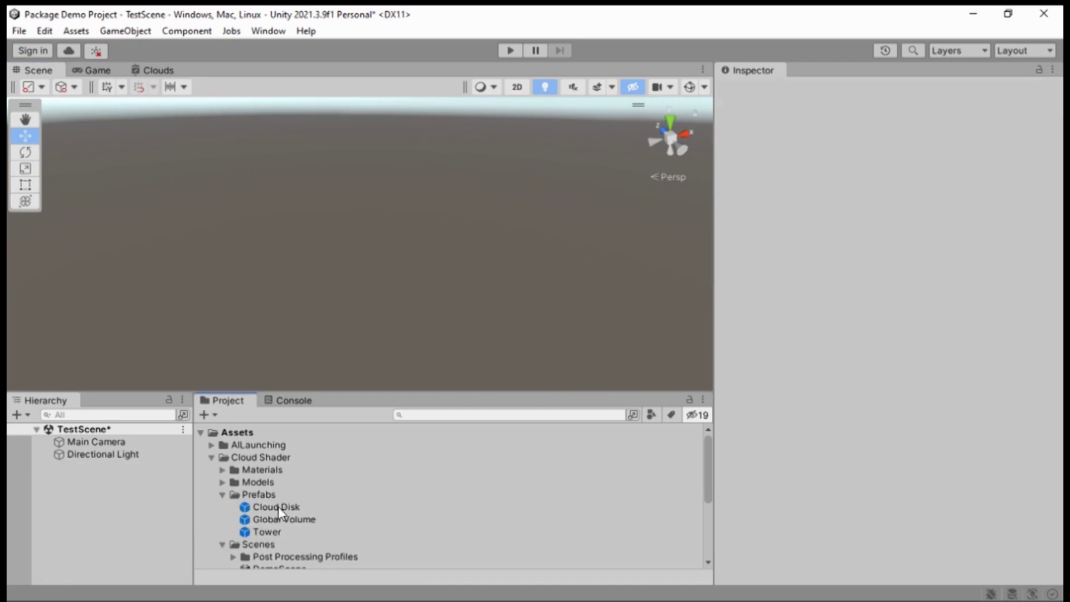
{"action": "left_click_drag", "start_coordinate": [219, 519], "coordinate": [102, 483]}
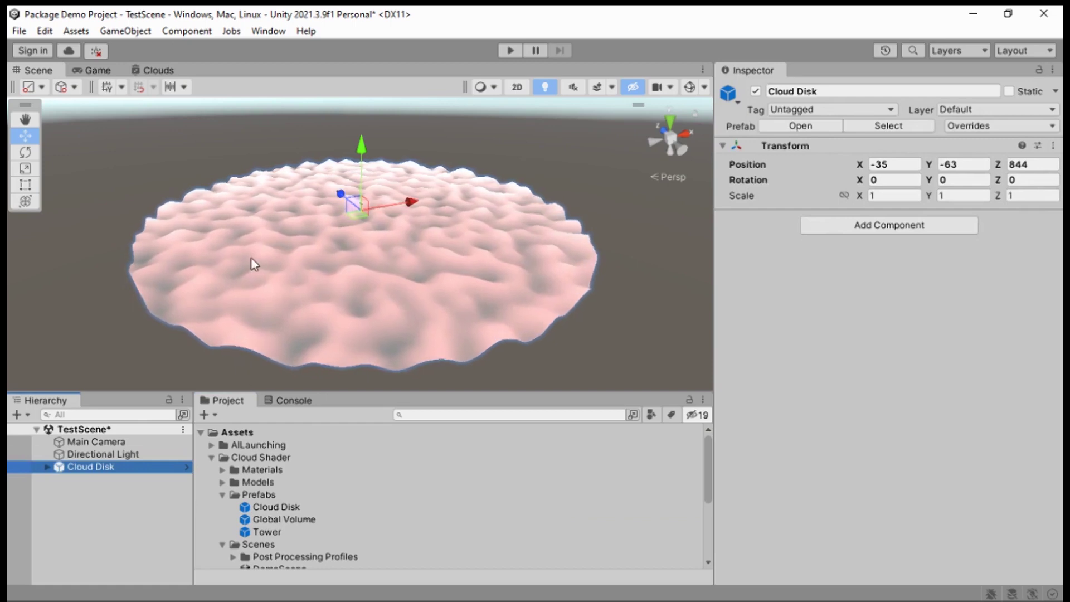
{"action": "left_click", "coordinate": [49, 466]}
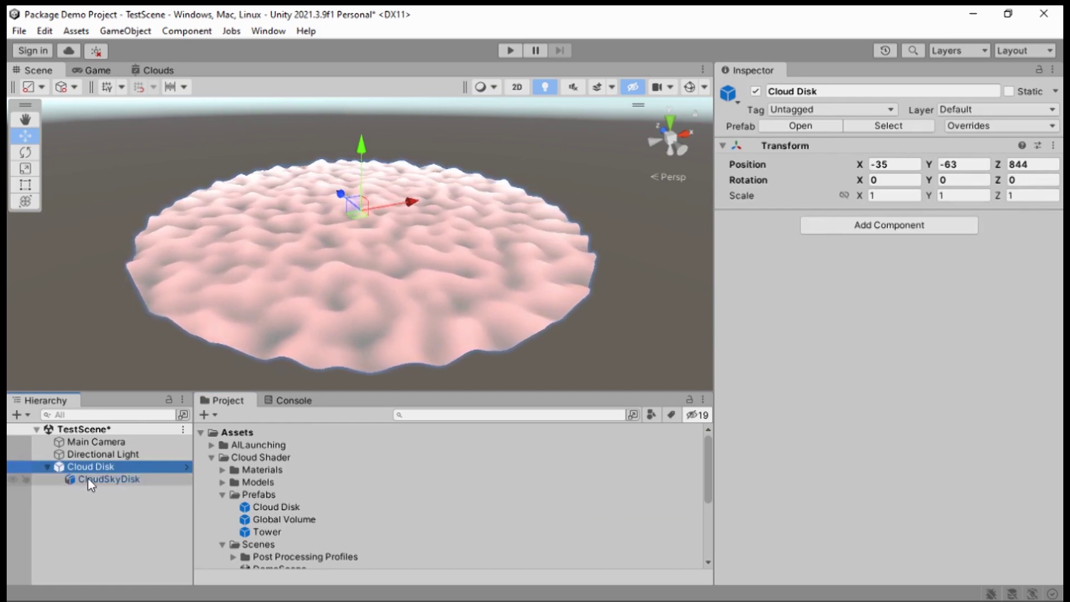
{"action": "left_click", "coordinate": [88, 478]}
{"action": "scroll", "coordinate": [814, 404], "scroll_direction": "down", "scroll_amount": 5}
{"action": "scroll", "coordinate": [813, 404], "scroll_direction": "up", "scroll_amount": 5}
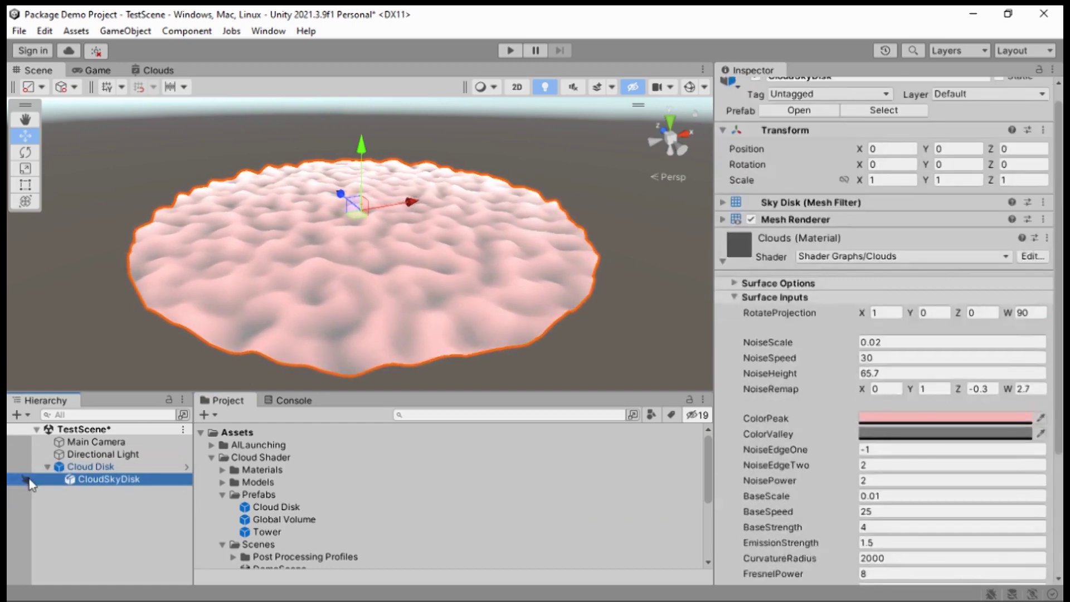
{"action": "left_click", "coordinate": [47, 467]}
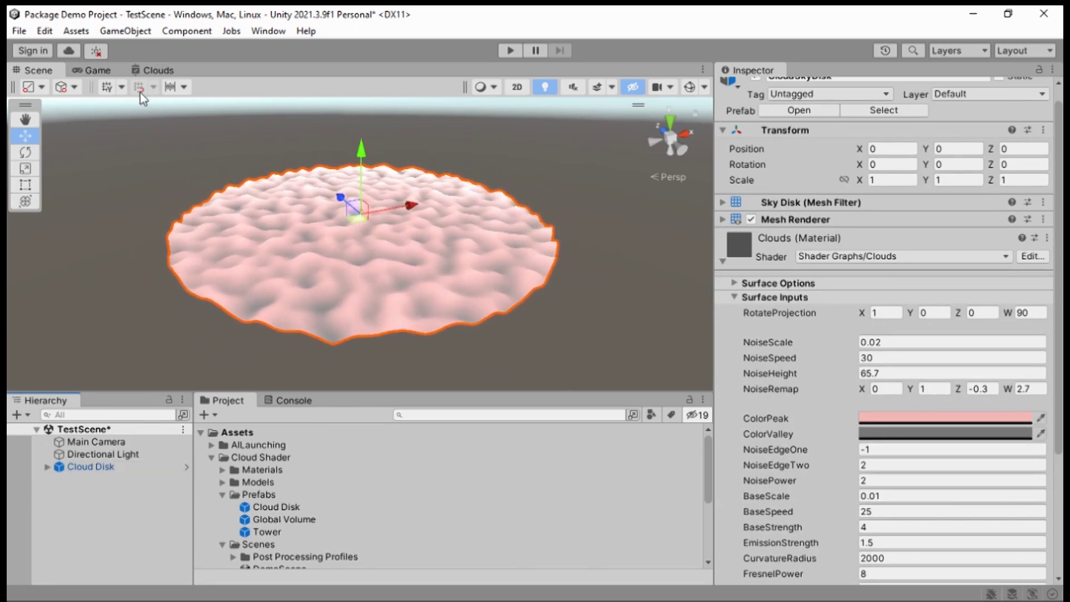
Step: Focus the Main Camera, dock the Game view beside the Scene view, and widen the Game view
{"action": "double_click", "coordinate": [96, 441]}
{"action": "left_click", "coordinate": [97, 71]}
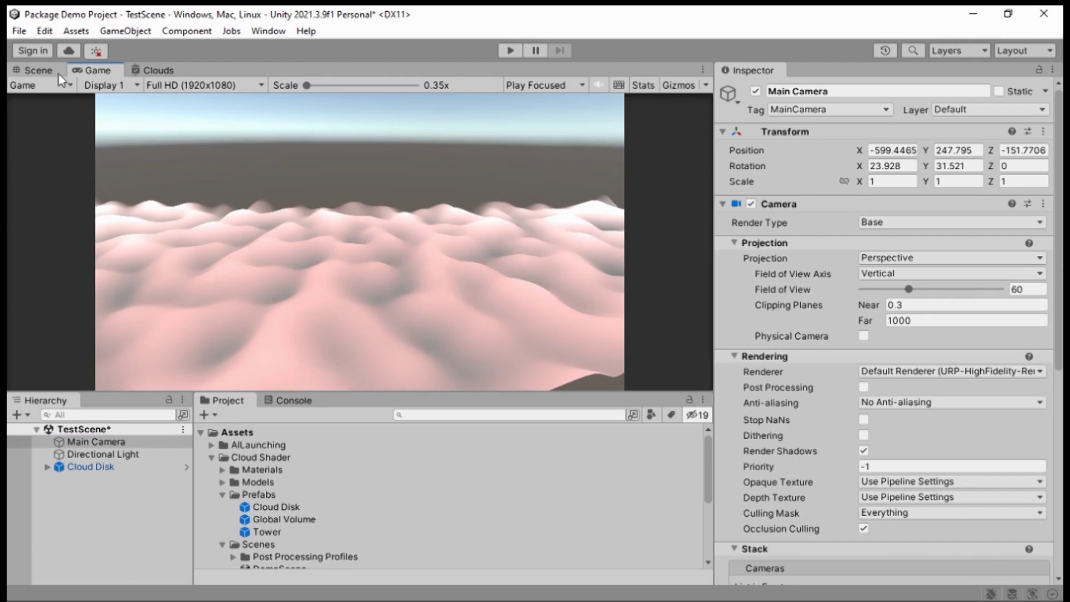
{"action": "left_click", "coordinate": [38, 69]}
{"action": "left_click", "coordinate": [98, 71]}
{"action": "left_click_drag", "start_coordinate": [103, 71], "coordinate": [546, 234]}
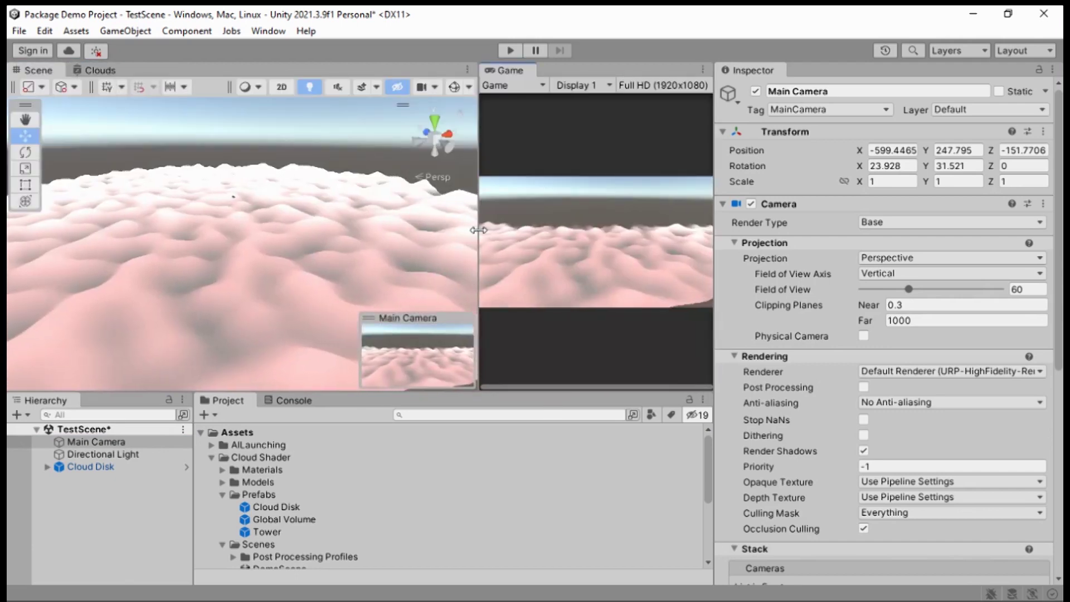
{"action": "left_click_drag", "start_coordinate": [478, 234], "coordinate": [391, 231]}
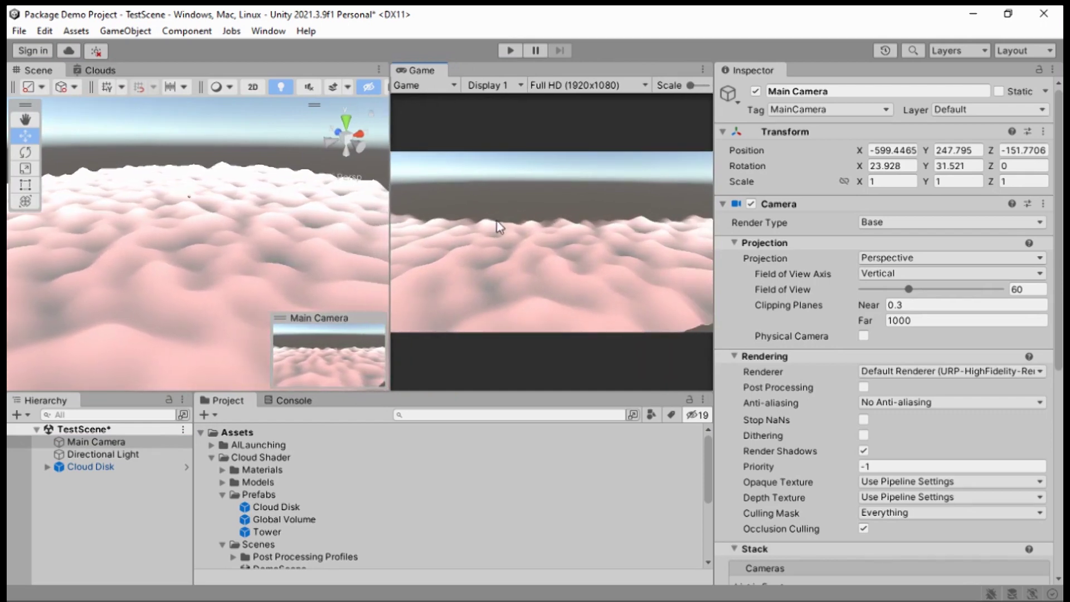
Step: Frame the clouds below the horizon in the Scene view and align the Main Camera with that view
{"action": "right_click_drag", "start_coordinate": [220, 233], "coordinate": [197, 151]}
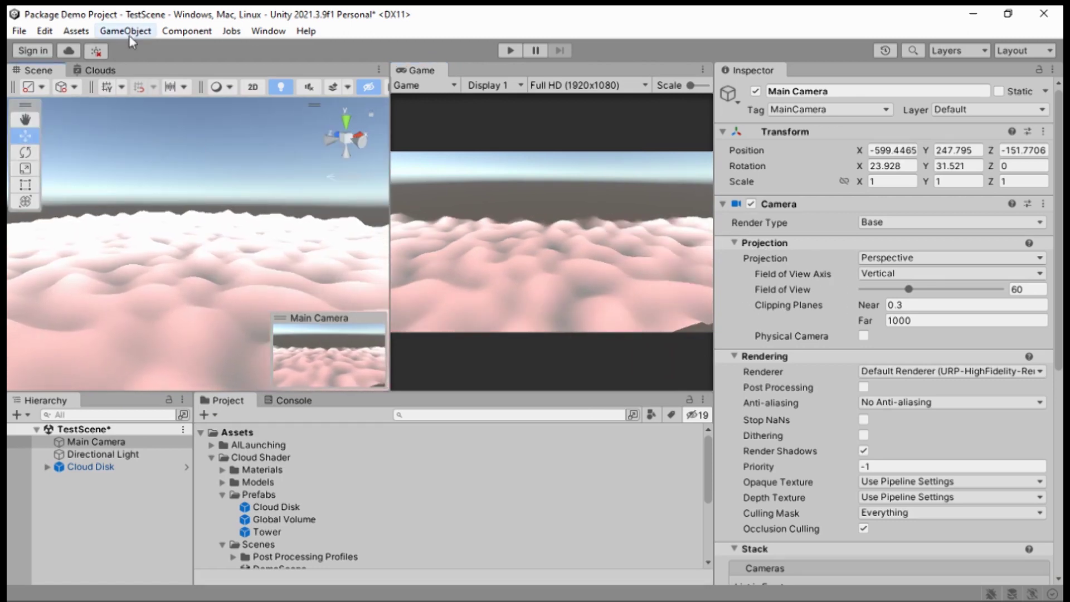
{"action": "left_click", "coordinate": [128, 35]}
{"action": "left_click", "coordinate": [161, 406]}
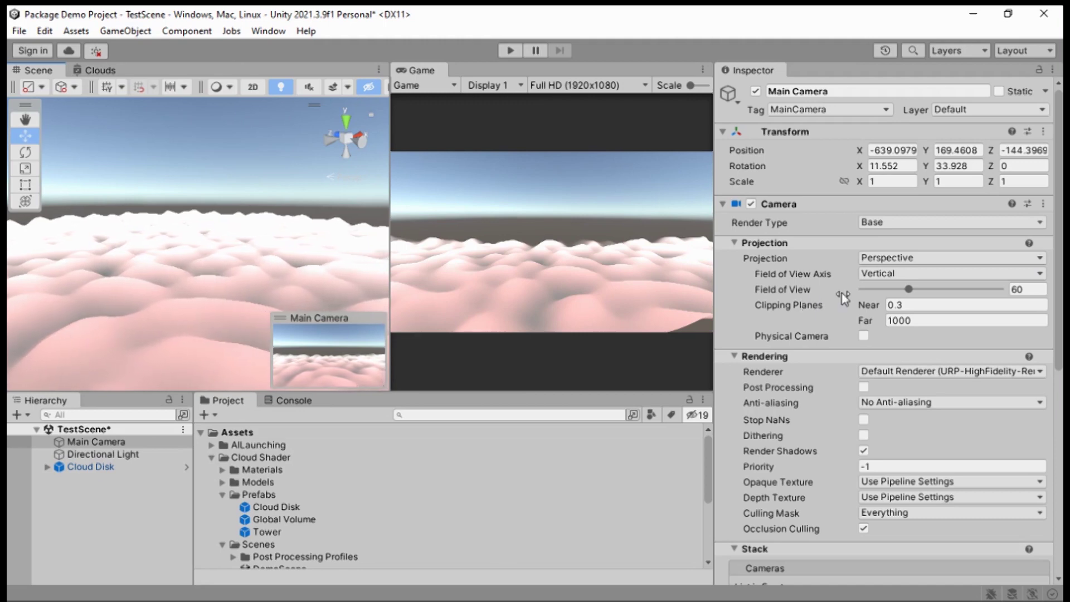
Step: Set the Main Camera's far clipping plane to 3000, keeping near at 0.3, and maximize the Game view
{"action": "left_click_drag", "start_coordinate": [873, 324], "coordinate": [966, 326]}
{"action": "left_click", "coordinate": [965, 324]}
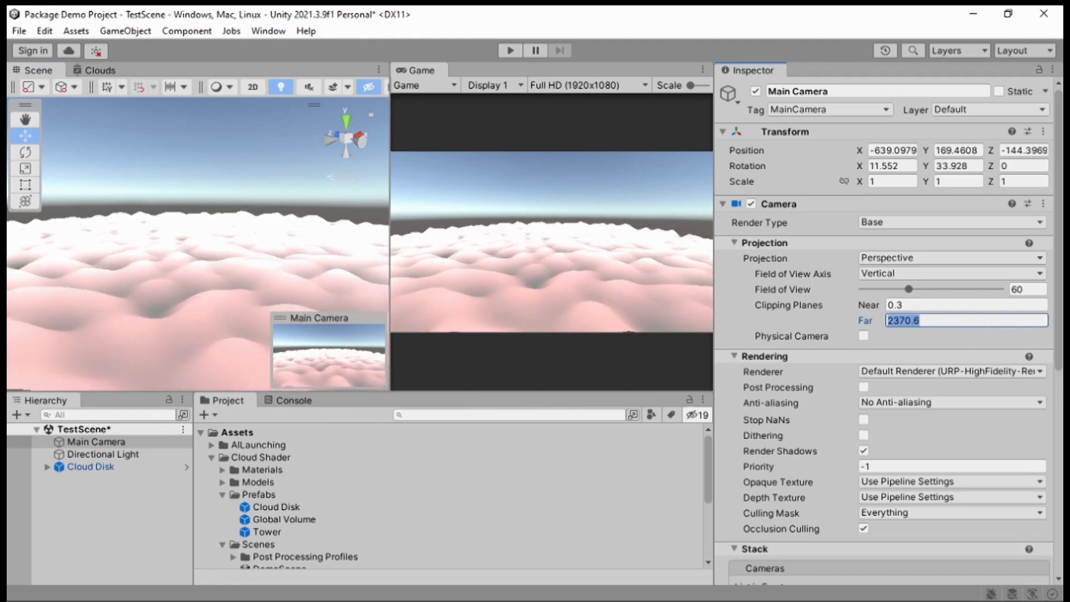
{"action": "type", "text": "3000"}
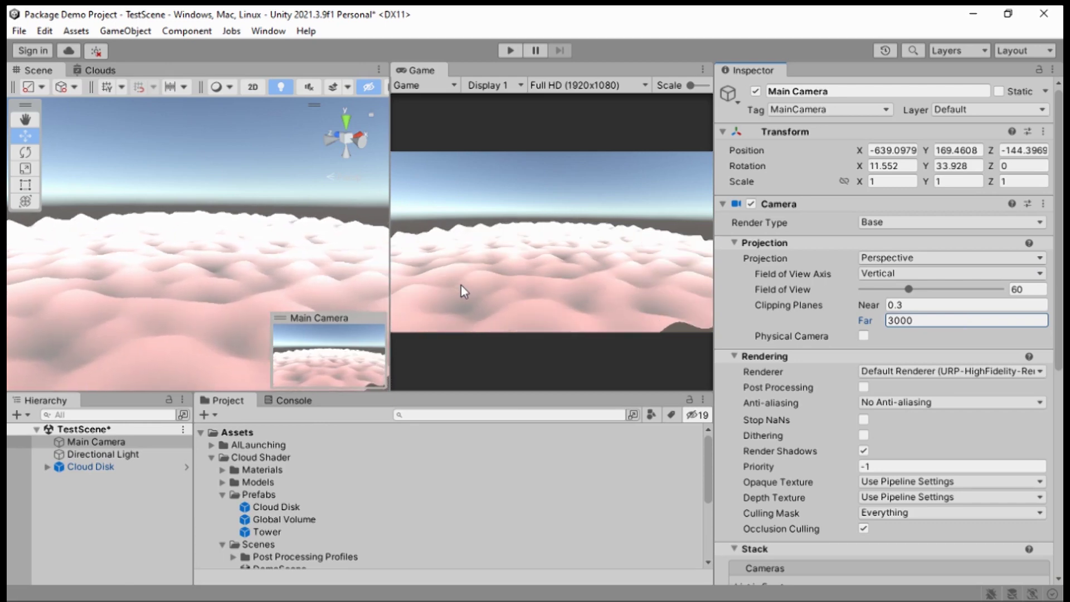
{"action": "left_click", "coordinate": [888, 306]}
{"action": "mouse_move", "coordinate": [860, 307]}
{"action": "left_mouse_down"}
{"action": "mouse_move", "coordinate": [847, 313]}
{"action": "mouse_move", "coordinate": [864, 311]}
{"action": "left_mouse_up"}
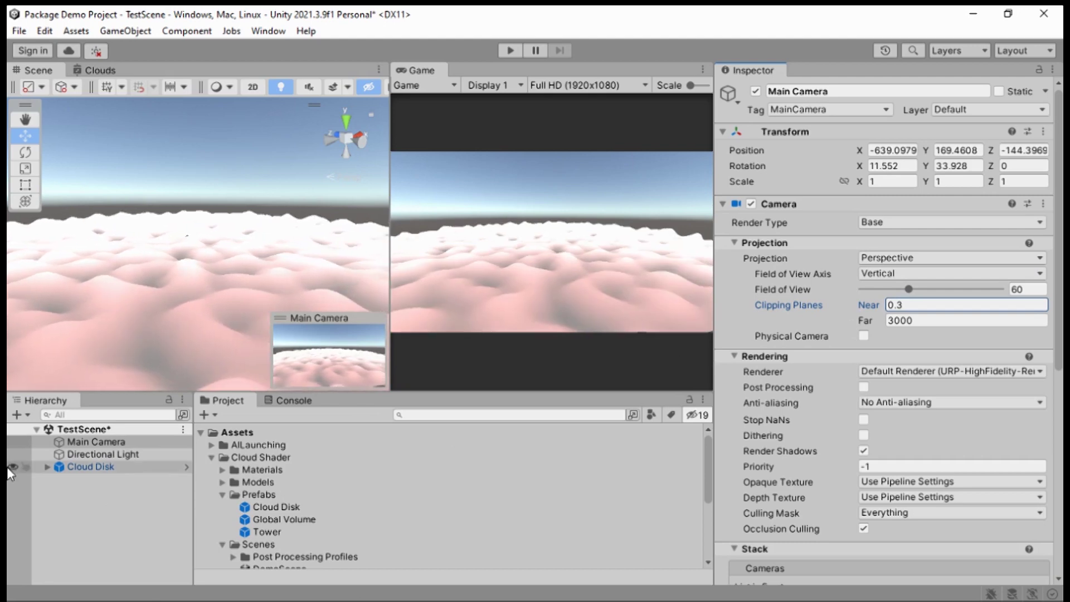
{"action": "double_click", "coordinate": [426, 71]}
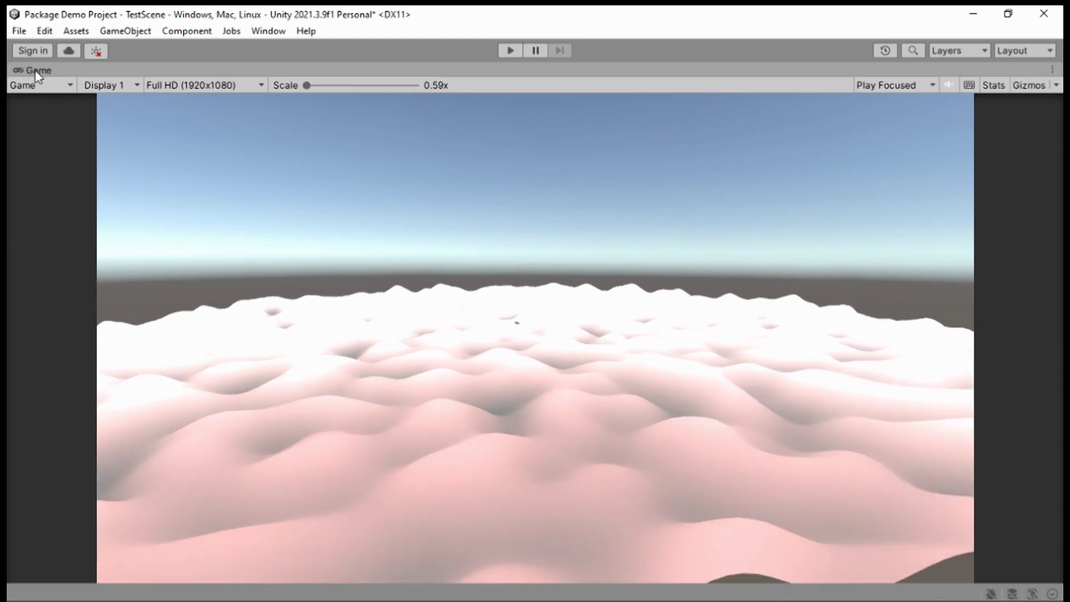
Step: Restore the docked Game view and examine the Clouds material's surface inputs, including EmissionStrength, on CloudSkyDisk
{"action": "double_click", "coordinate": [38, 70]}
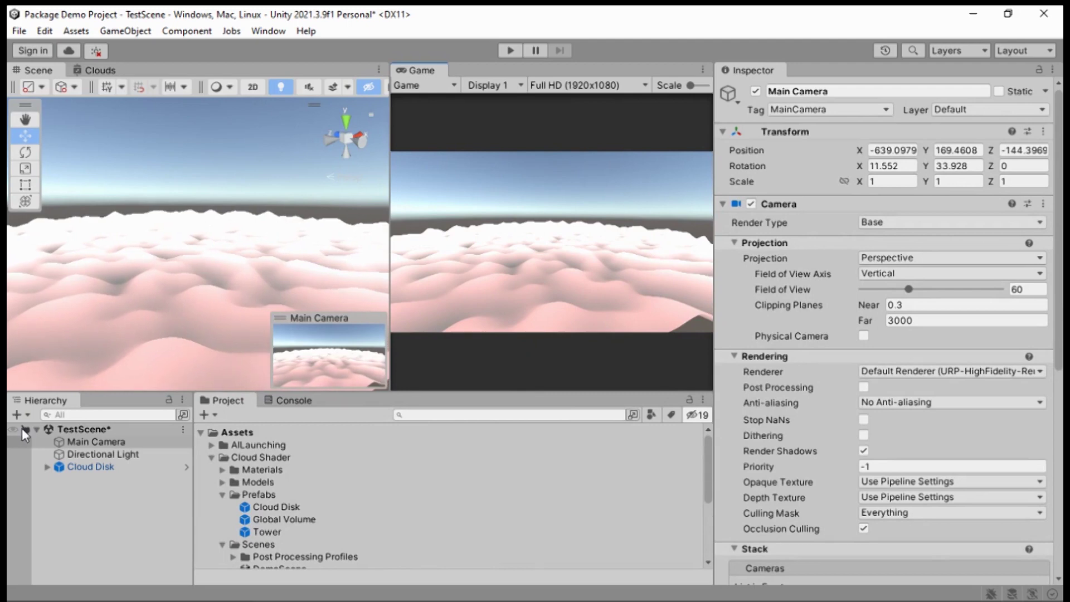
{"action": "left_click", "coordinate": [48, 467]}
{"action": "left_click", "coordinate": [93, 478]}
{"action": "scroll", "coordinate": [827, 493], "scroll_direction": "down", "scroll_amount": 4}
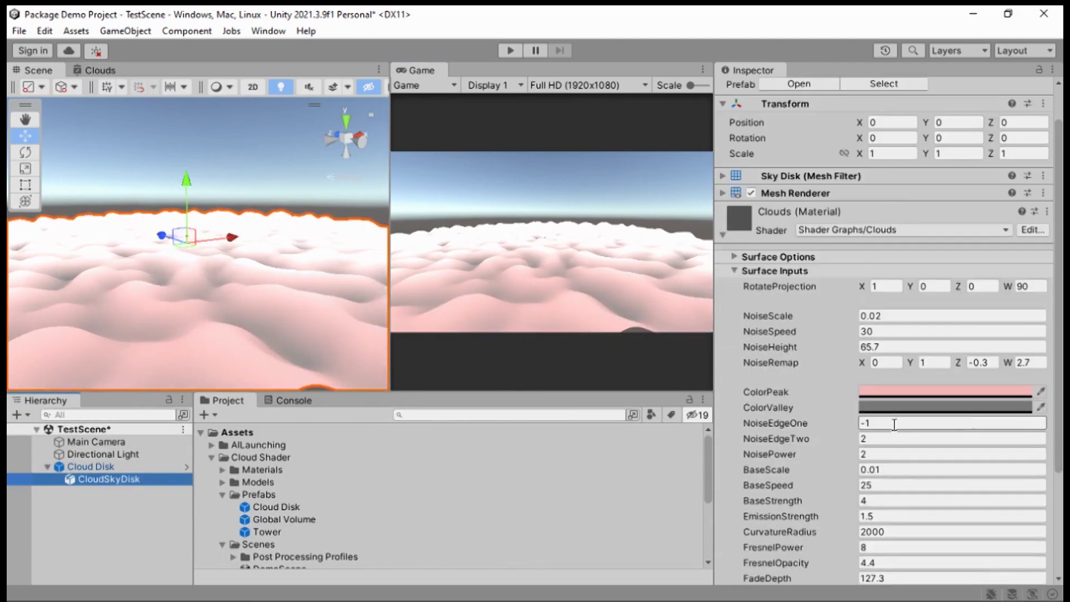
{"action": "left_click_drag", "start_coordinate": [777, 433], "coordinate": [745, 424]}
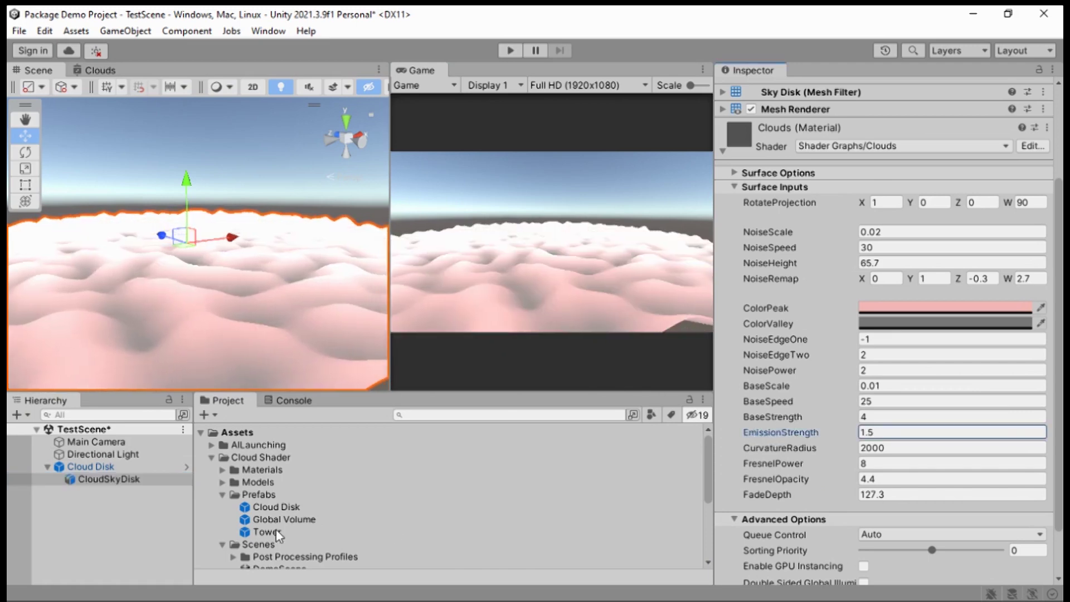
{"action": "left_click", "coordinate": [47, 467]}
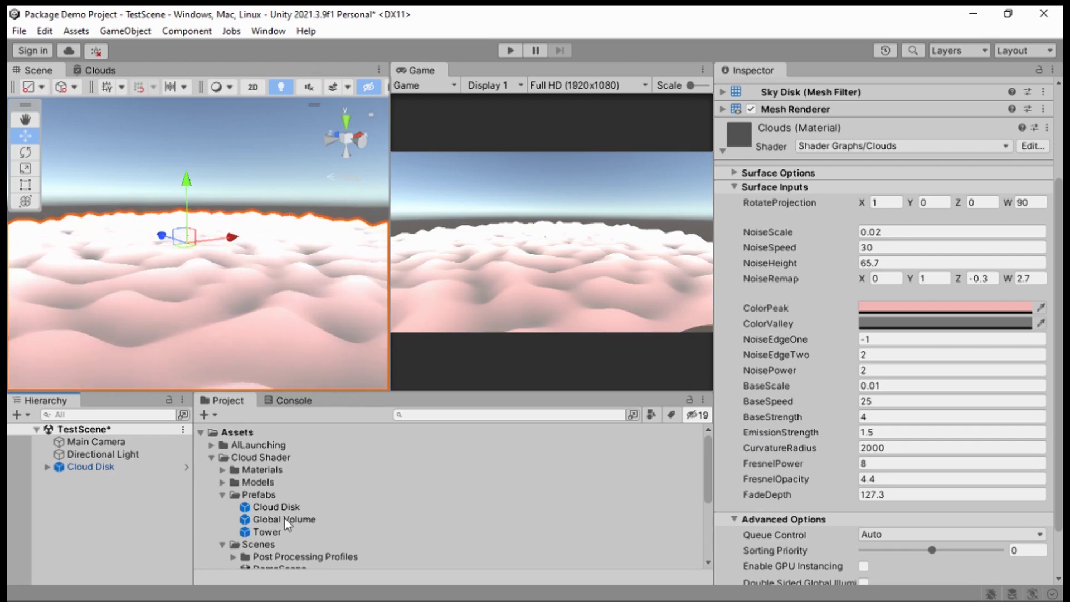
Step: Add the Global Volume prefab to TestScene and enable post processing on the Main Camera, checking the effect in the maximized Game view
{"action": "left_click_drag", "start_coordinate": [281, 520], "coordinate": [62, 499]}
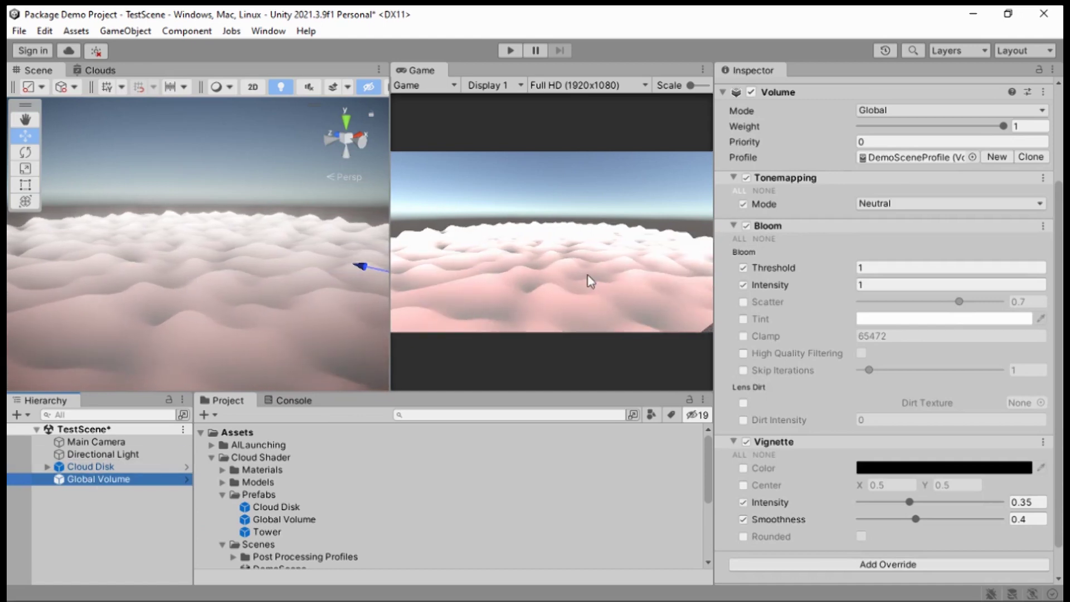
{"action": "left_click", "coordinate": [108, 444]}
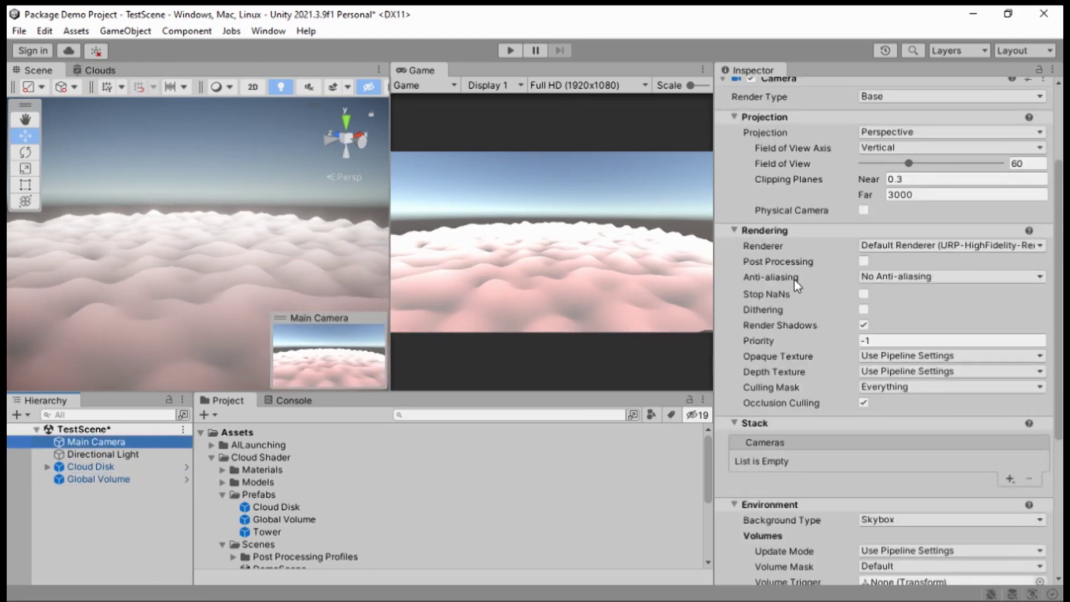
{"action": "left_click", "coordinate": [864, 262]}
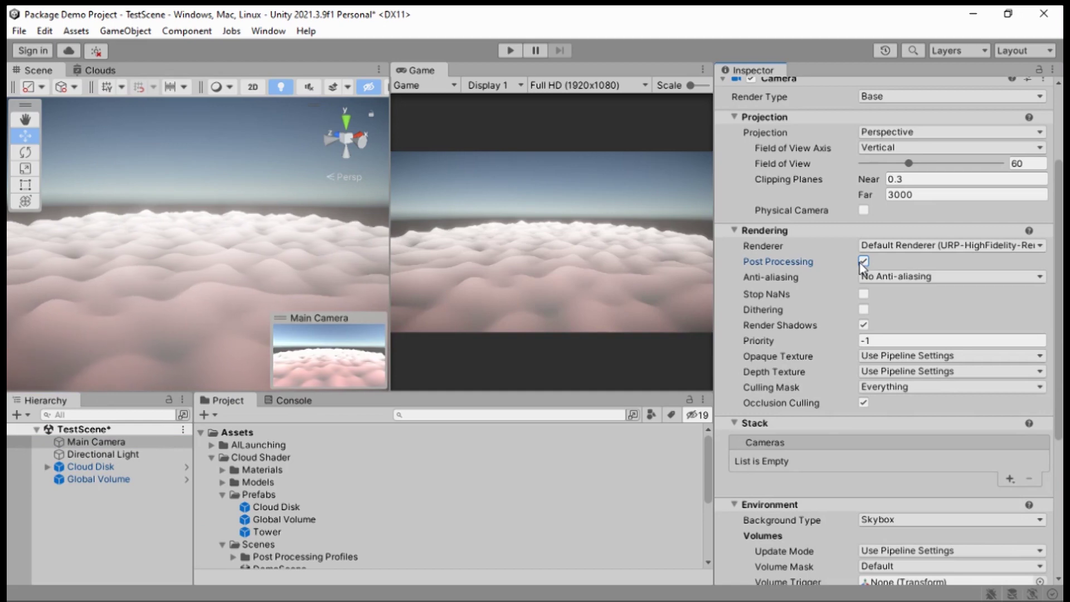
{"action": "double_click", "coordinate": [432, 72]}
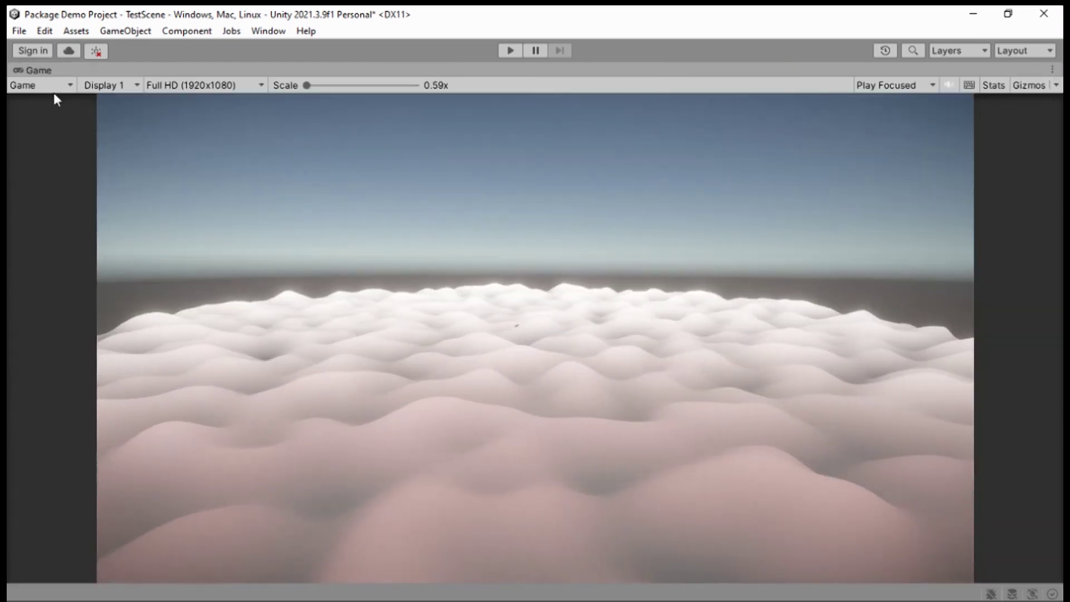
{"action": "double_click", "coordinate": [33, 70]}
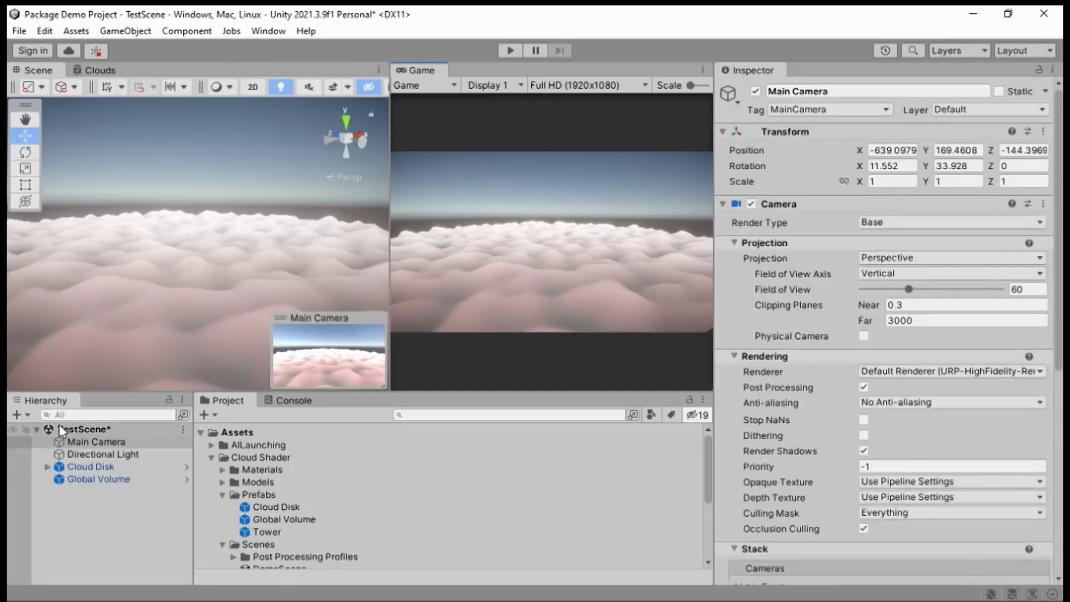
Step: Set the Clouds material's ColorPeak to light blue and its ColorValley to a muted reddish brown on CloudSkyDisk
{"action": "left_click", "coordinate": [48, 467]}
{"action": "left_click", "coordinate": [96, 488]}
{"action": "left_click", "coordinate": [109, 479]}
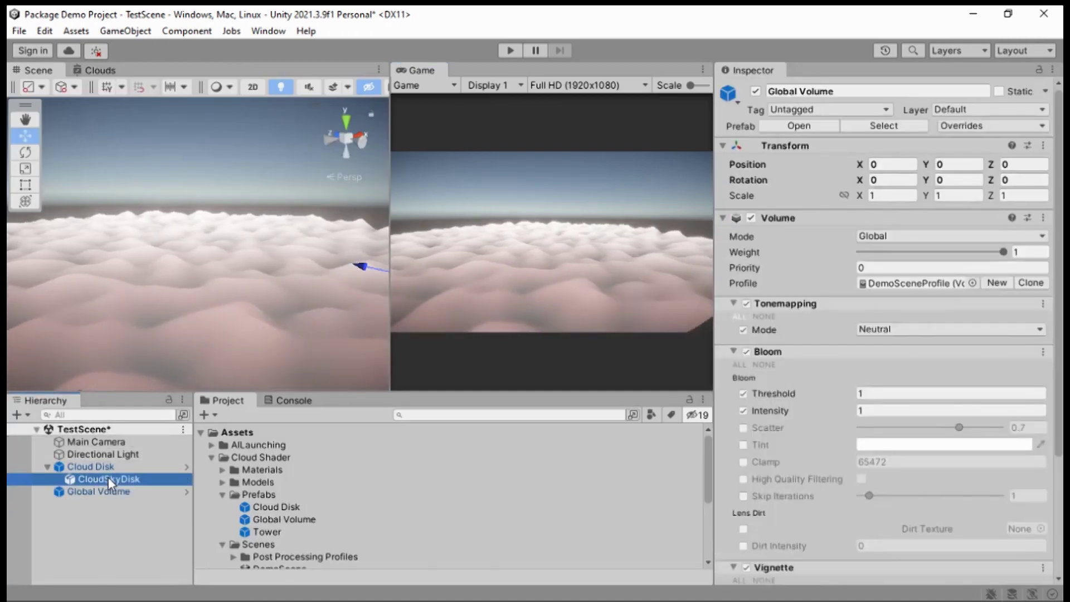
{"action": "scroll", "coordinate": [914, 390], "scroll_direction": "down", "scroll_amount": 2}
{"action": "left_click", "coordinate": [914, 390]}
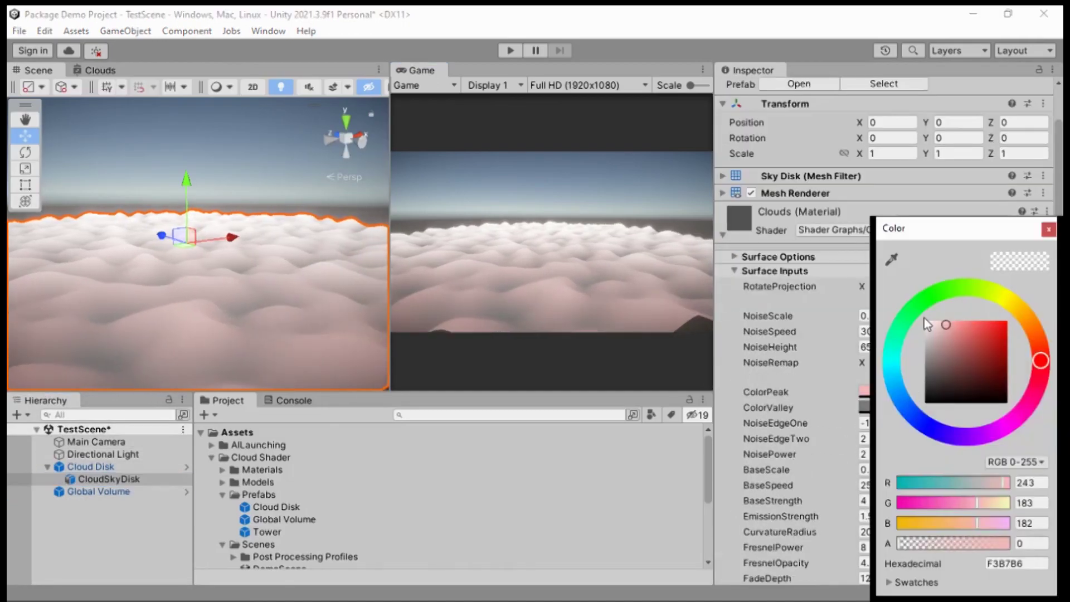
{"action": "left_click", "coordinate": [900, 398]}
{"action": "left_click_drag", "start_coordinate": [975, 349], "coordinate": [966, 320]}
{"action": "left_click", "coordinate": [1048, 230]}
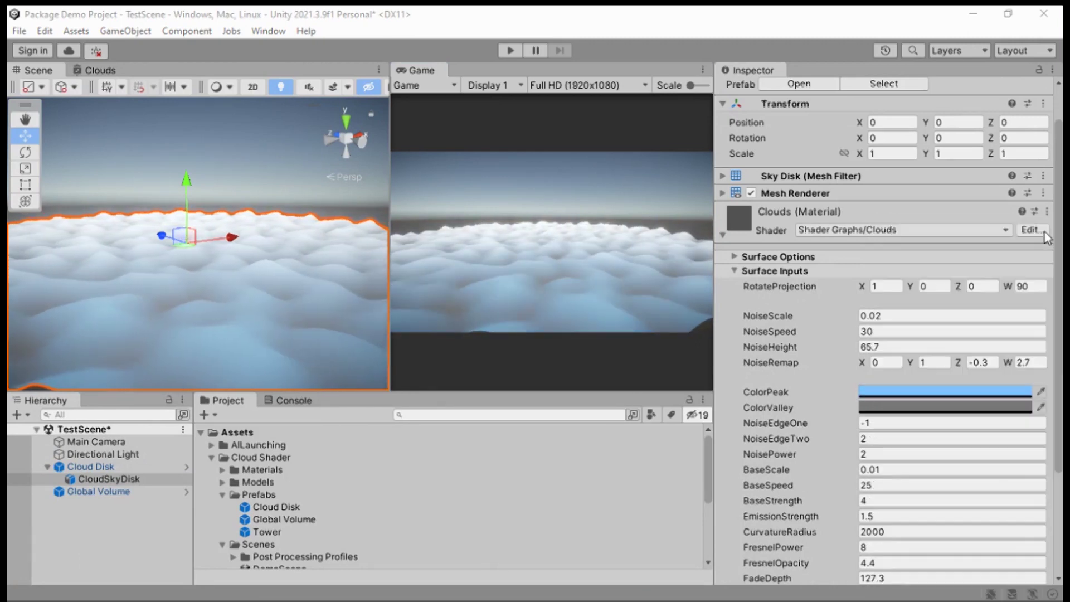
{"action": "left_click", "coordinate": [925, 408]}
{"action": "mouse_move", "coordinate": [932, 345]}
{"action": "left_mouse_down"}
{"action": "mouse_move", "coordinate": [916, 377]}
{"action": "mouse_move", "coordinate": [937, 379]}
{"action": "left_mouse_up"}
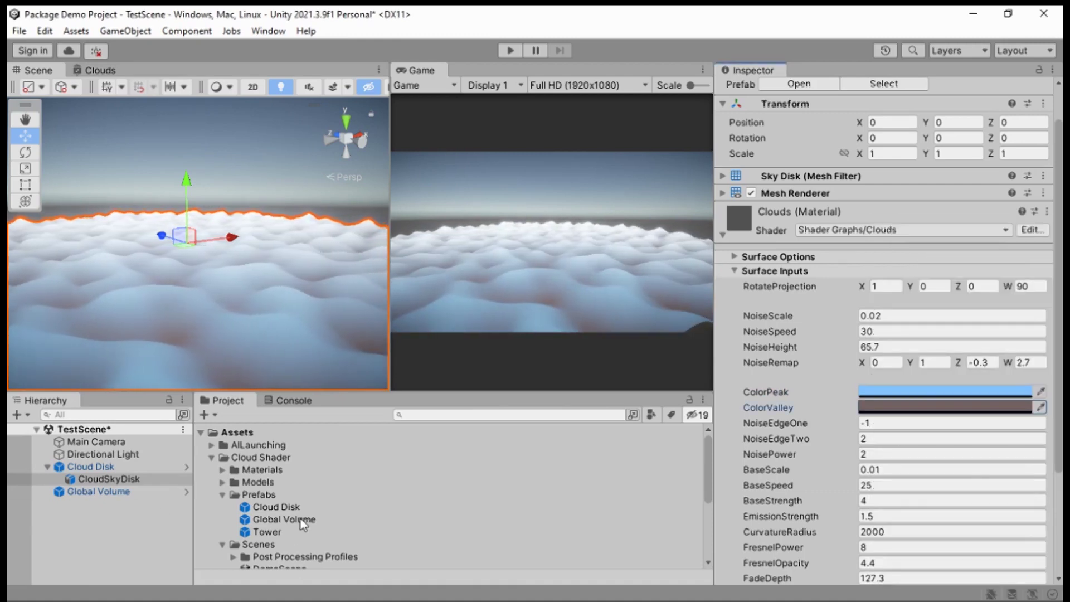
Step: Add the Tower prefab to TestScene and move it along the Z axis to 186
{"action": "left_click_drag", "start_coordinate": [268, 532], "coordinate": [72, 520]}
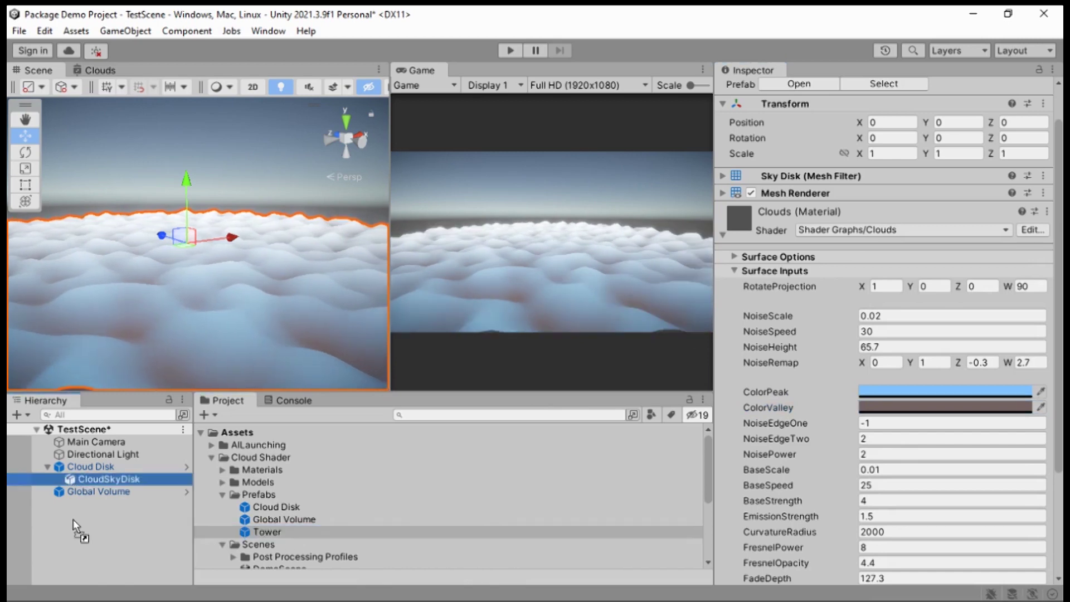
{"action": "right_click_drag", "start_coordinate": [163, 208], "coordinate": [286, 266]}
{"action": "scroll", "coordinate": [229, 228], "scroll_direction": "up", "scroll_amount": 3}
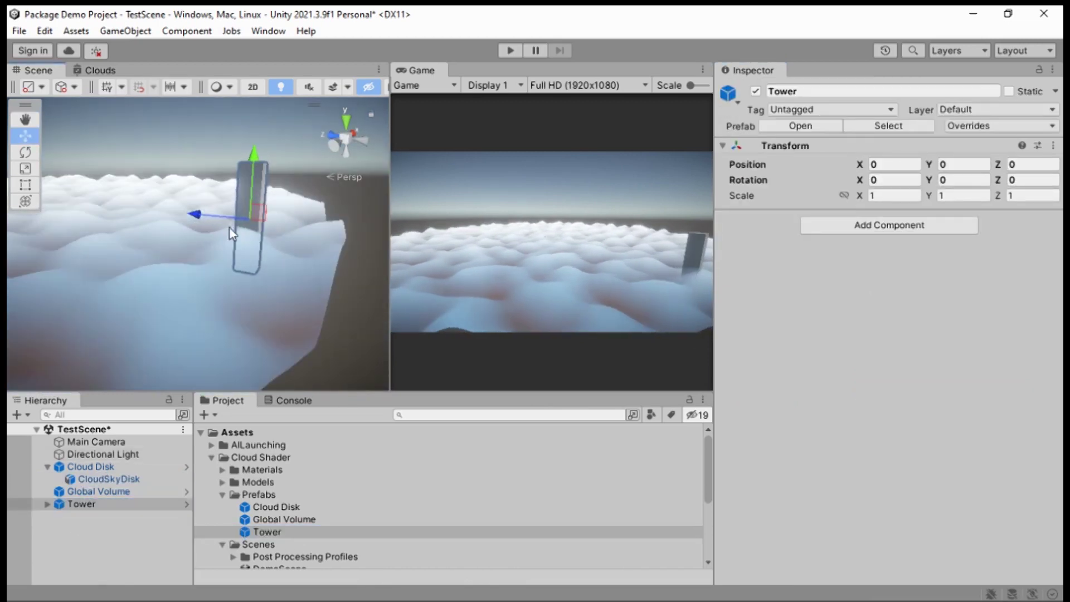
{"action": "left_click_drag", "start_coordinate": [202, 217], "coordinate": [120, 224]}
Step: Lower the Tower along the Y axis so its base sinks into the clouds, and deselect it
{"action": "right_click_drag", "start_coordinate": [216, 214], "coordinate": [191, 218]}
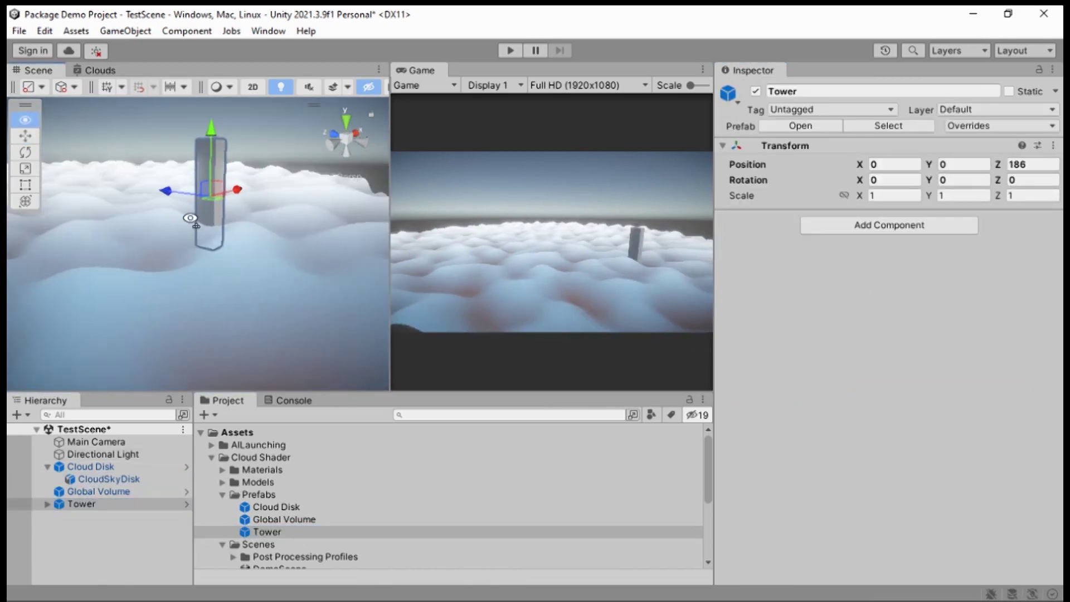
{"action": "scroll", "coordinate": [192, 225], "scroll_direction": "up", "scroll_amount": 3}
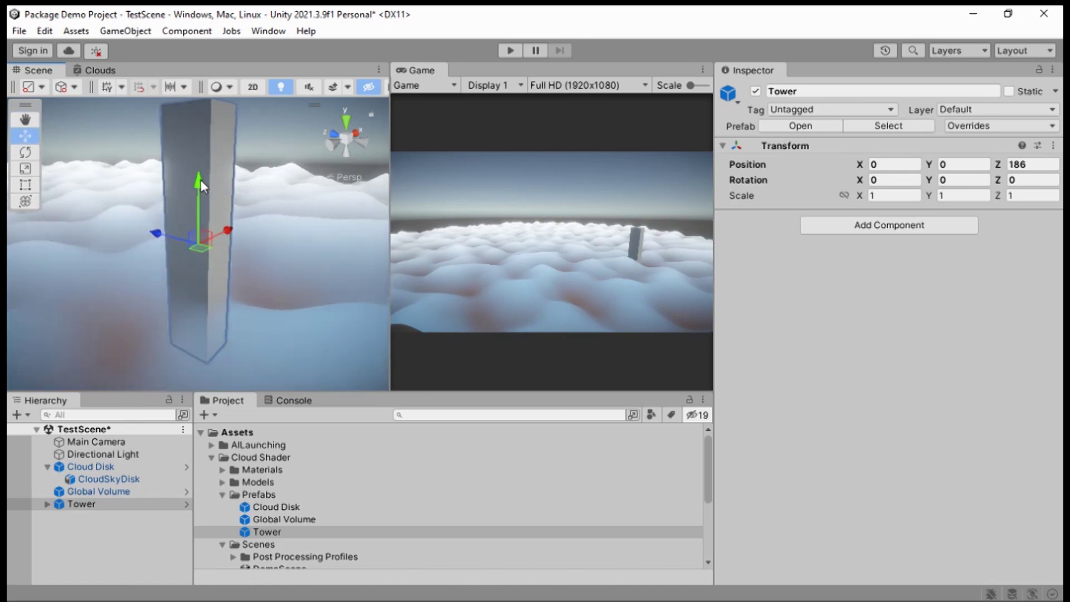
{"action": "left_click_drag", "start_coordinate": [200, 180], "coordinate": [189, 265]}
{"action": "left_click", "coordinate": [118, 252]}
Step: Examine from several angles how the clouds fade where they meet the Tower
{"action": "right_click_drag", "start_coordinate": [119, 253], "coordinate": [192, 245]}
{"action": "middle_click_drag", "start_coordinate": [193, 245], "coordinate": [315, 226]}
{"action": "scroll", "coordinate": [245, 251], "scroll_direction": "up", "scroll_amount": 2}
{"action": "right_click_drag", "start_coordinate": [196, 270], "coordinate": [333, 302]}
{"action": "middle_click_drag", "start_coordinate": [188, 280], "coordinate": [224, 286]}
{"action": "scroll", "coordinate": [260, 294], "scroll_direction": "up", "scroll_amount": 1}
{"action": "scroll", "coordinate": [205, 292], "scroll_direction": "down", "scroll_amount": 1}
{"action": "middle_click_drag", "start_coordinate": [323, 309], "coordinate": [258, 332]}
{"action": "right_click_drag", "start_coordinate": [262, 285], "coordinate": [201, 281]}
{"action": "middle_click_drag", "start_coordinate": [201, 281], "coordinate": [134, 240]}
Step: Dock the Game view back as a tab between Scene and Clouds, and inspect the Tower's base in the enlarged Scene view
{"action": "left_click_drag", "start_coordinate": [412, 74], "coordinate": [168, 84]}
{"action": "left_click_drag", "start_coordinate": [61, 74], "coordinate": [49, 70]}
{"action": "right_click_drag", "start_coordinate": [466, 299], "coordinate": [384, 289]}
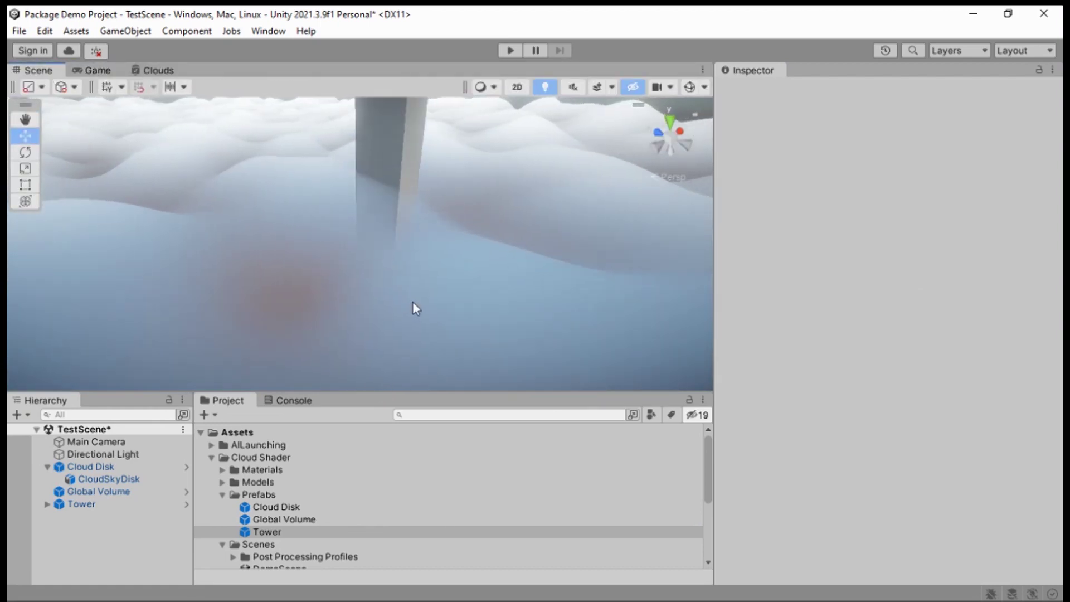
{"action": "middle_click_drag", "start_coordinate": [432, 282], "coordinate": [359, 298]}
{"action": "right_click_drag", "start_coordinate": [359, 298], "coordinate": [253, 259]}
Step: Examine the whole cloud disk in the Scene view along with CloudSkyDisk's Clouds material settings, including CurvatureRadius
{"action": "scroll", "coordinate": [252, 259], "scroll_direction": "down", "scroll_amount": 10}
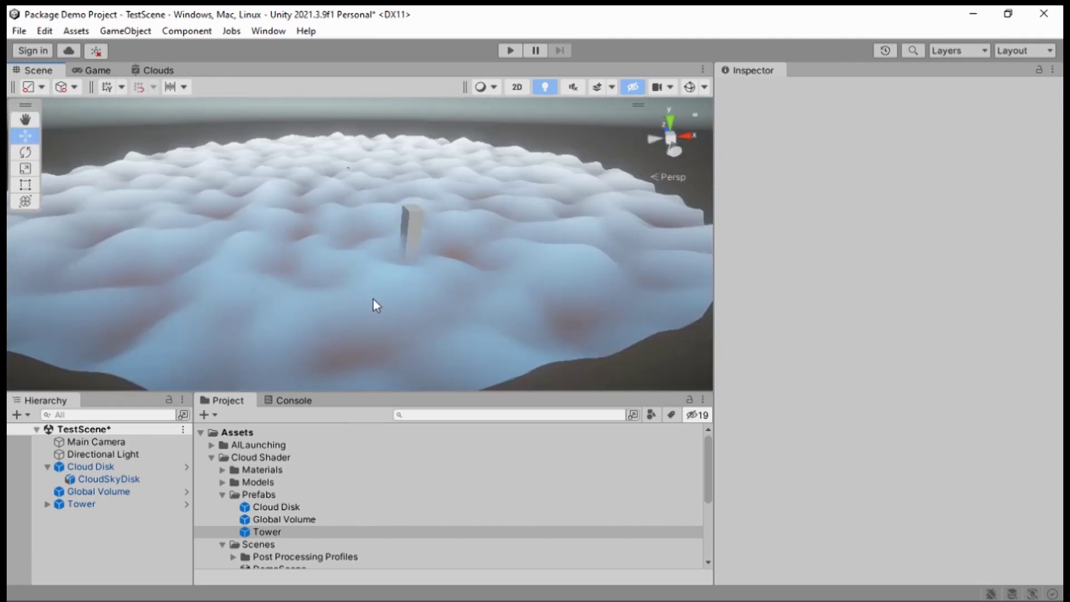
{"action": "left_click", "coordinate": [47, 466]}
{"action": "scroll", "coordinate": [195, 286], "scroll_direction": "down", "scroll_amount": 6}
{"action": "middle_click_drag", "start_coordinate": [258, 280], "coordinate": [291, 275]}
{"action": "scroll", "coordinate": [266, 262], "scroll_direction": "down", "scroll_amount": 4}
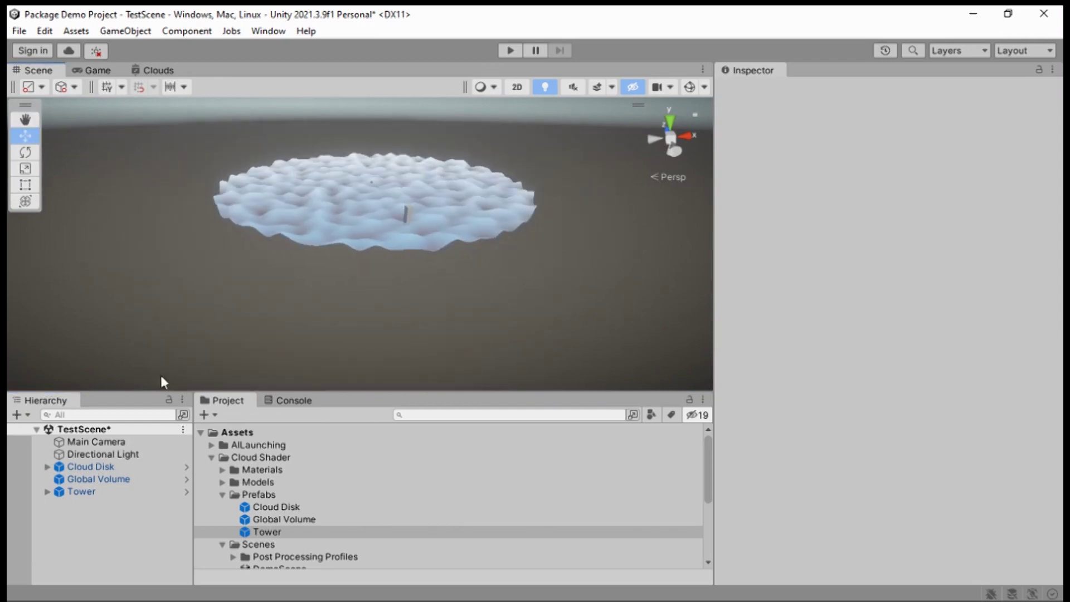
{"action": "left_click", "coordinate": [62, 478]}
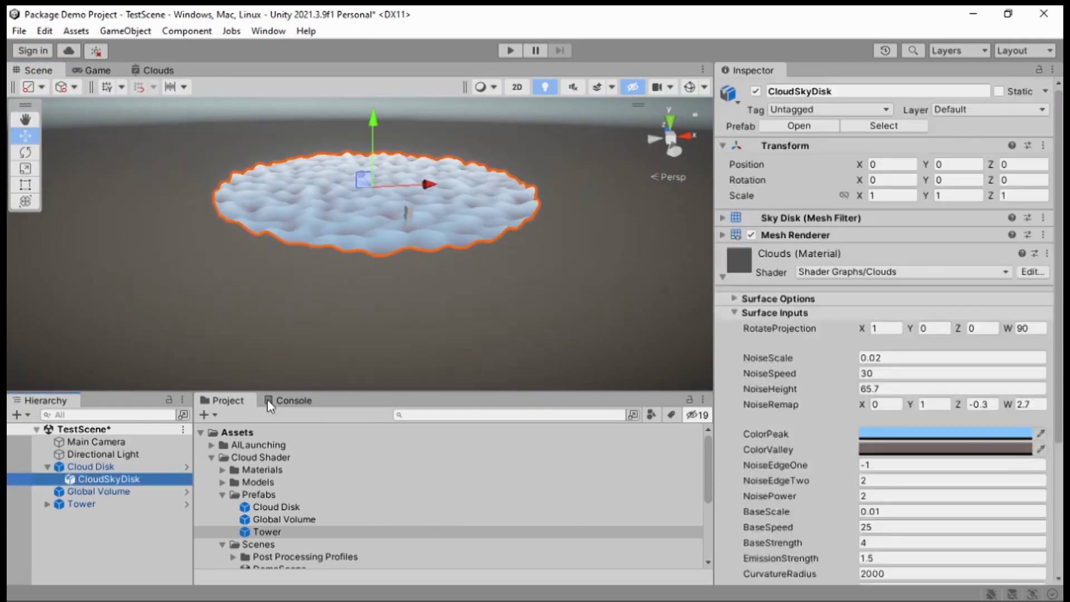
{"action": "scroll", "coordinate": [797, 444], "scroll_direction": "down", "scroll_amount": 3}
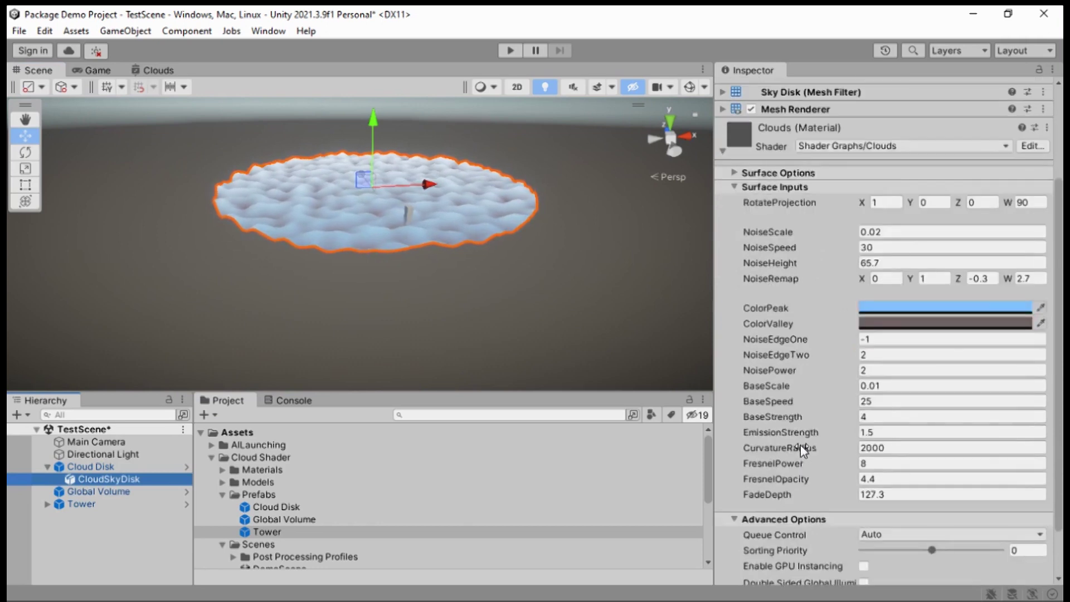
{"action": "scroll", "coordinate": [305, 230], "scroll_direction": "down", "scroll_amount": 1}
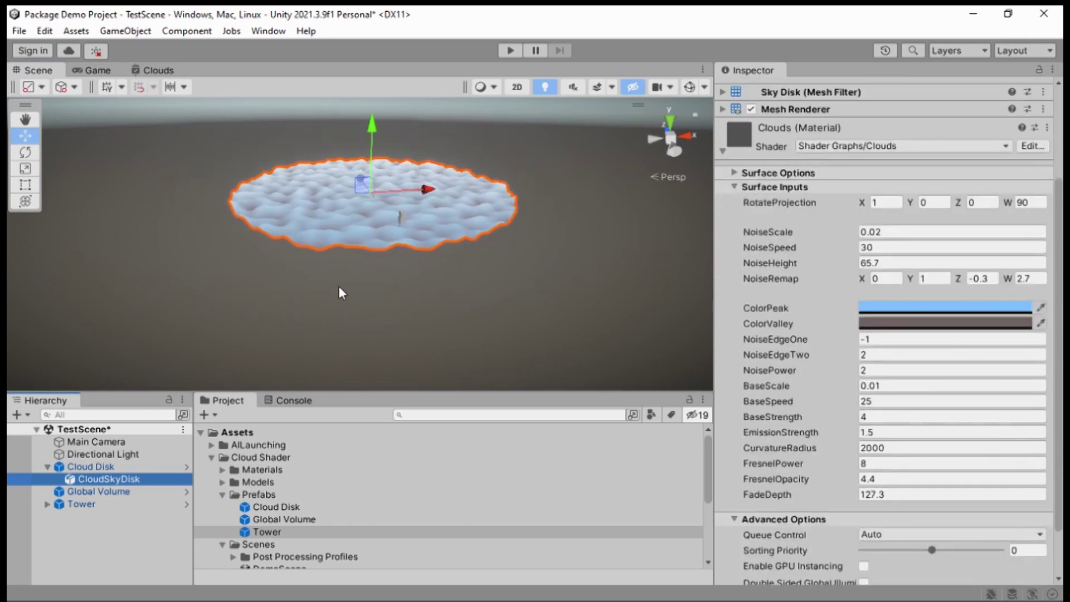
Step: Open DemoScene from the Cloud Shader's Scenes folder, saving the changes made to TestScene
{"action": "left_click", "coordinate": [221, 495]}
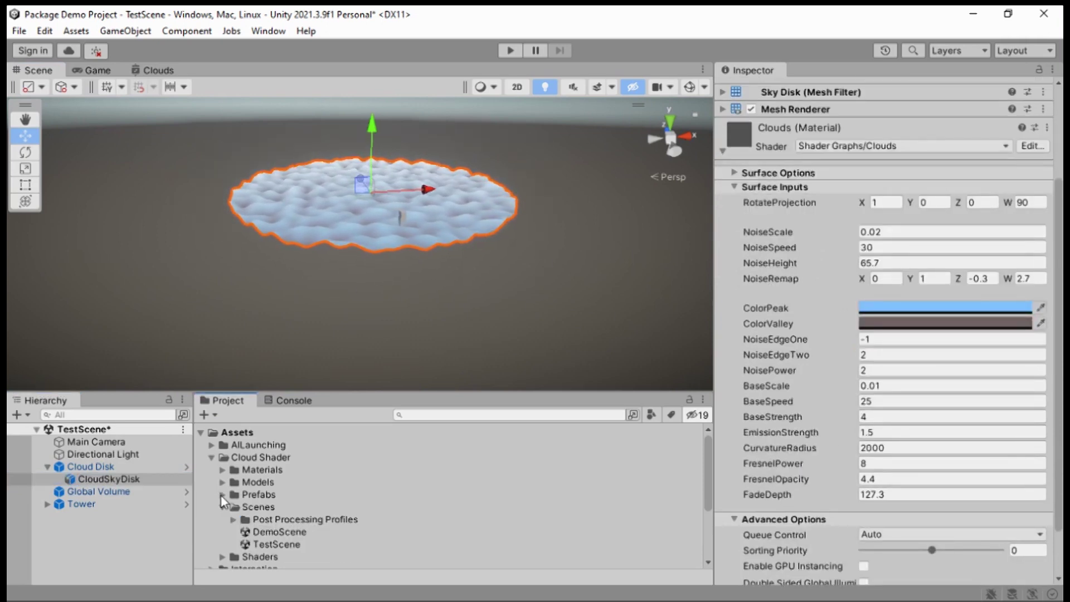
{"action": "double_click", "coordinate": [280, 532]}
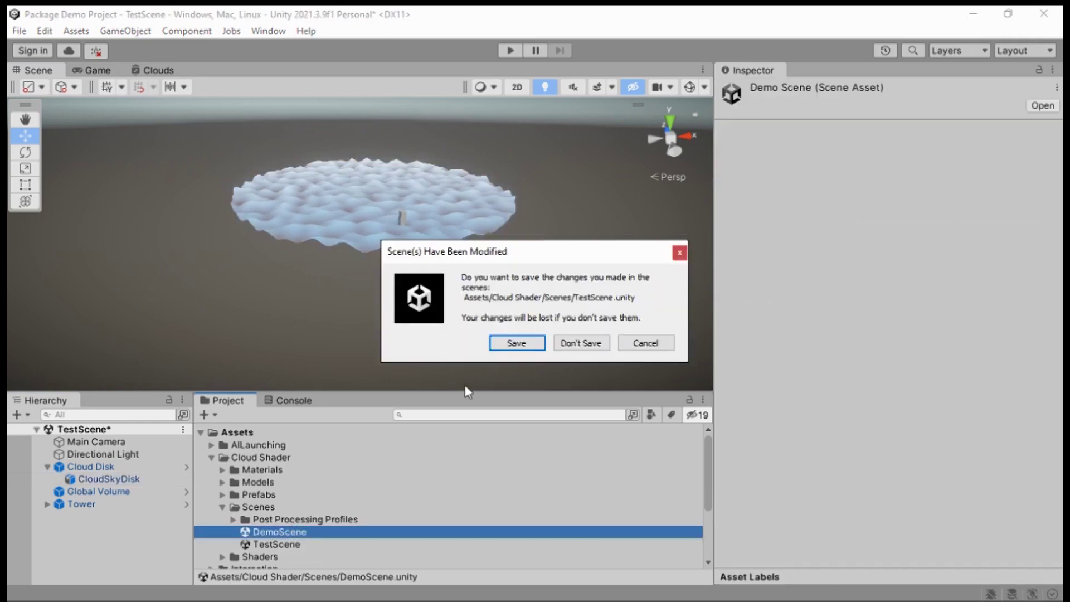
{"action": "left_click", "coordinate": [536, 350]}
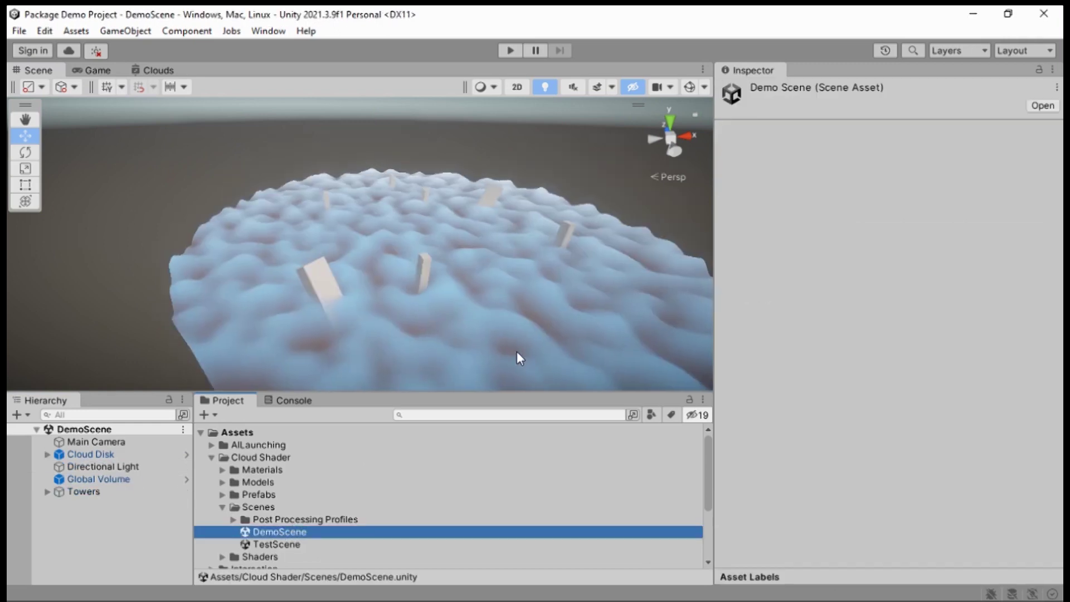
Step: Examine DemoScene's cloud disk and towers from different angles and distances
{"action": "scroll", "coordinate": [274, 255], "scroll_direction": "down", "scroll_amount": 4}
{"action": "right_click_drag", "start_coordinate": [267, 259], "coordinate": [316, 276]}
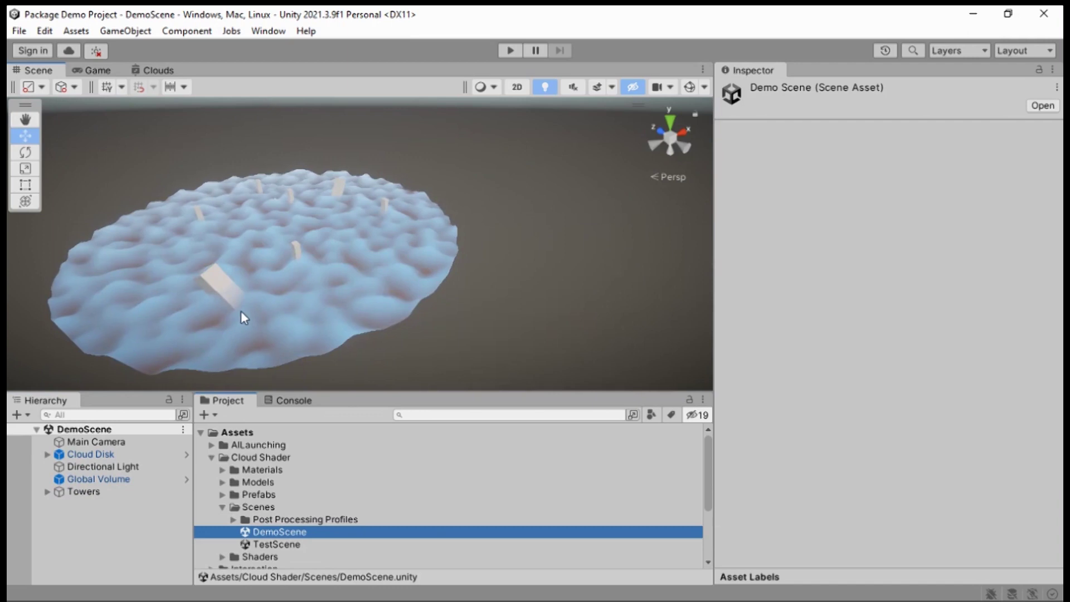
{"action": "left_click_drag", "start_coordinate": [503, 273], "coordinate": [386, 283], "text": "alt"}
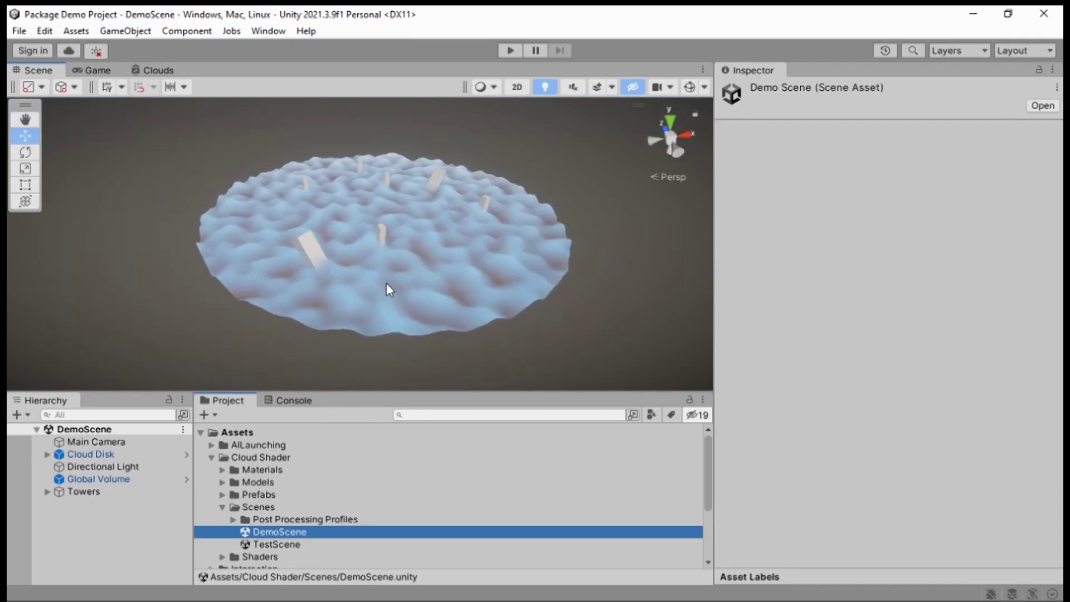
{"action": "right_click_drag", "start_coordinate": [206, 275], "coordinate": [264, 253]}
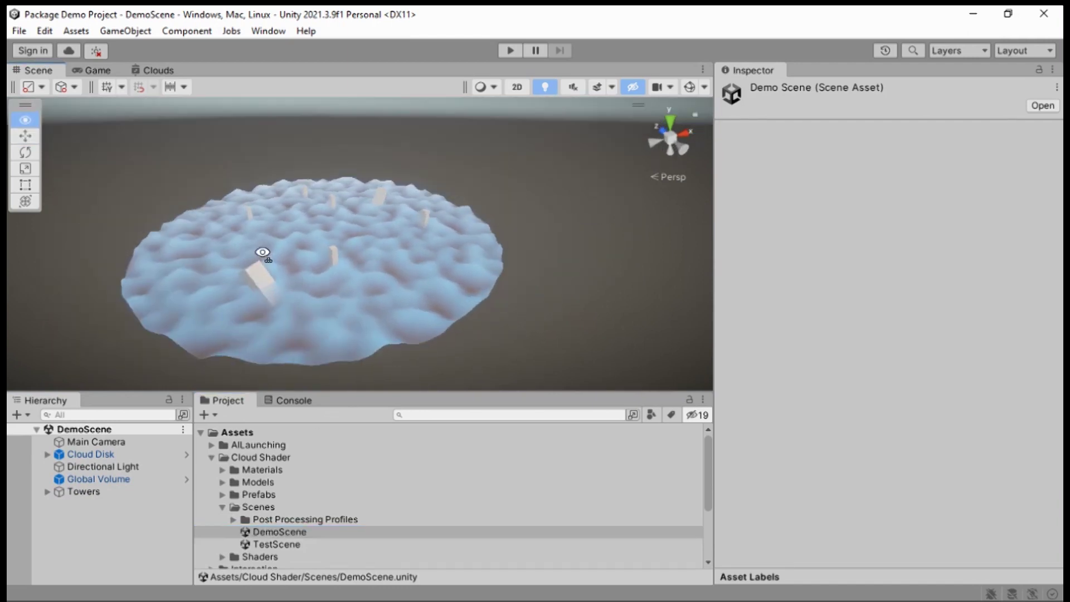
{"action": "middle_click_drag", "start_coordinate": [227, 274], "coordinate": [275, 246]}
{"action": "scroll", "coordinate": [290, 251], "scroll_direction": "up", "scroll_amount": 3}
{"action": "middle_click_drag", "start_coordinate": [391, 232], "coordinate": [351, 252]}
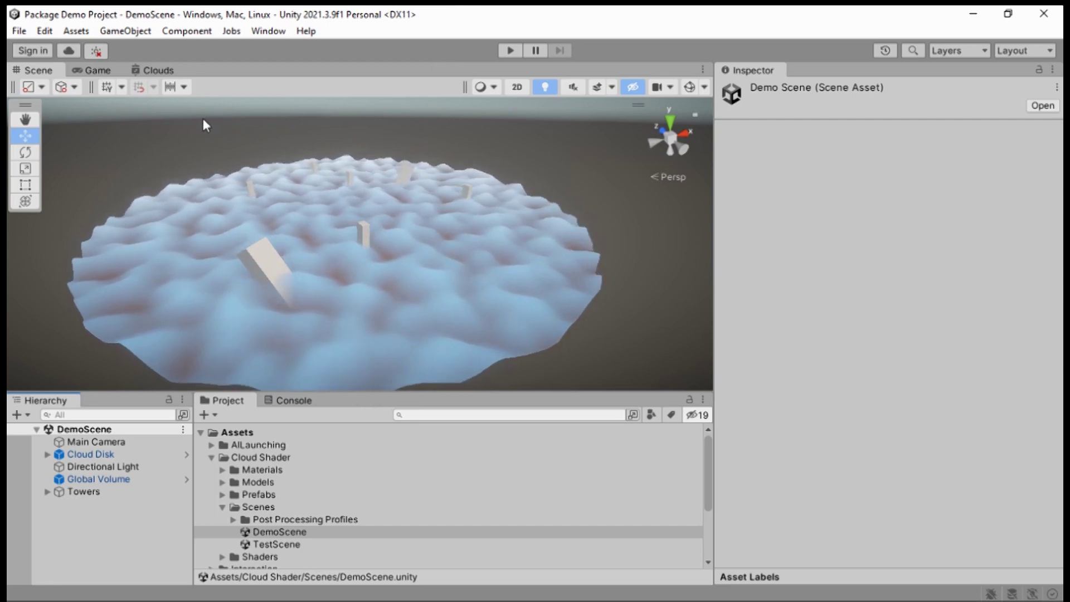
{"action": "left_click", "coordinate": [225, 402]}
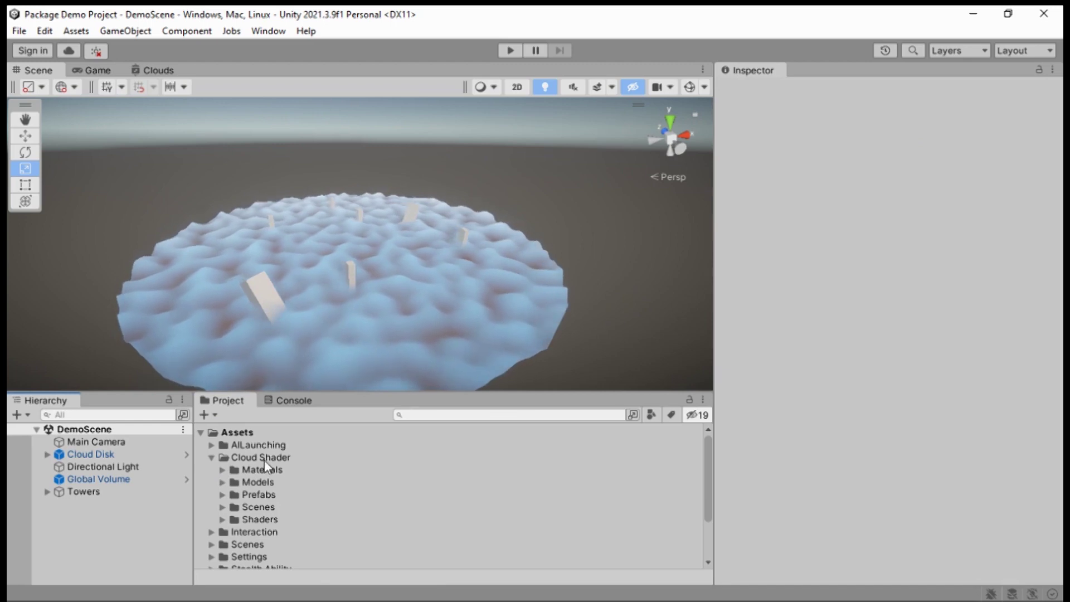
{"action": "right_click_drag", "start_coordinate": [373, 254], "coordinate": [367, 292]}
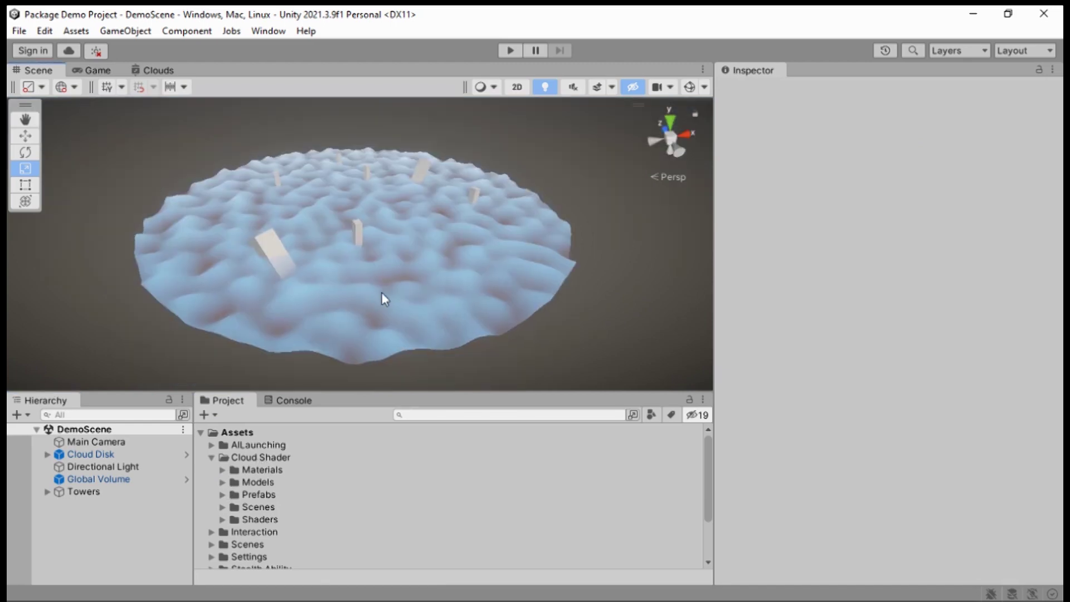
Step: Place the CloudSkyDisk model in DemoScene to inspect its plain mesh, and delete that copy from the scene
{"action": "left_click", "coordinate": [367, 265]}
{"action": "left_click_drag", "start_coordinate": [283, 495], "coordinate": [208, 246]}
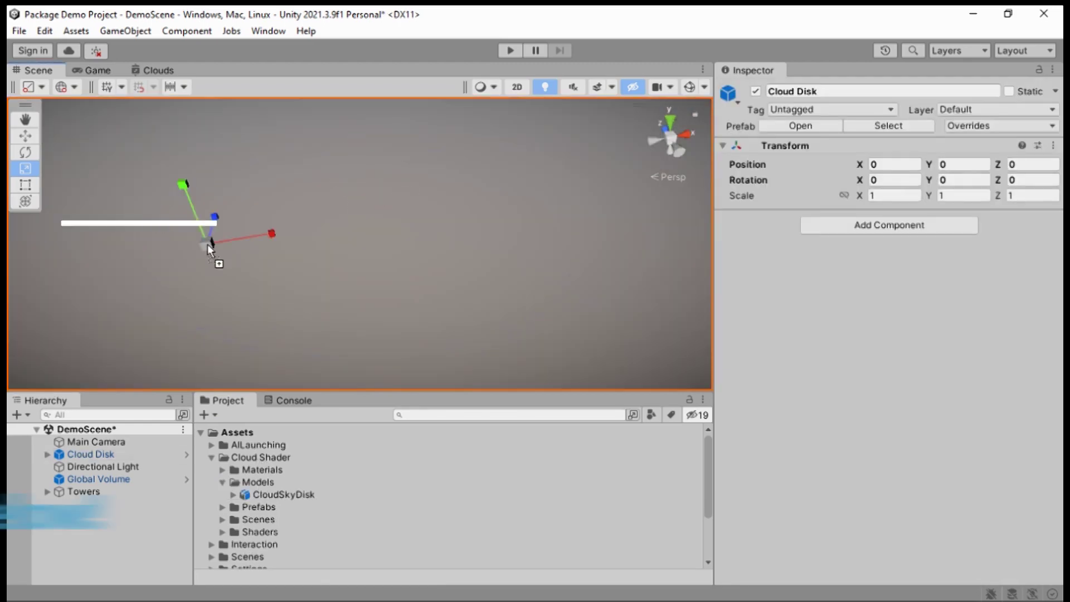
{"action": "key", "text": "f"}
{"action": "scroll", "coordinate": [239, 254], "scroll_direction": "down", "scroll_amount": 8}
{"action": "middle_click_drag", "start_coordinate": [257, 264], "coordinate": [259, 226]}
{"action": "scroll", "coordinate": [258, 226], "scroll_direction": "up", "scroll_amount": 2}
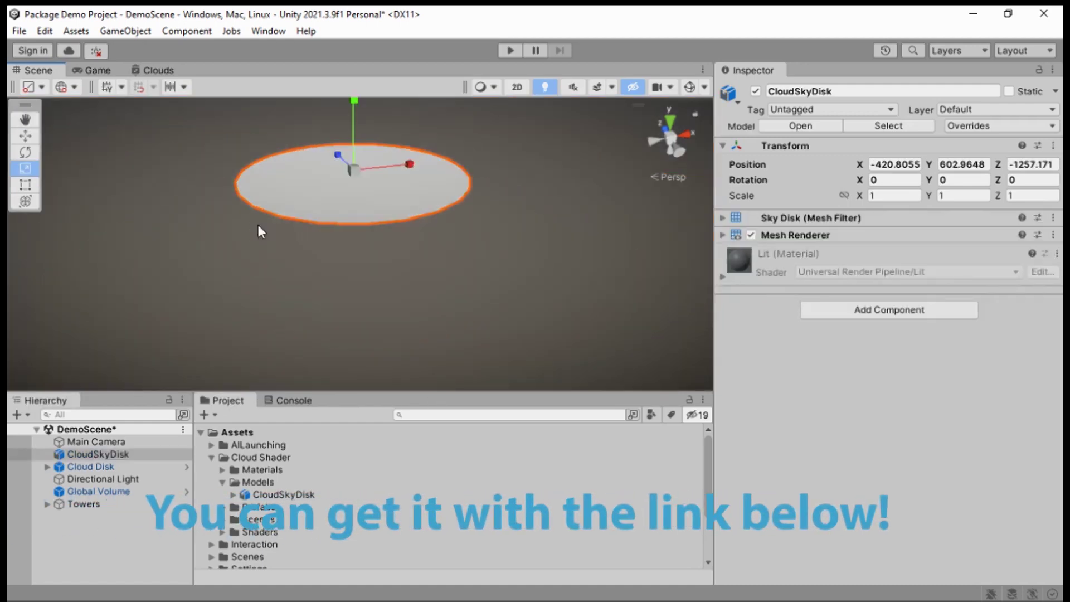
{"action": "key", "text": "Delete"}
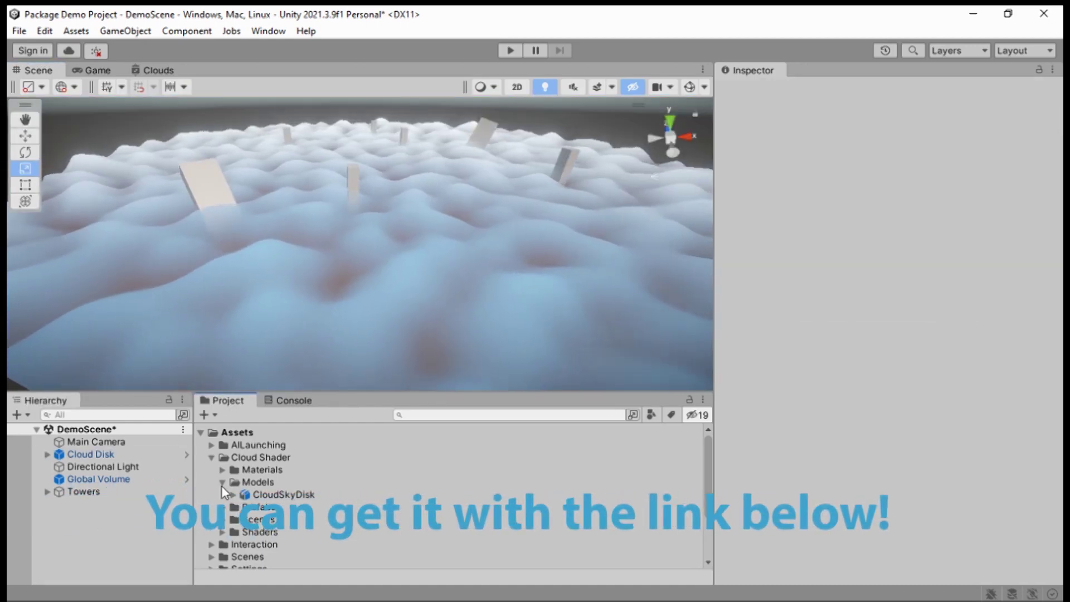
{"action": "left_click", "coordinate": [222, 483]}
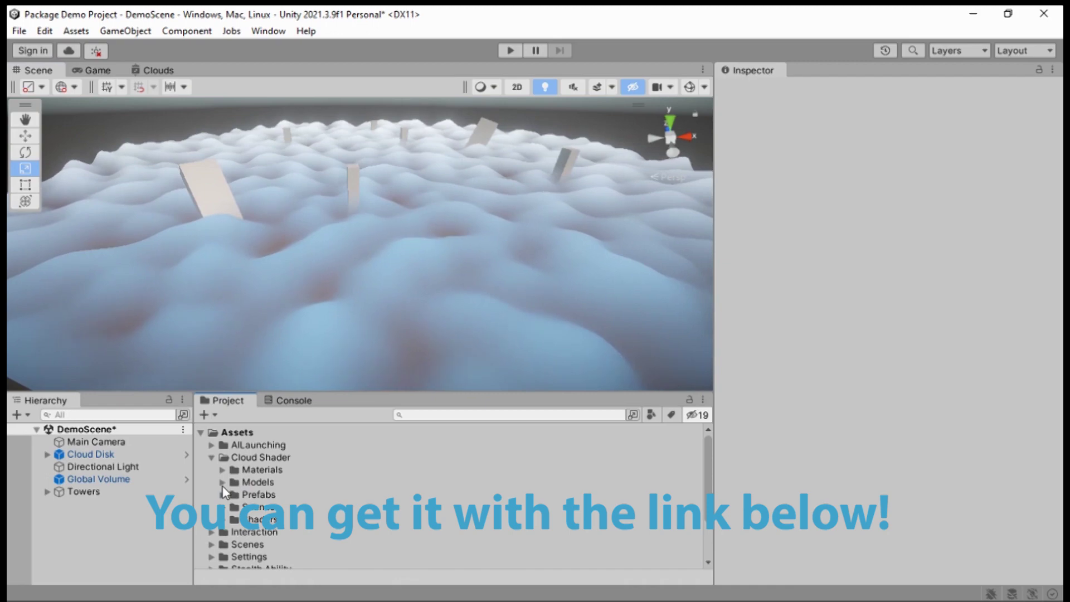